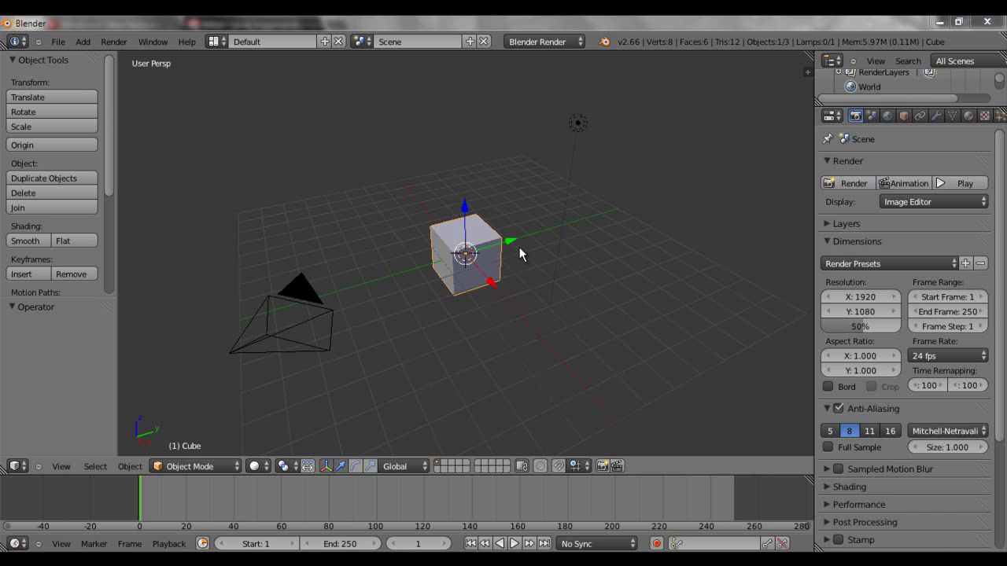
Orbit around the default scene, selecting the camera and finally the cube
middle_drag(530, 279, 443, 282)
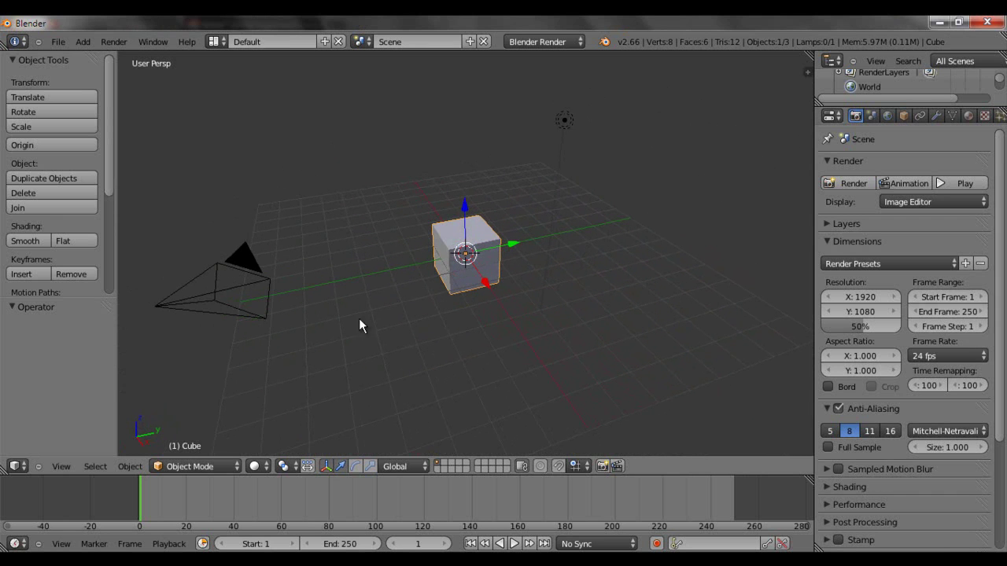
right_click(159, 307)
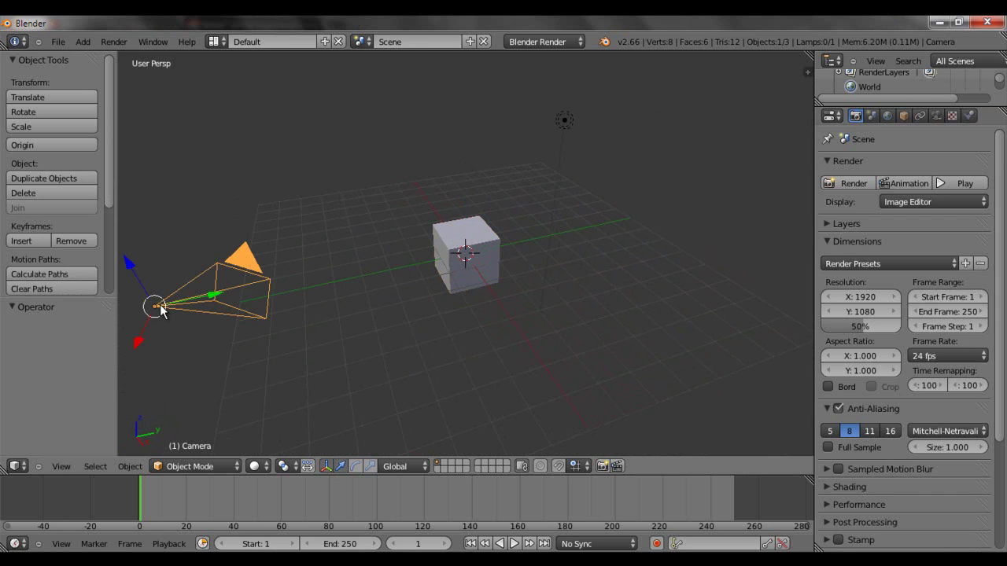
right_click(479, 236)
middle_drag(472, 268, 455, 357)
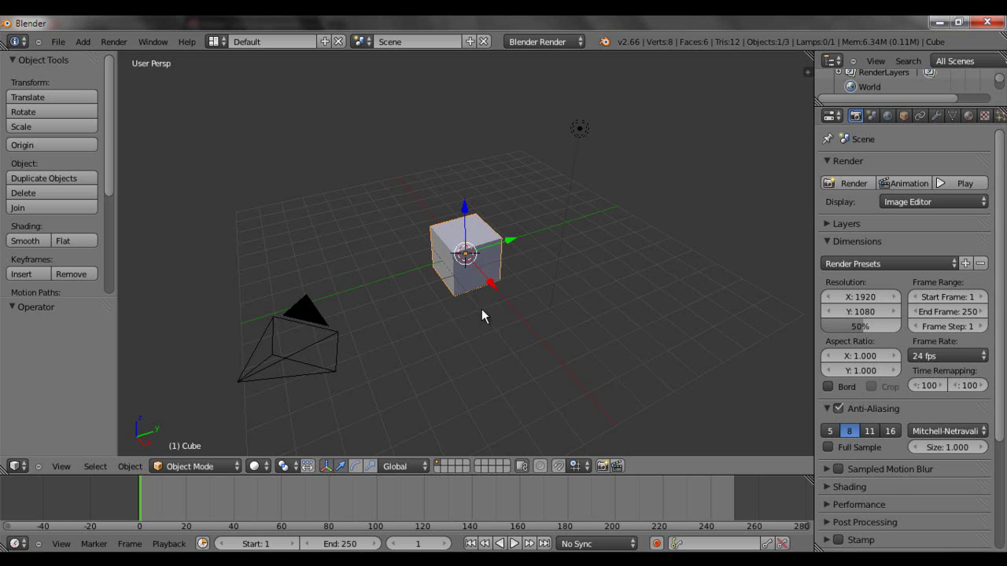
middle_drag(479, 291, 440, 250)
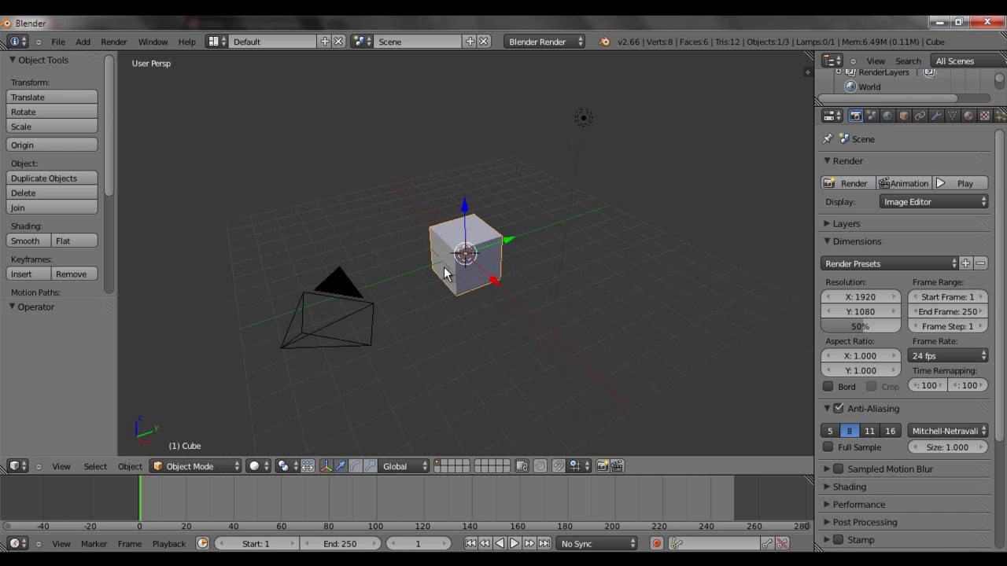
middle_drag(443, 267, 610, 232)
right_click(655, 301)
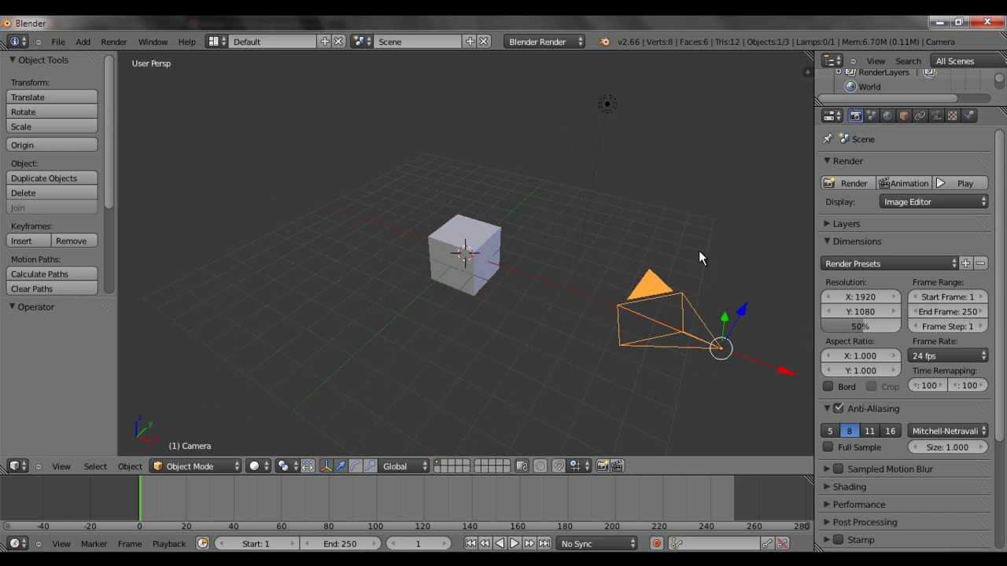
middle_drag(701, 254, 615, 236)
middle_drag(539, 221, 612, 221)
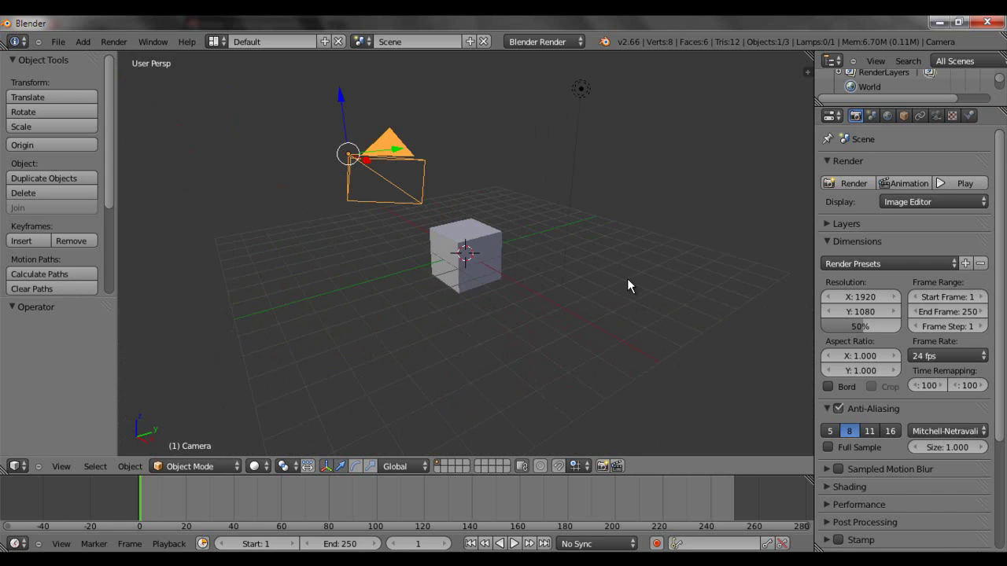
middle_drag(604, 197, 552, 204)
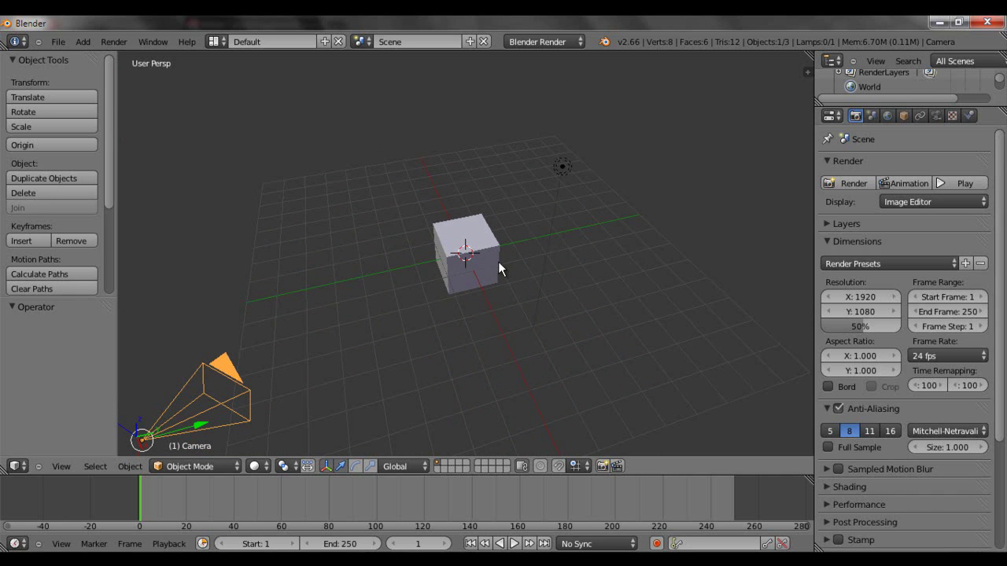
middle_drag(415, 326, 407, 274)
right_click(453, 229)
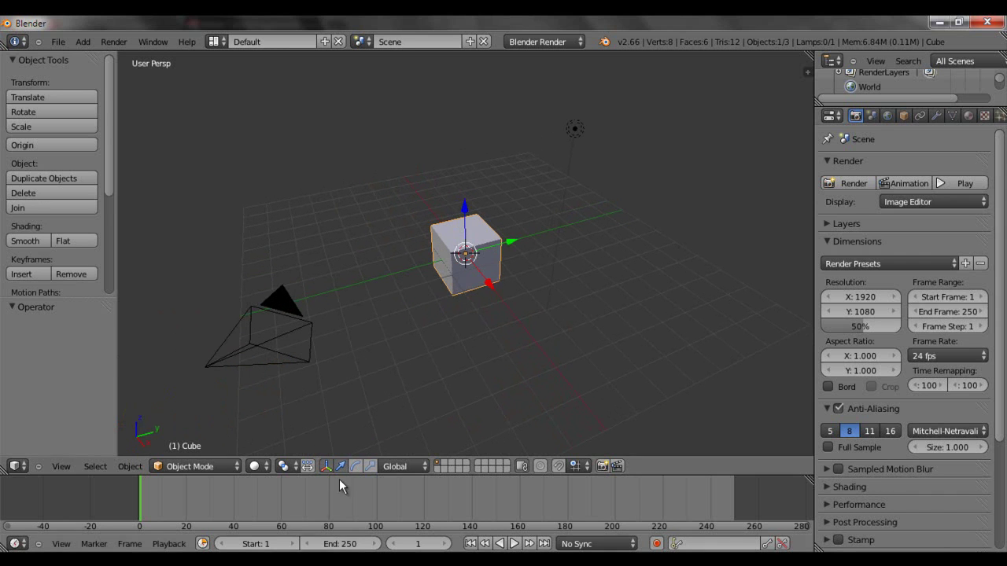
key(space)
text(sp)
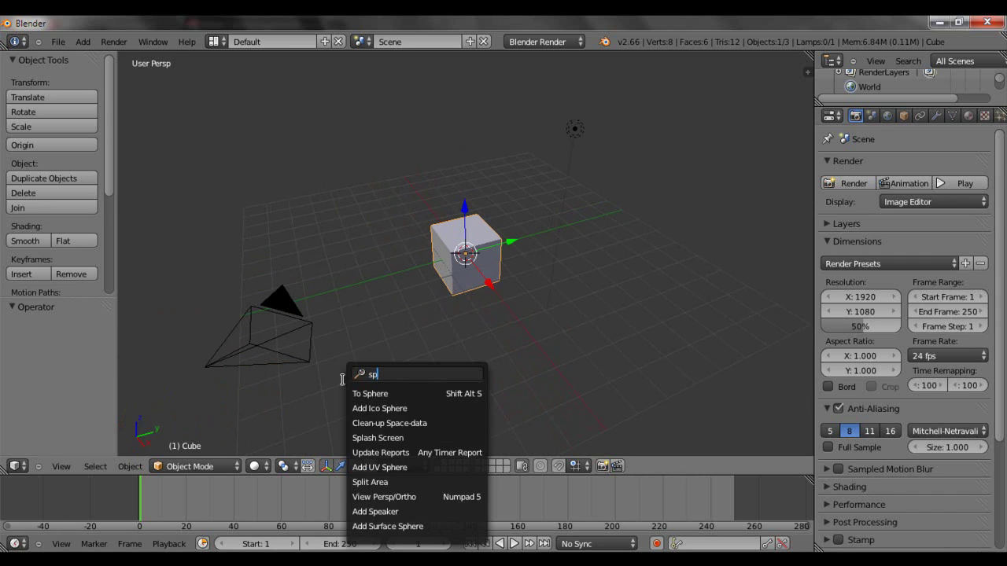
text(las)
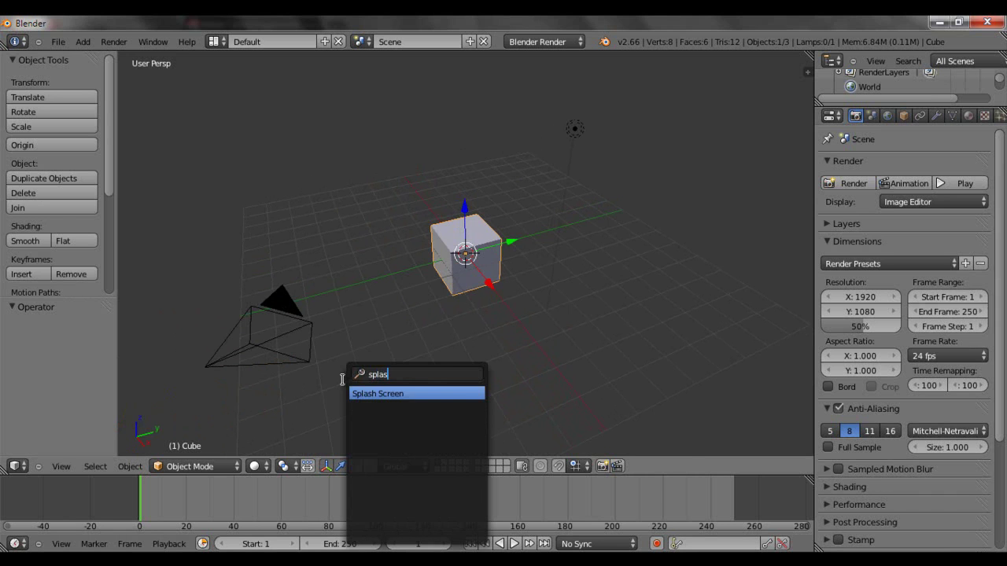
key(Return)
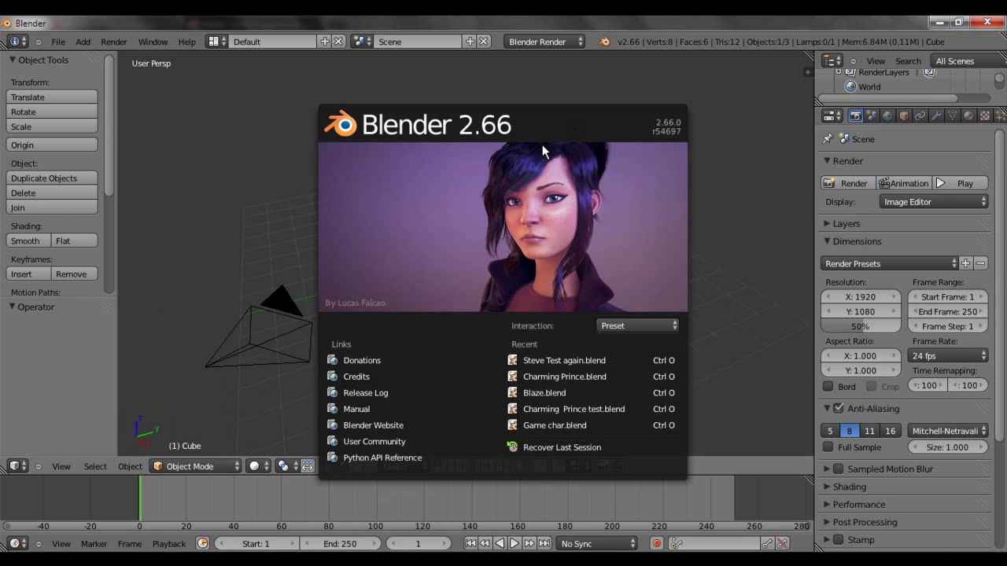
click(302, 209)
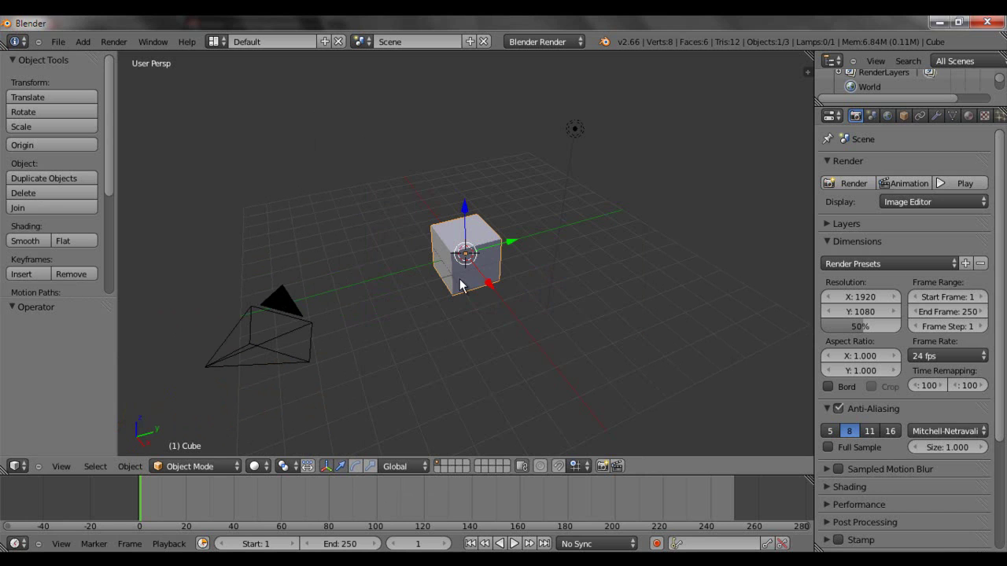
key(space)
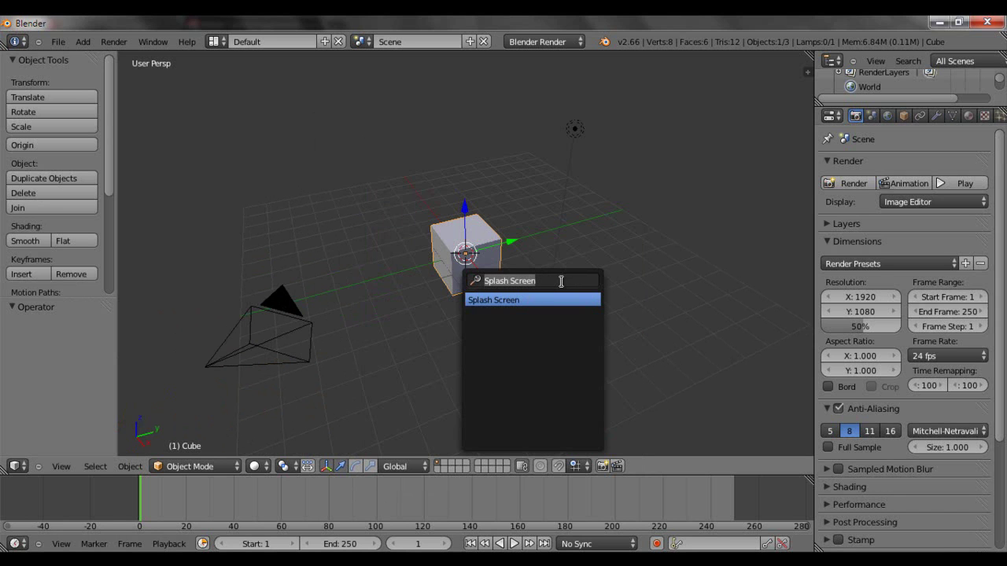
key(Escape)
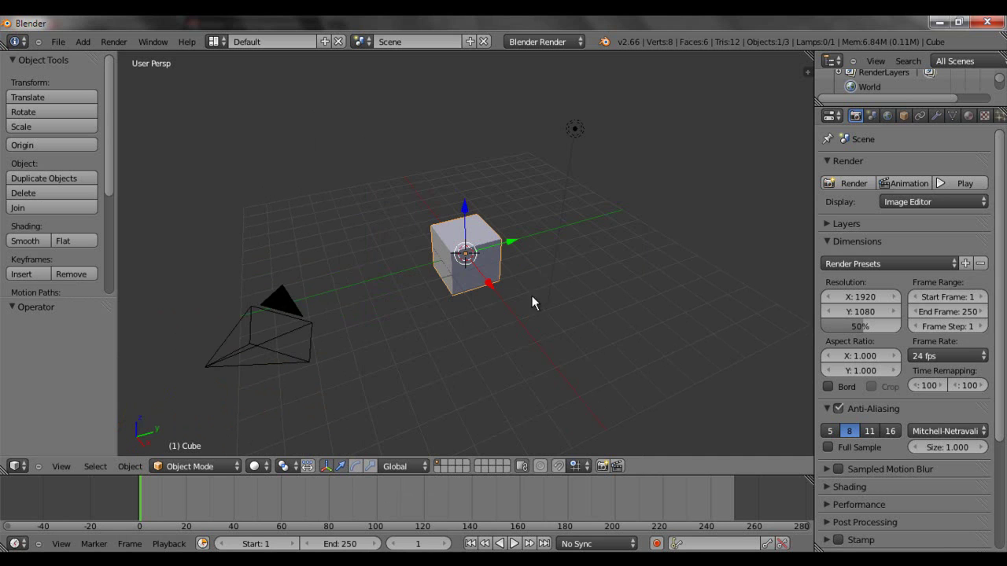
Delete the default cube from the scene
mouse_move(532, 303)
middle_down()
mouse_move(566, 305)
mouse_move(532, 294)
middle_up()
middle_drag(571, 328, 533, 329)
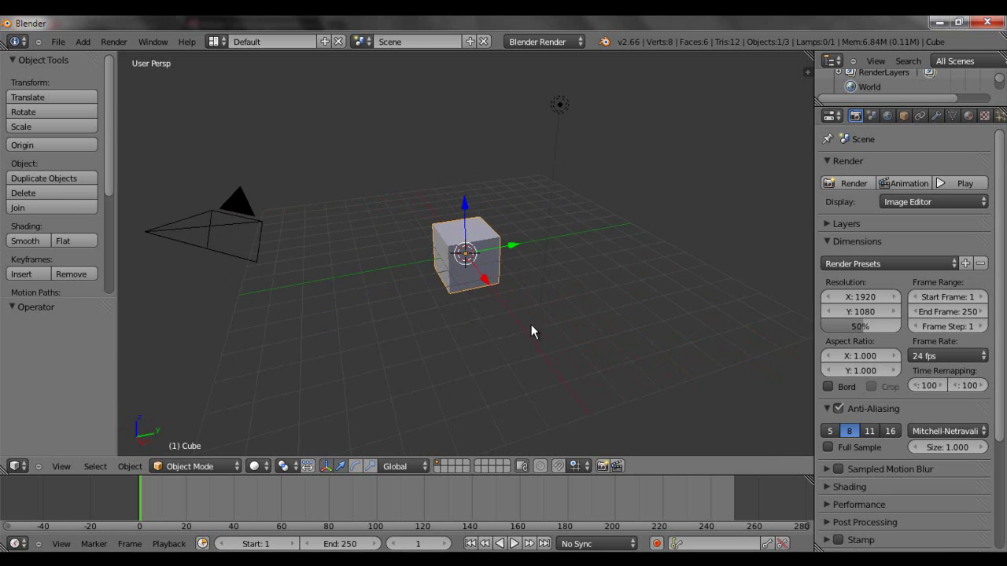
key(x)
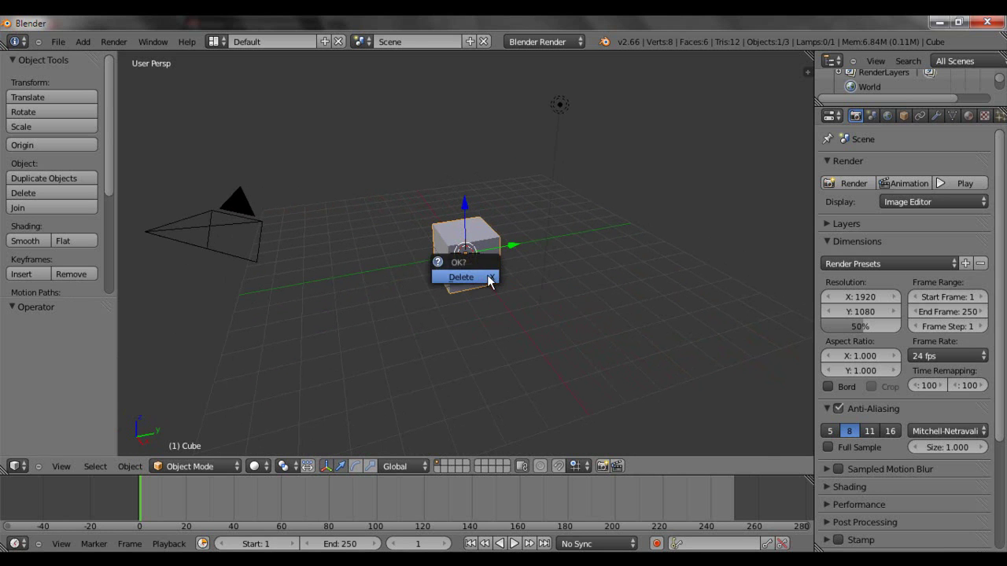
click(463, 278)
middle_drag(451, 280, 478, 287)
Add a NURBS path curve at the scene centre
key(shift+a)
mouse_move(478, 290)
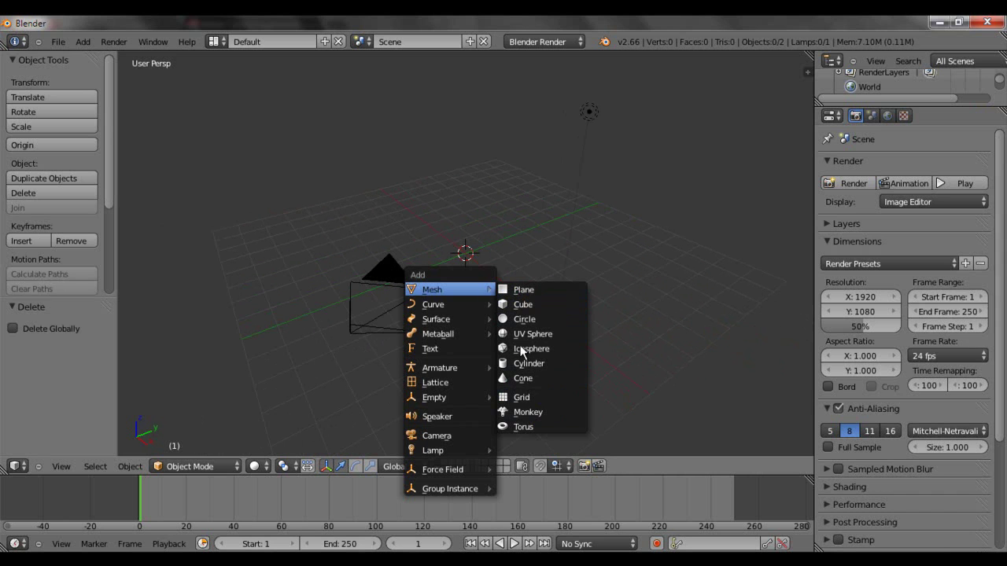
mouse_move(448, 306)
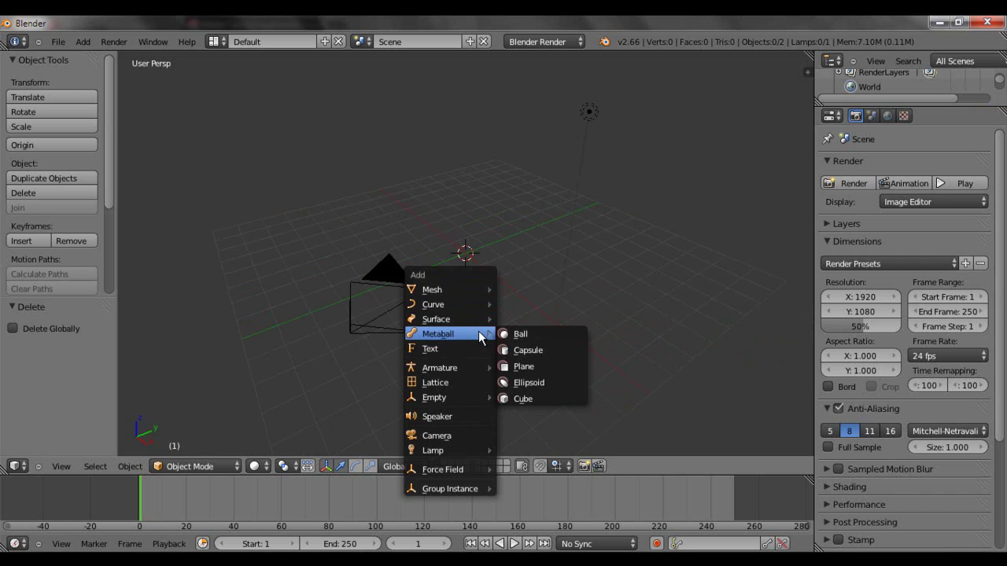
mouse_move(450, 393)
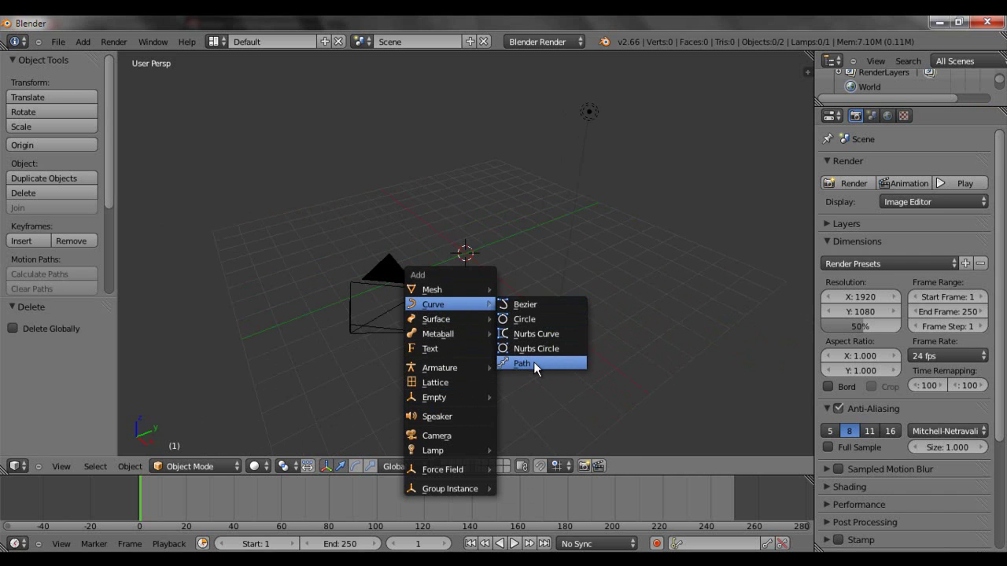
click(534, 362)
middle_drag(533, 364, 469, 273)
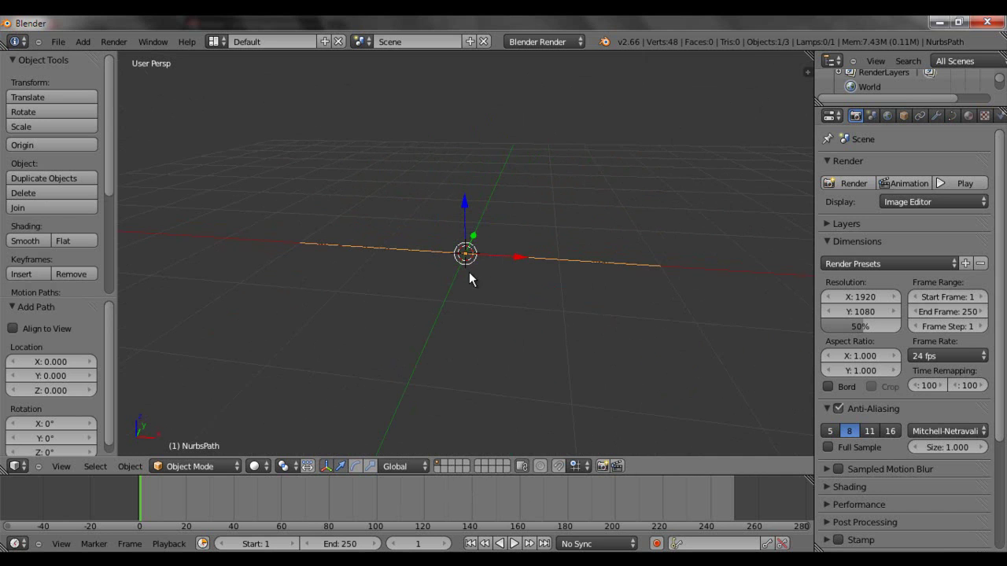
mouse_move(544, 303)
middle_down()
mouse_move(472, 274)
mouse_move(595, 238)
mouse_move(562, 294)
middle_up()
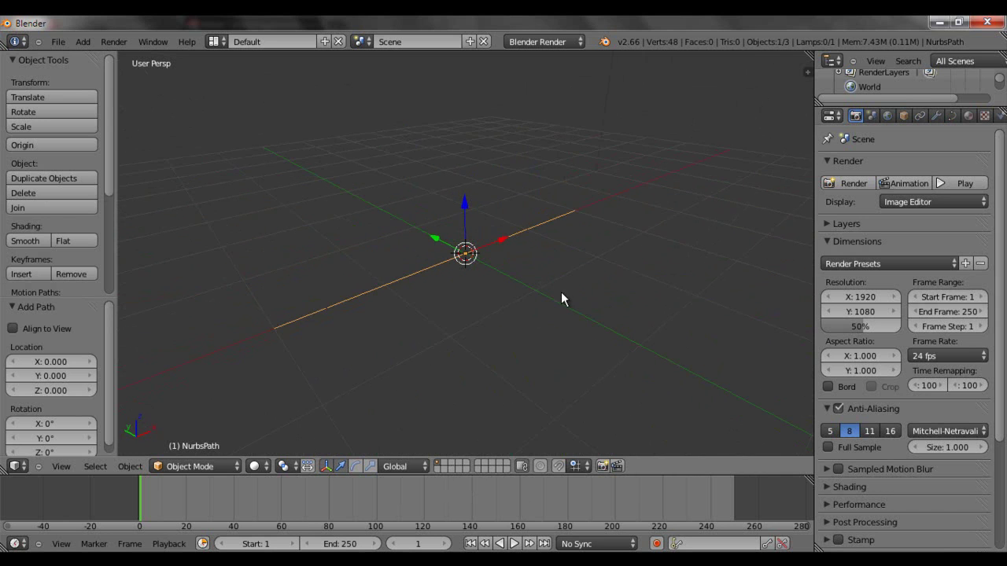
Render a test frame with F12, then enter Edit Mode on the path
key(F12)
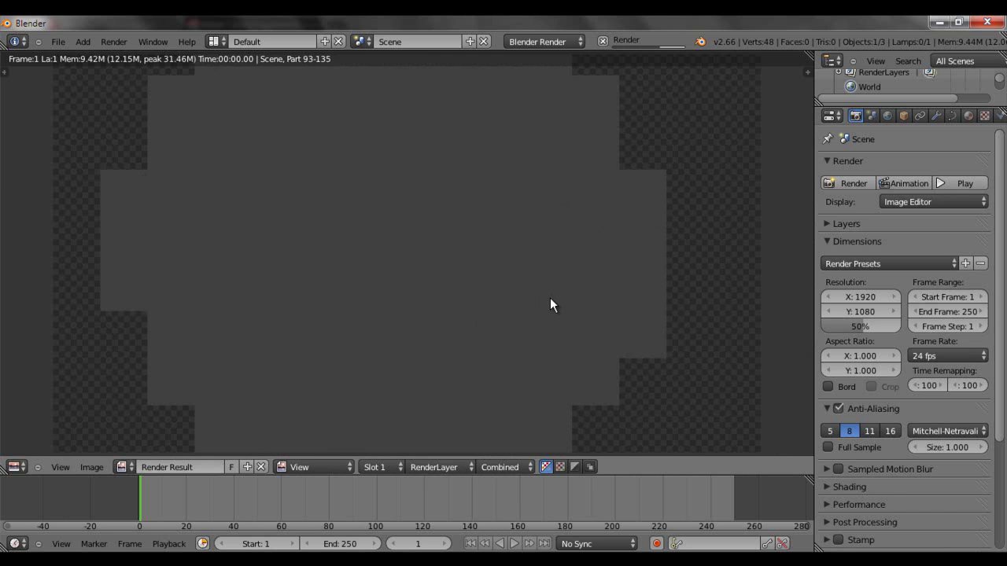
key(Escape)
middle_drag(550, 304, 613, 305)
key(Tab)
In top orthographic view, box-select the path's two right-hand points
key(KP_7)
scroll(562, 281, down, 5)
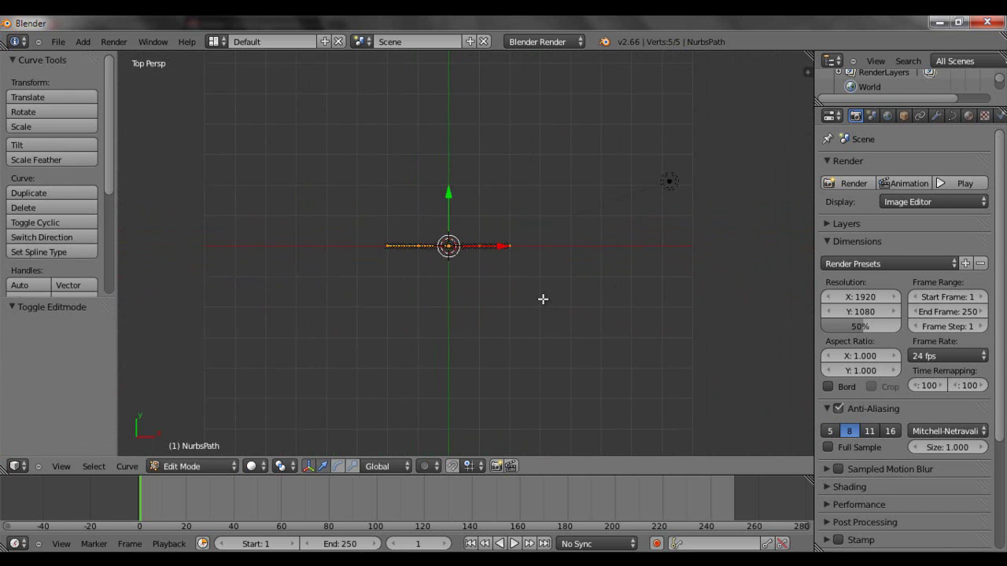
key(KP_5)
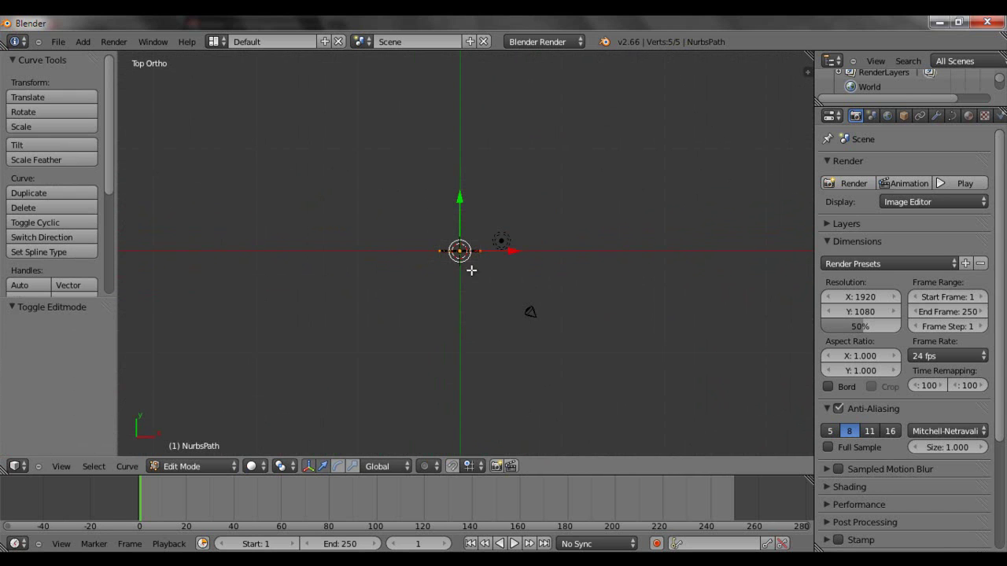
scroll(456, 272, up, 5)
key(a)
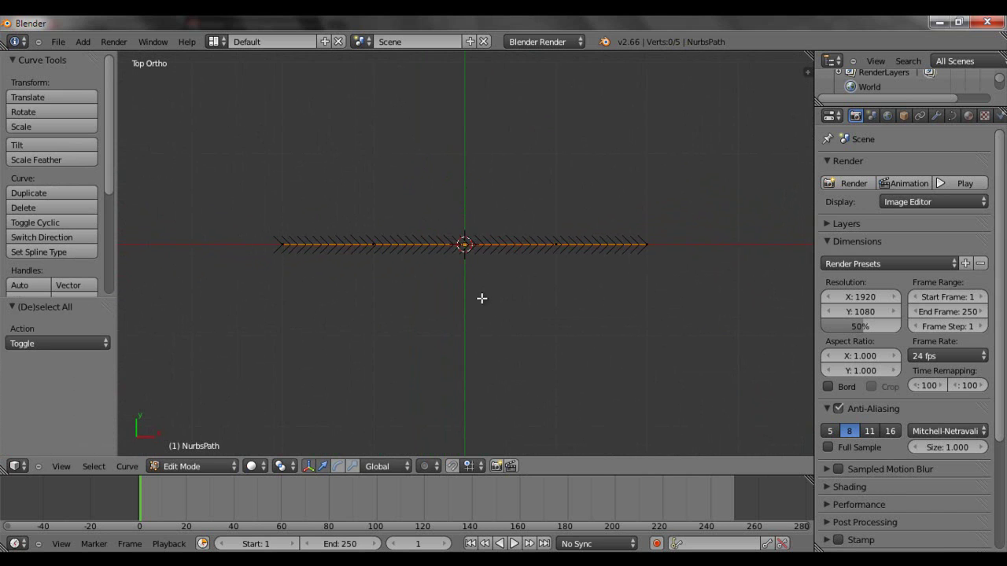
shift+middle_drag(481, 298, 509, 299)
key(b)
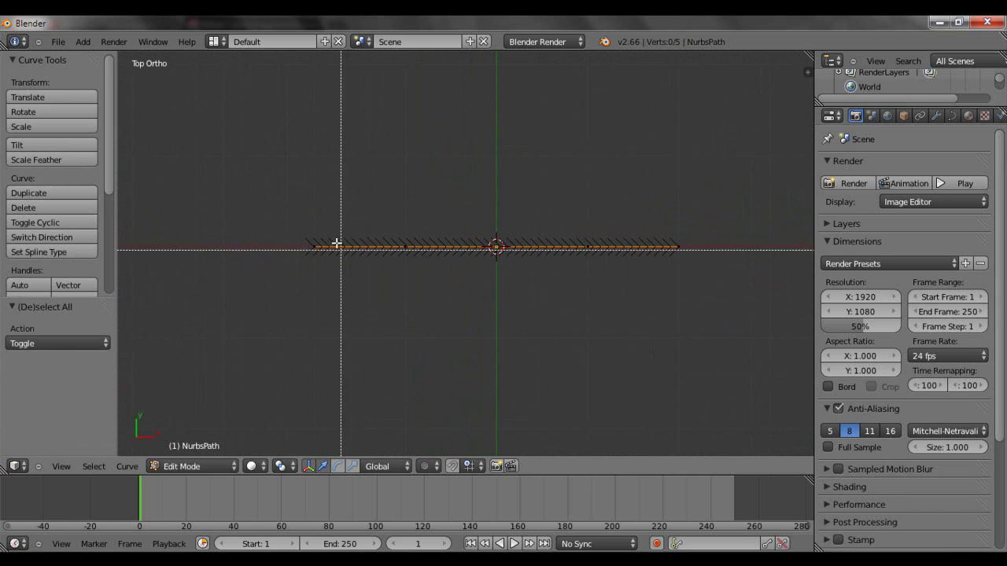
drag(558, 213, 683, 288)
Raise the two selected points along Z and rotate them
middle_drag(717, 318, 663, 303)
key(g)
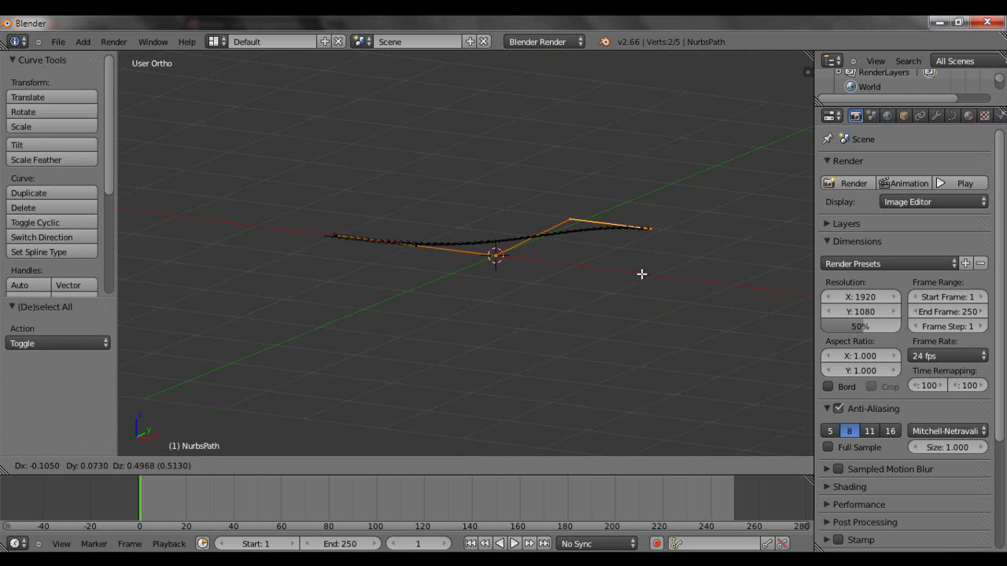
key(z)
click(615, 182)
key(r)
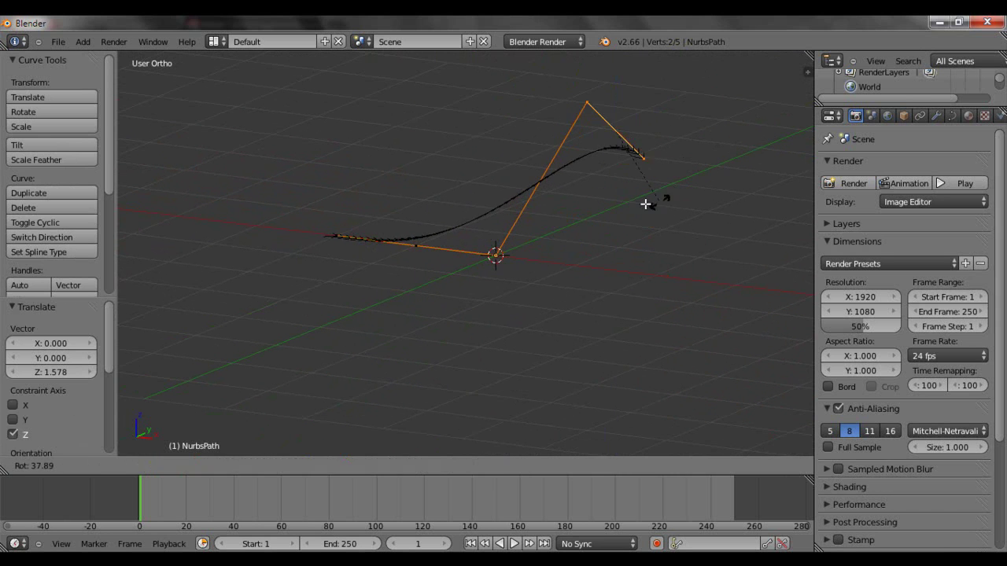
click(681, 207)
Move a single control point to a new position
middle_drag(681, 207, 526, 302)
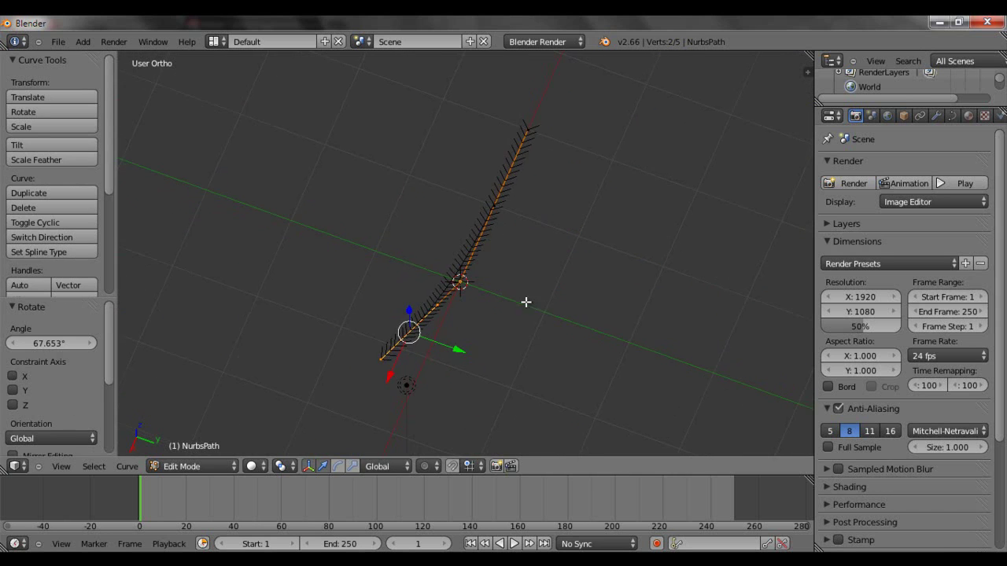
right_click(493, 210)
key(g)
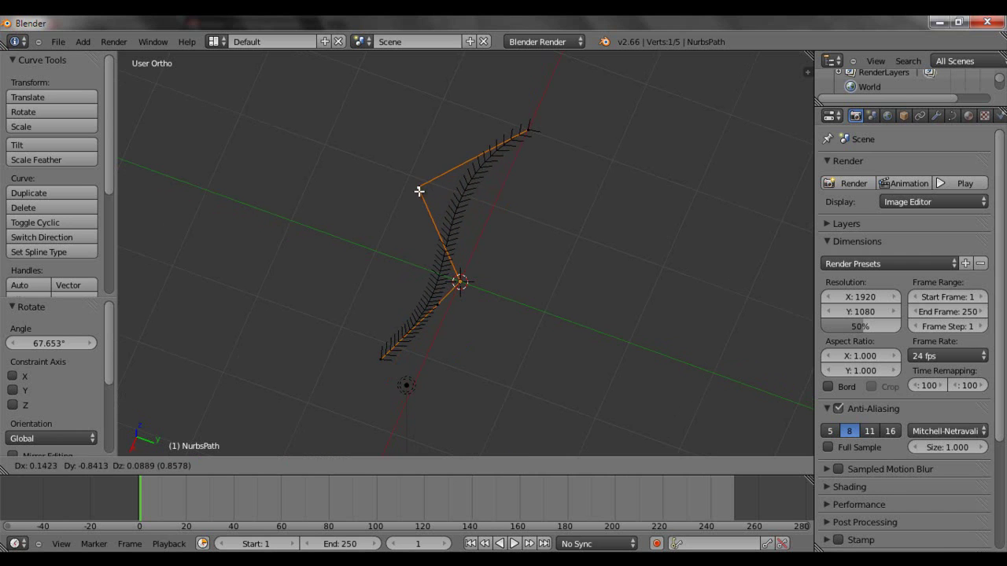
click(419, 191)
key(s)
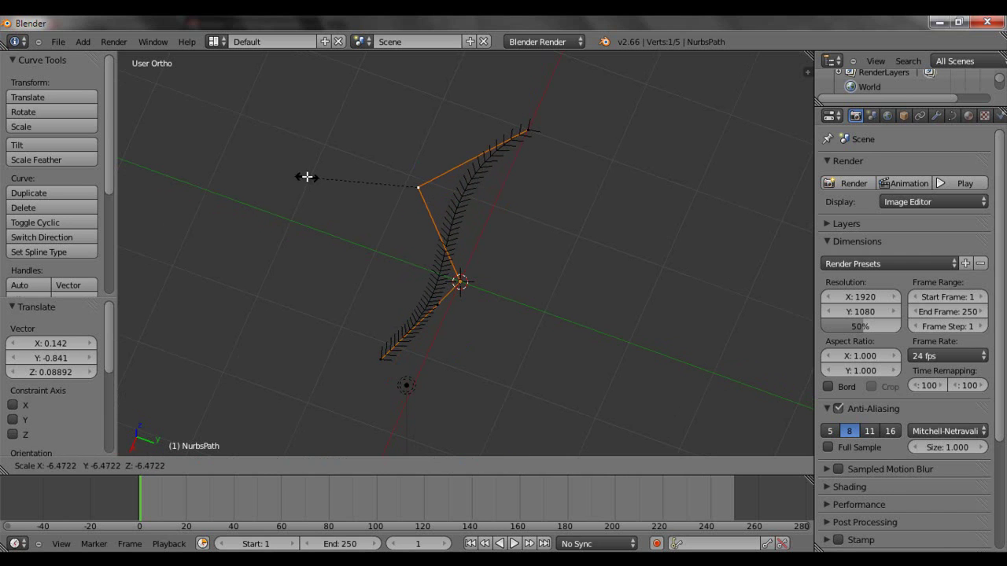
key(Escape)
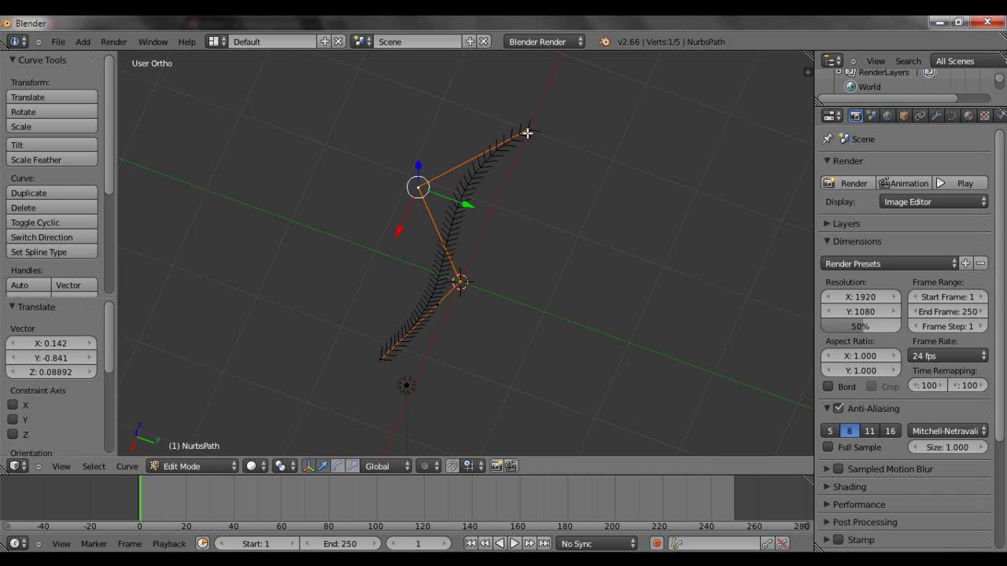
Add a new control point at the path's end and move two points together
middle_drag(526, 129, 532, 229)
ctrl+click(601, 202)
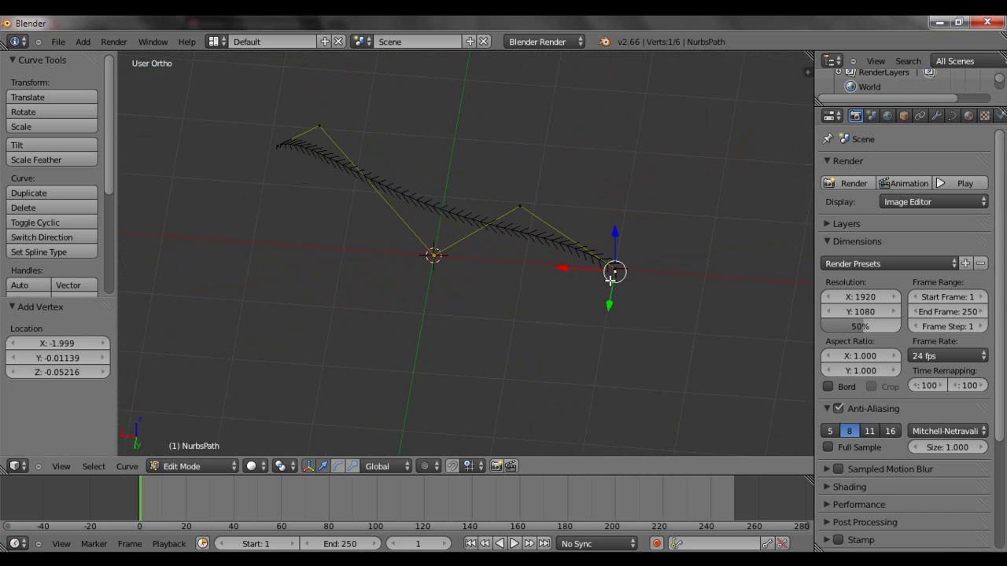
middle_drag(610, 280, 547, 235)
shift+right_click(539, 240)
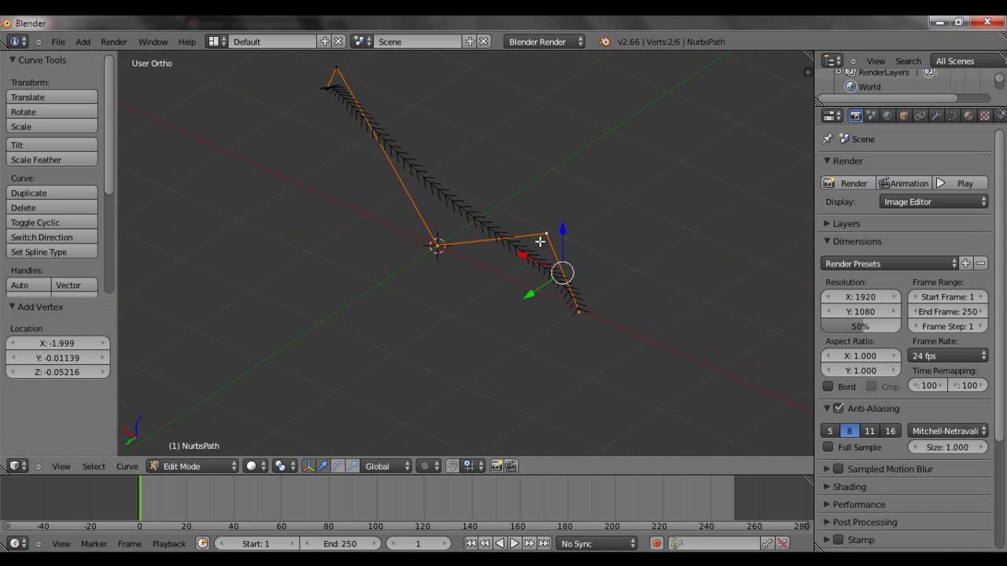
middle_drag(608, 317, 554, 323)
key(g)
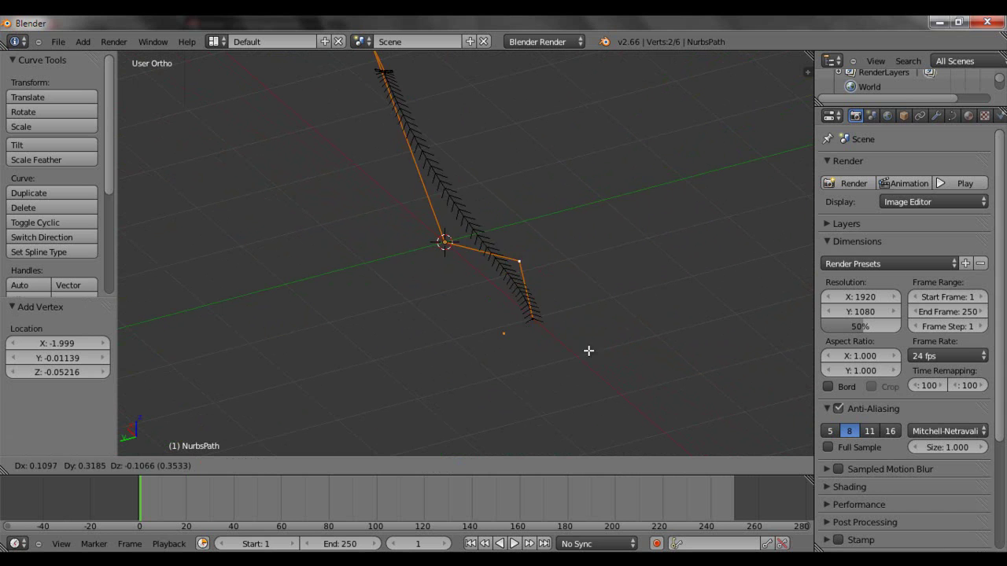
click(520, 351)
Rotate the three end points twice, the second time from top view
shift+right_click(535, 322)
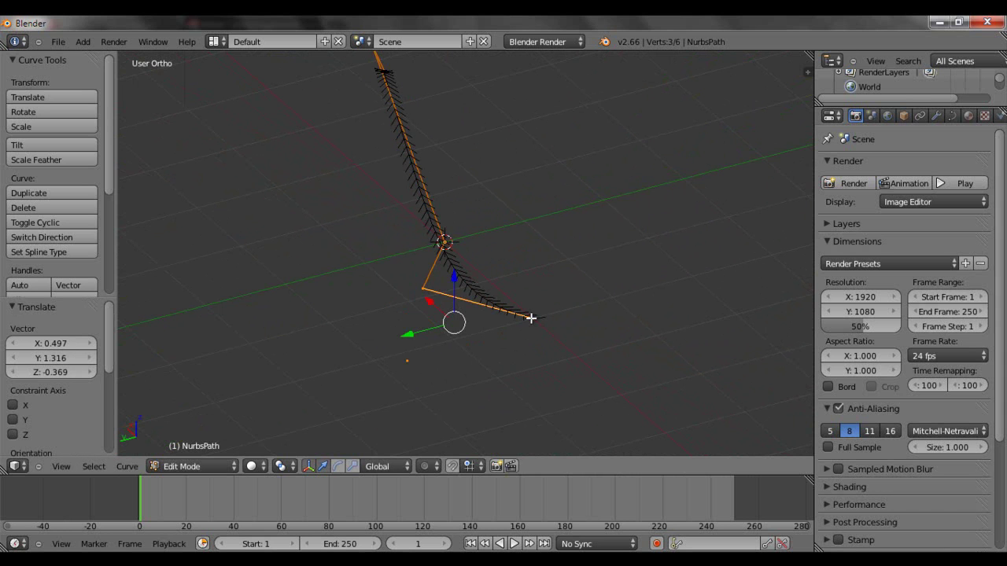
middle_drag(531, 317, 490, 350)
key(r)
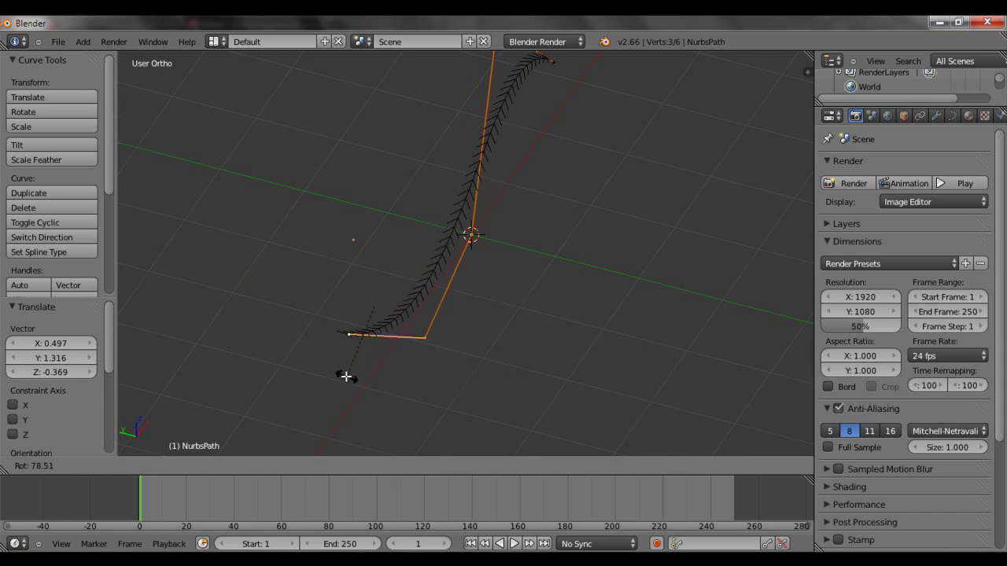
click(348, 375)
middle_drag(674, 281, 552, 189)
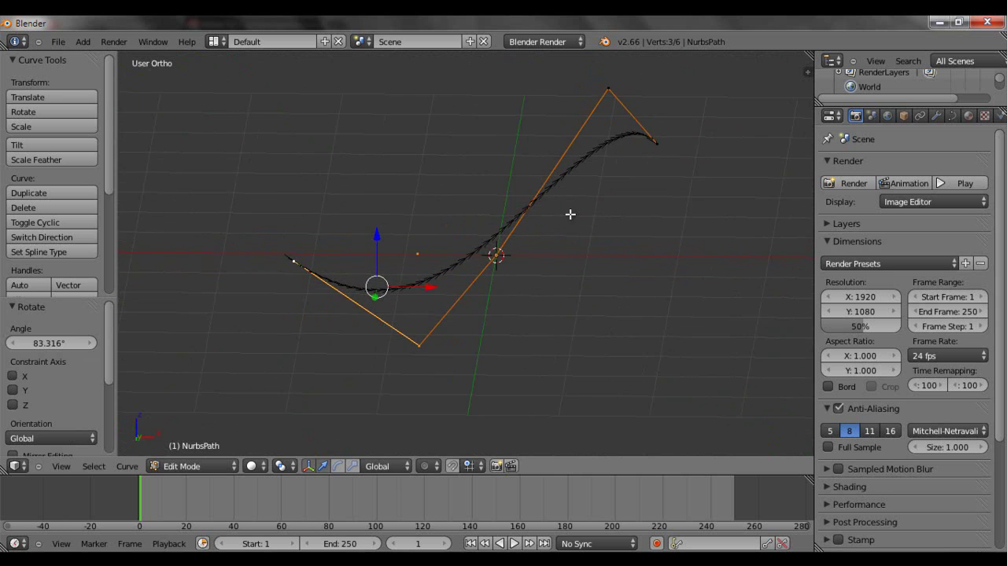
key(KP_7)
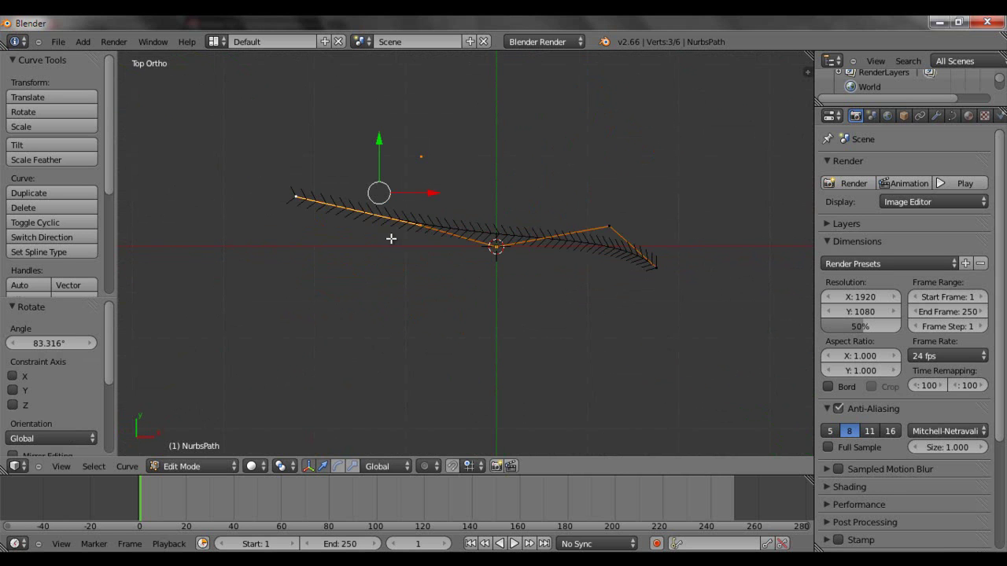
key(r)
click(326, 233)
middle_drag(326, 233, 607, 206)
Raise the path's right end point up-right to complete the S-curve
right_click(653, 139)
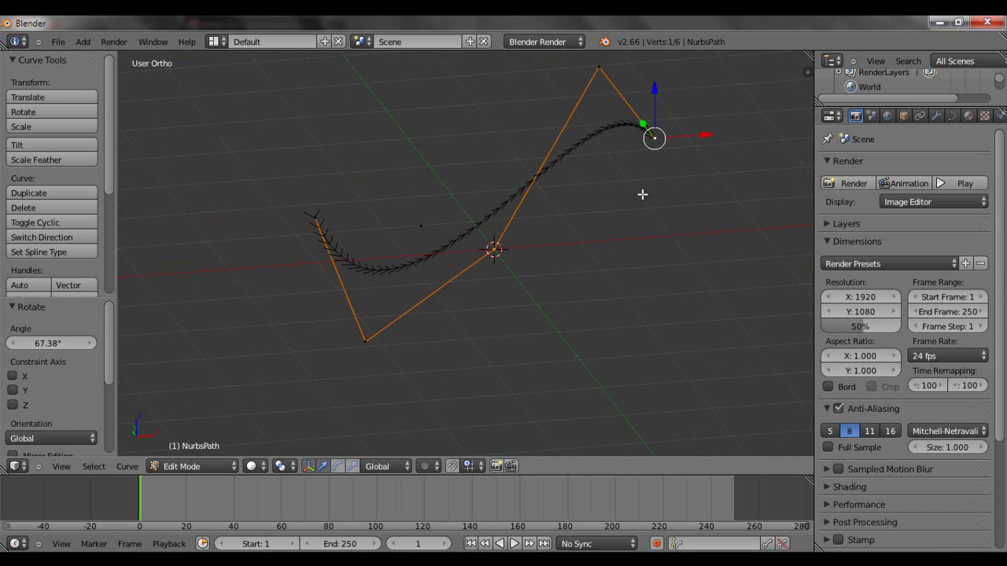
key(g)
click(769, 180)
middle_drag(713, 280, 553, 249)
middle_drag(469, 224, 353, 259)
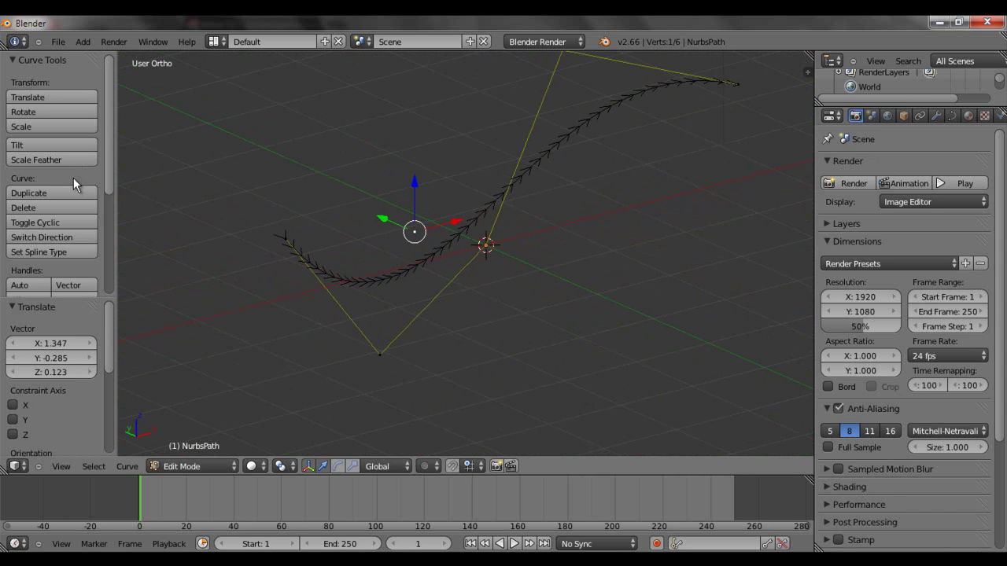
scroll(79, 178, down, 5)
Return to Object Mode and set the path's origin to Origin to Geometry
key(Tab)
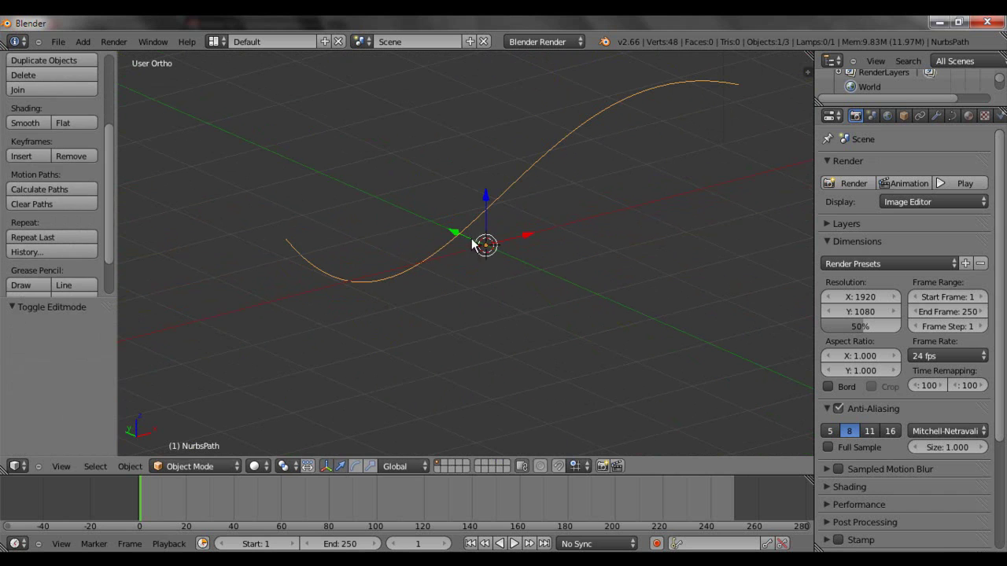
scroll(55, 169, up, 5)
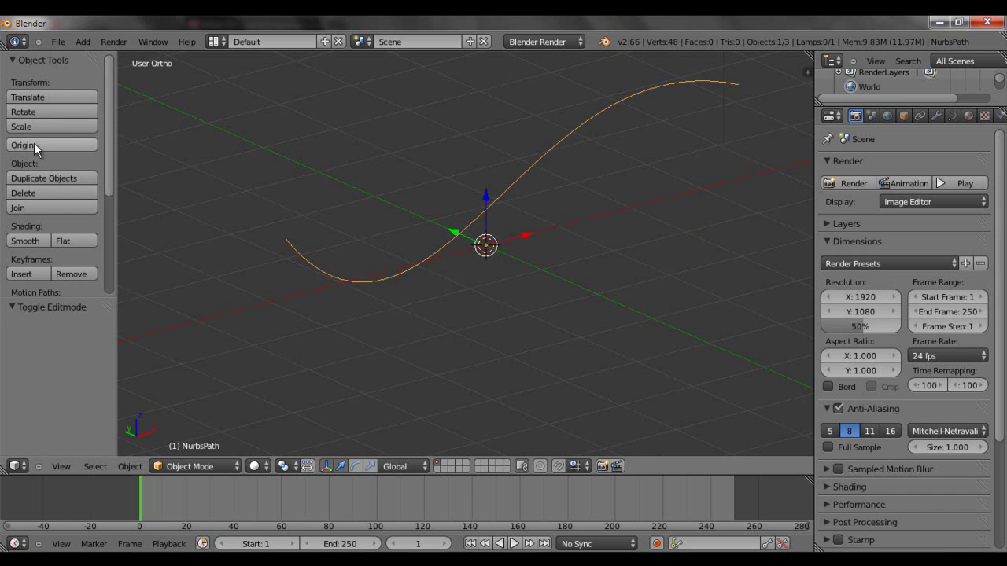
click(34, 142)
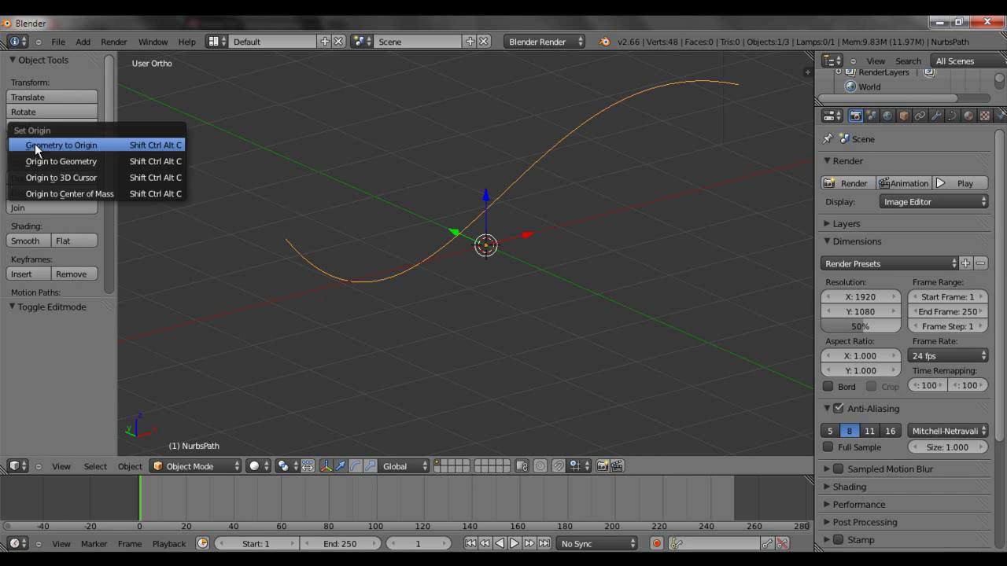
click(99, 162)
middle_drag(388, 204, 520, 192)
middle_drag(618, 174, 523, 207)
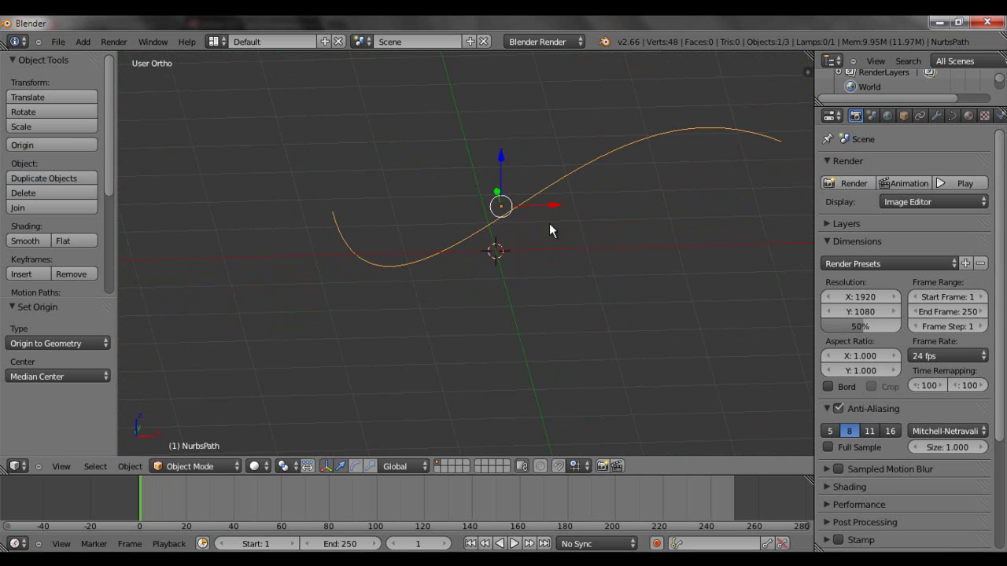
middle_drag(430, 198, 557, 187)
middle_drag(484, 177, 510, 246)
Add a cube and scale it down to 0.256
key(shift+a)
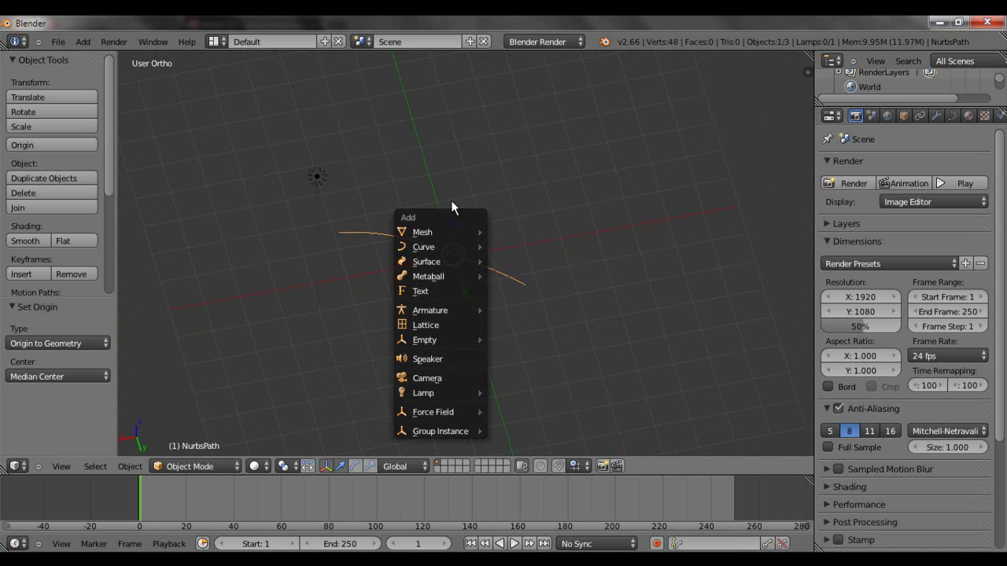
mouse_move(450, 232)
click(492, 247)
middle_drag(529, 245, 566, 286)
key(s)
click(478, 273)
middle_drag(478, 272, 439, 243)
Move the cube onto the path's start point using top and front views
key(g)
click(603, 314)
key(KP_7)
key(g)
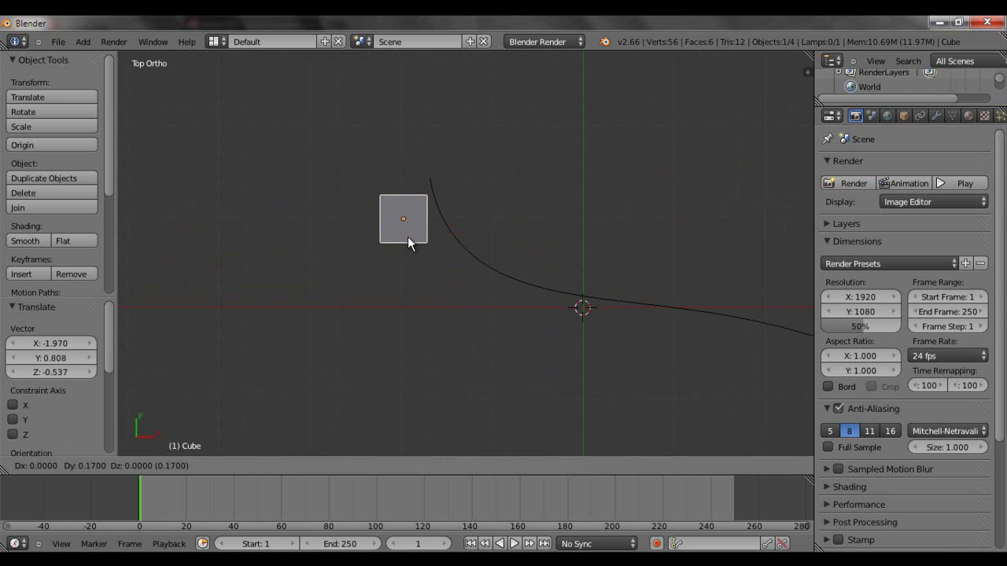
click(439, 197)
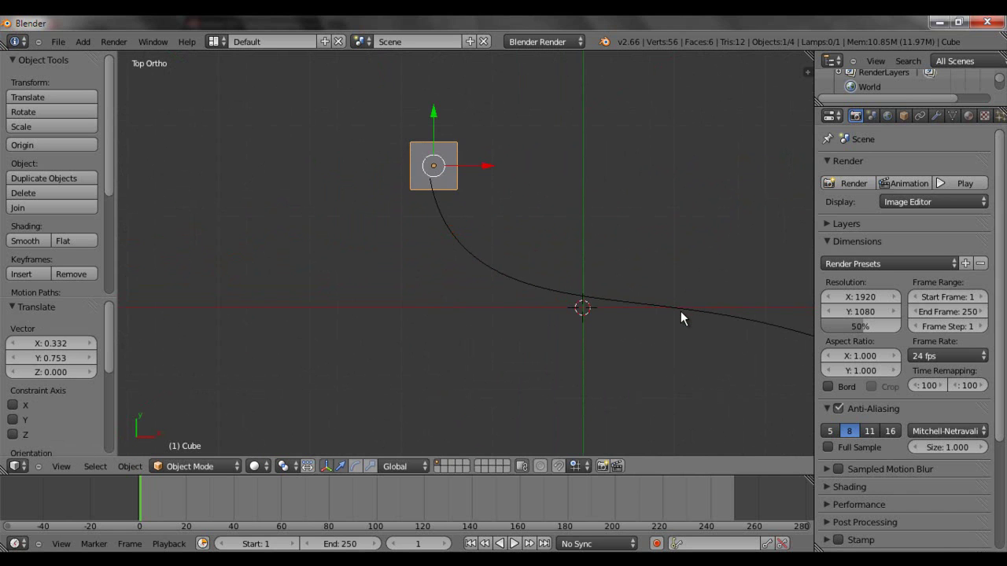
key(KP_1)
scroll(471, 251, up, 3)
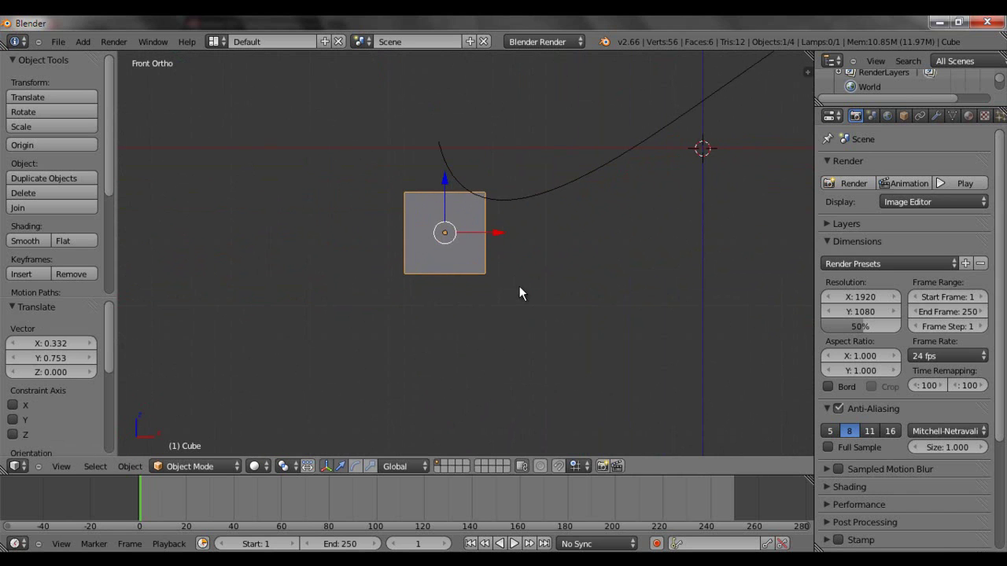
key(g)
click(503, 200)
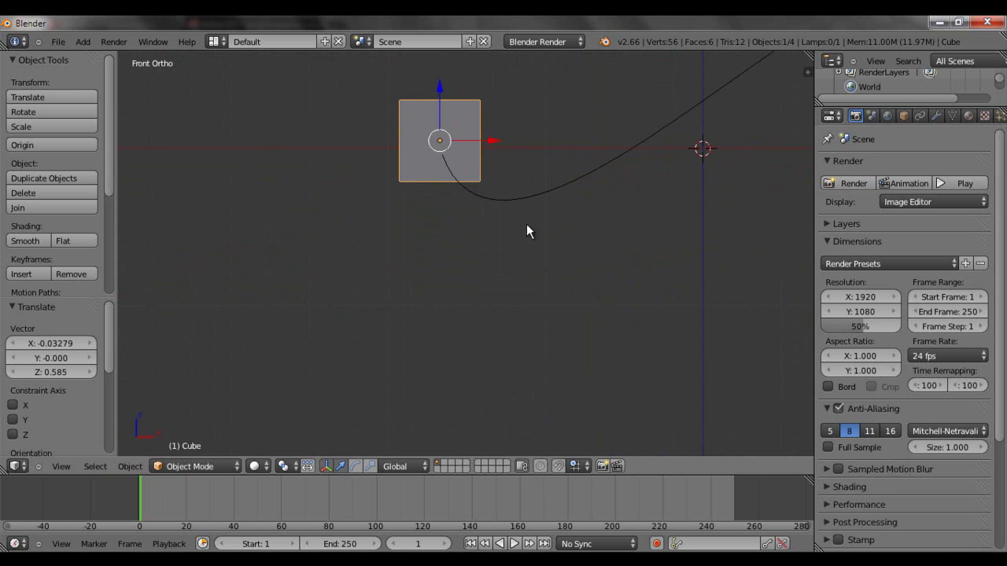
Check the cube from side and front views at frame 0 and nudge its position
key(KP_3)
shift+middle_drag(662, 160, 591, 267)
key(KP_3)
scroll(560, 265, up, 4)
key(KP_4)
key(KP_4)
key(KP_4)
key(KP_4)
key(KP_4)
key(KP_4)
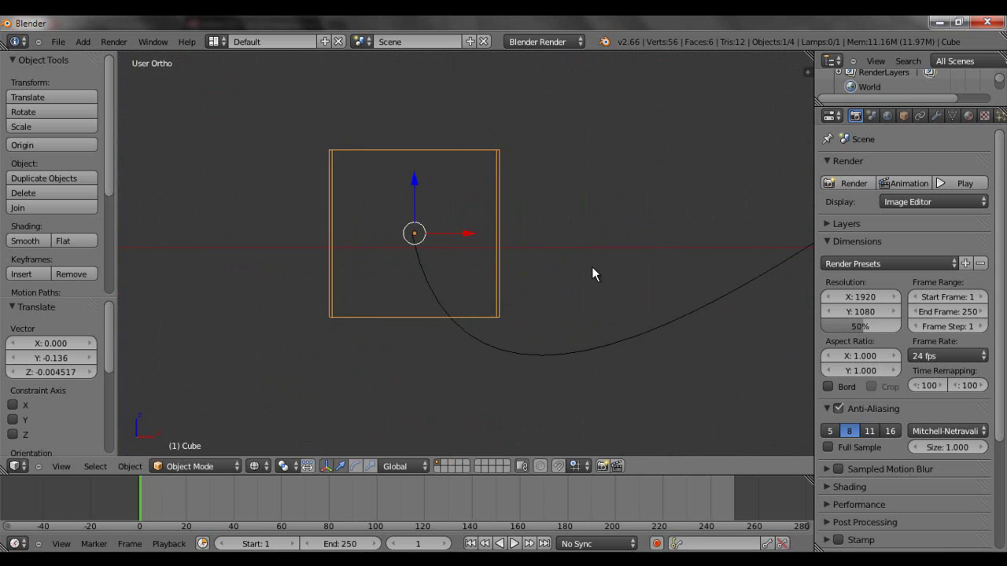
key(KP_1)
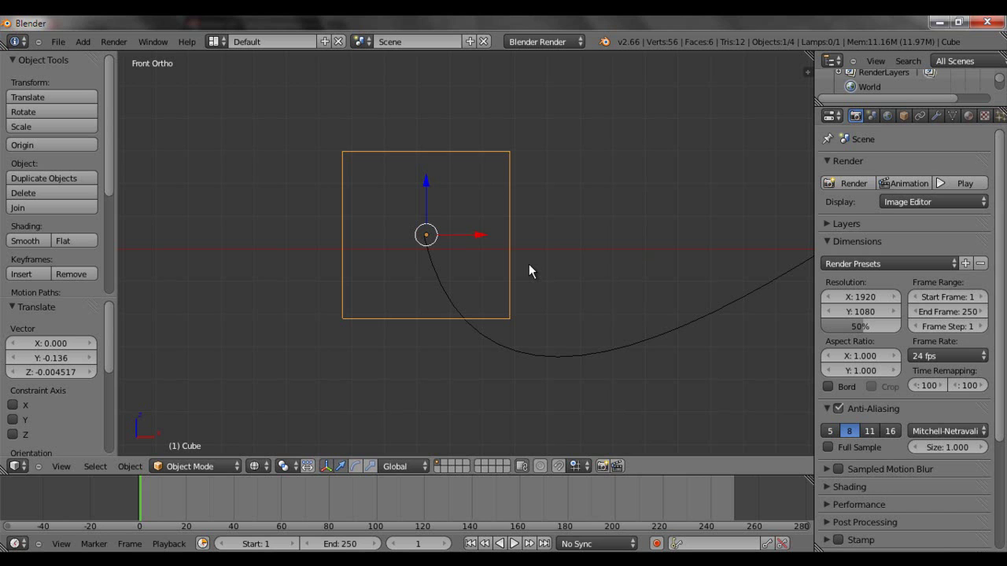
key(Left)
key(g)
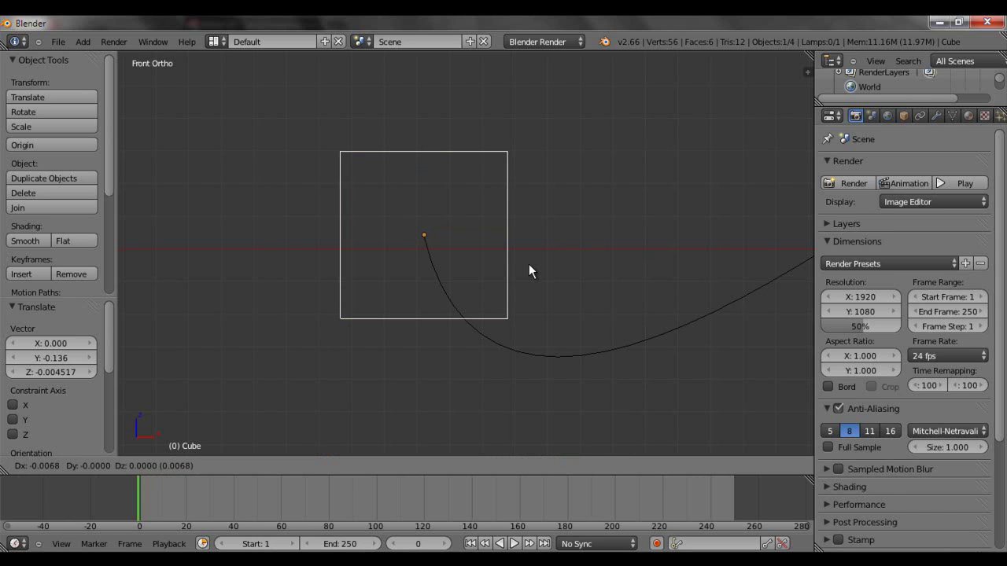
click(529, 265)
Zoom out and orbit to view the cube and path from a raised angle
middle_drag(402, 272, 464, 322)
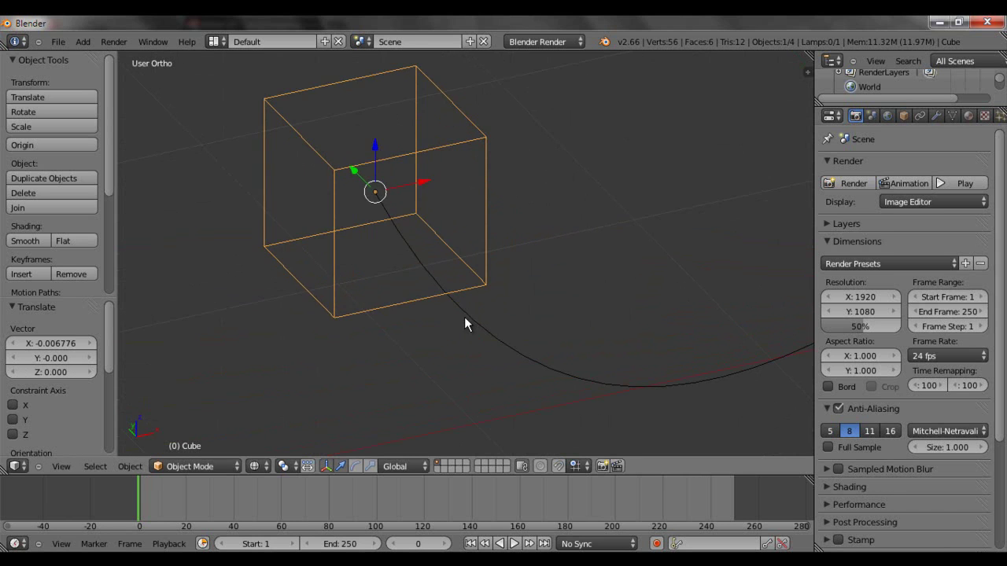
key(KP_7)
scroll(505, 229, down, 6)
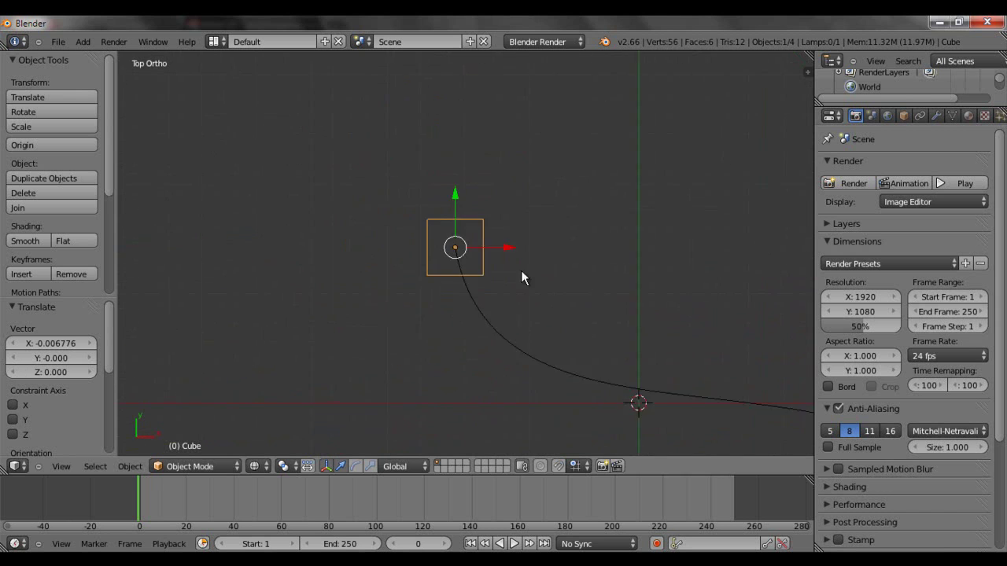
scroll(522, 271, down, 3)
middle_drag(581, 295, 519, 208)
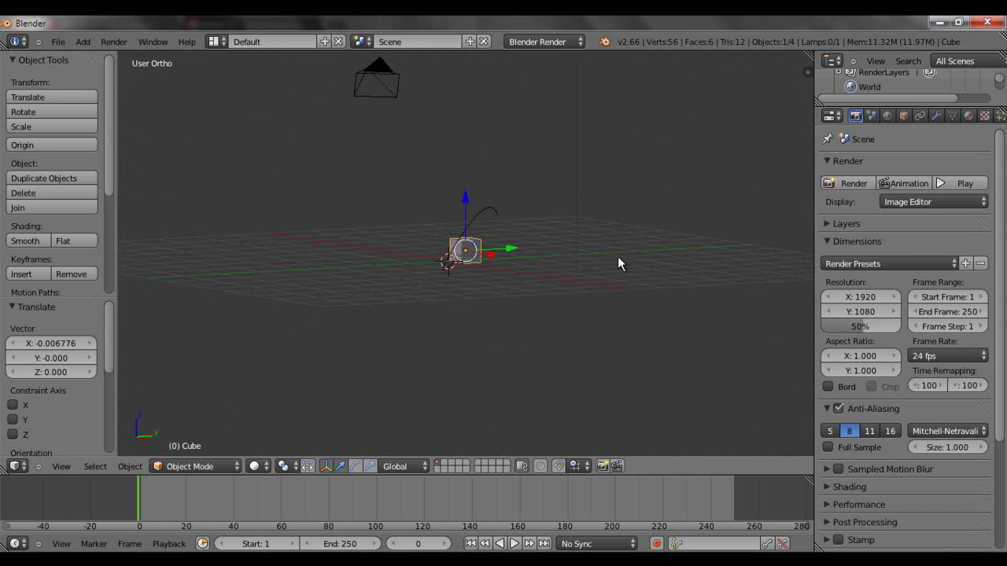
middle_drag(618, 263, 481, 288)
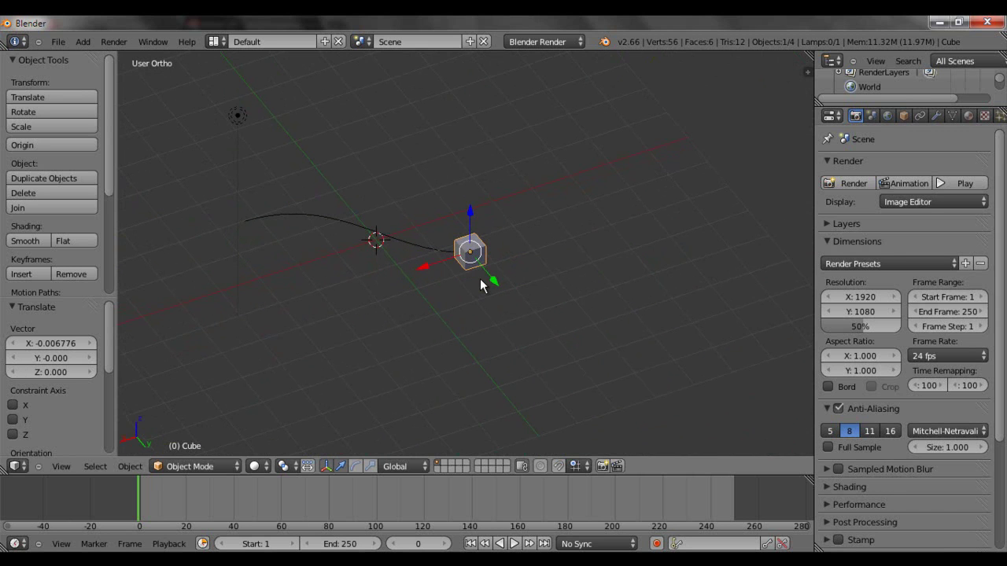
Parent the cube to the NURBS path using Follow Path
key(alt+a)
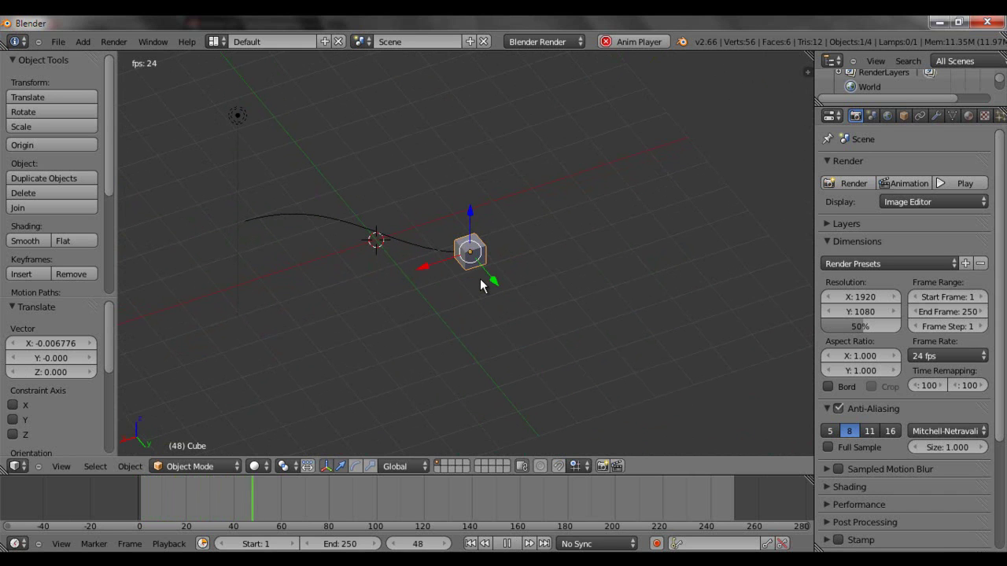
key(Escape)
middle_drag(480, 278, 445, 255)
shift+right_click(416, 253)
key(ctrl+p)
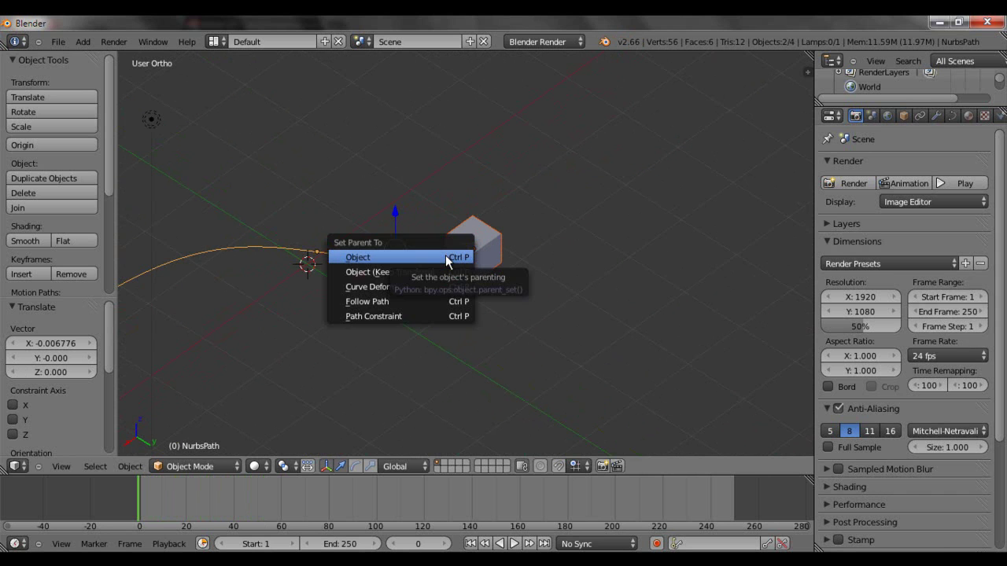
click(386, 303)
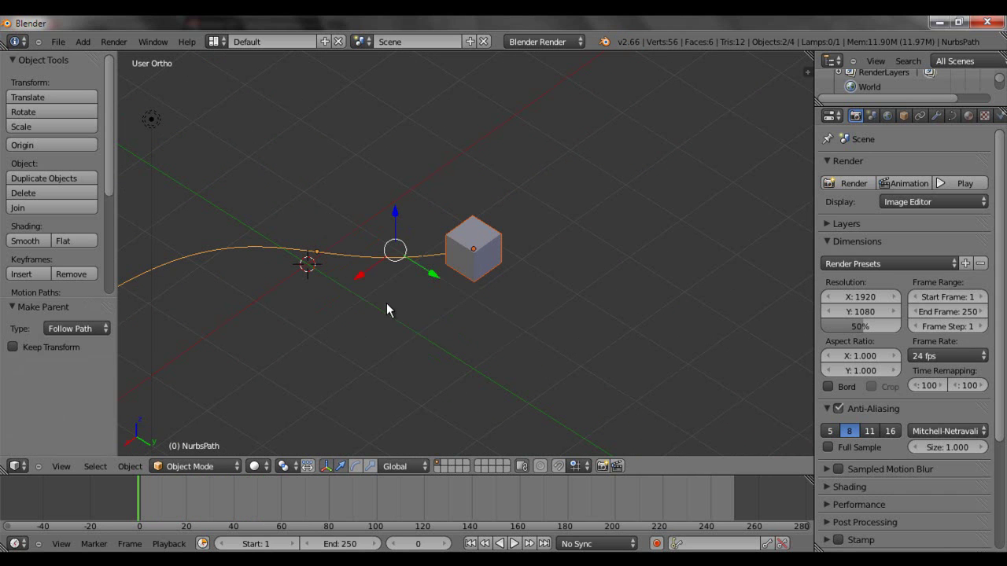
Reselect the cube and add the curve to the selection
right_click(482, 254)
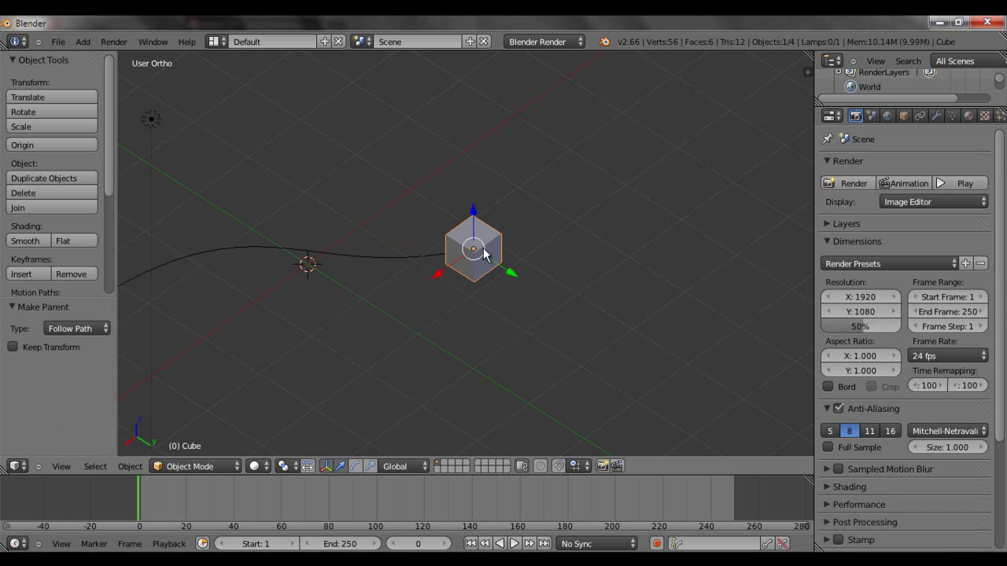
right_click(413, 258)
middle_drag(464, 269, 474, 250)
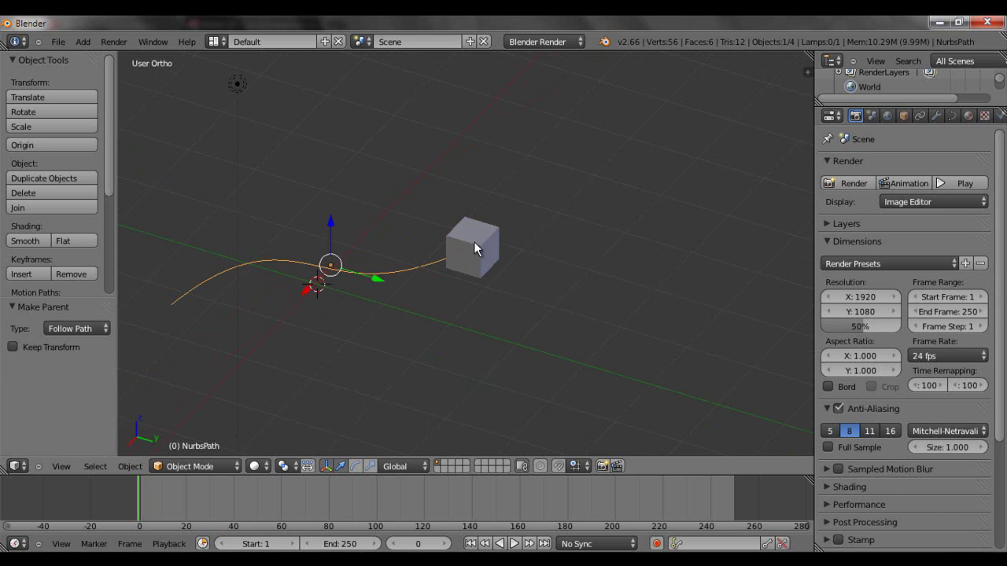
right_click(497, 238)
shift+right_click(393, 269)
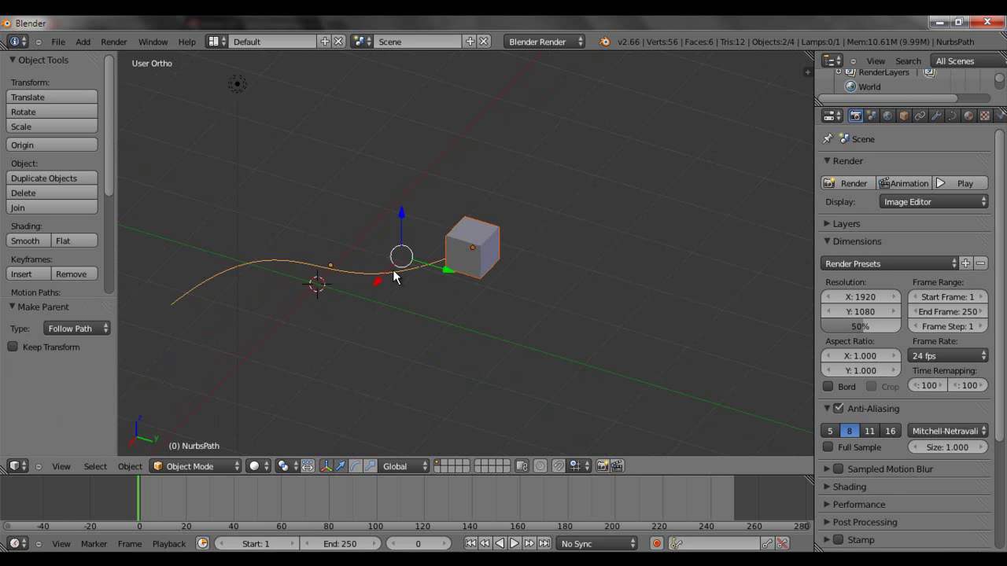
middle_drag(393, 269, 481, 277)
Deselect all, reposition the 3D cursor, and play the animation to watch the cube move
key(a)
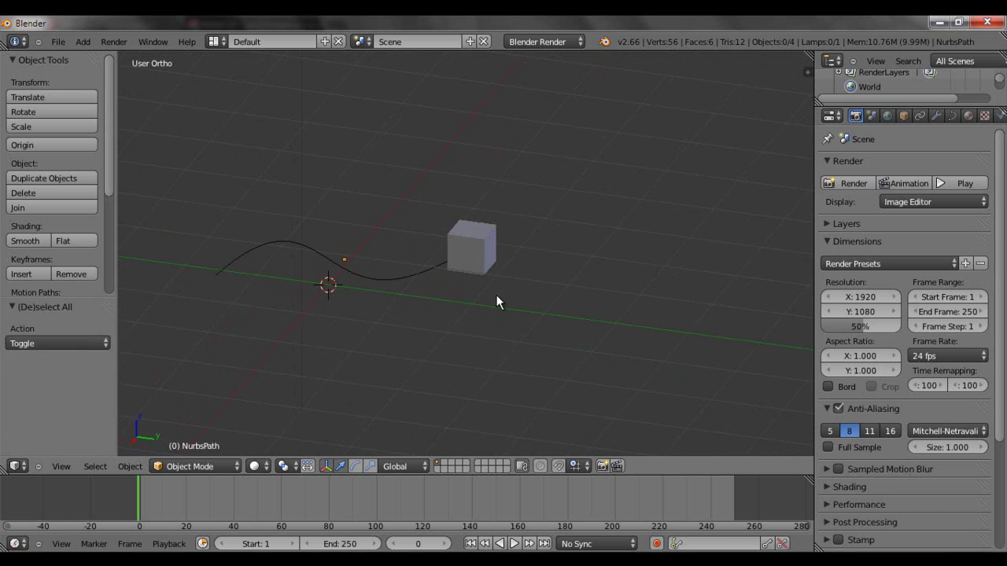
key(alt+s)
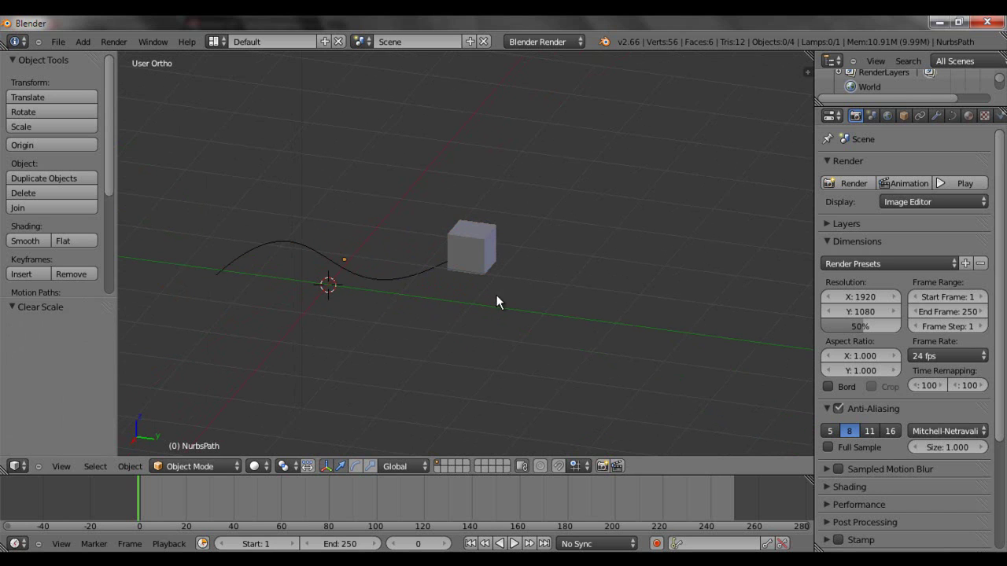
click(423, 312)
key(alt+a)
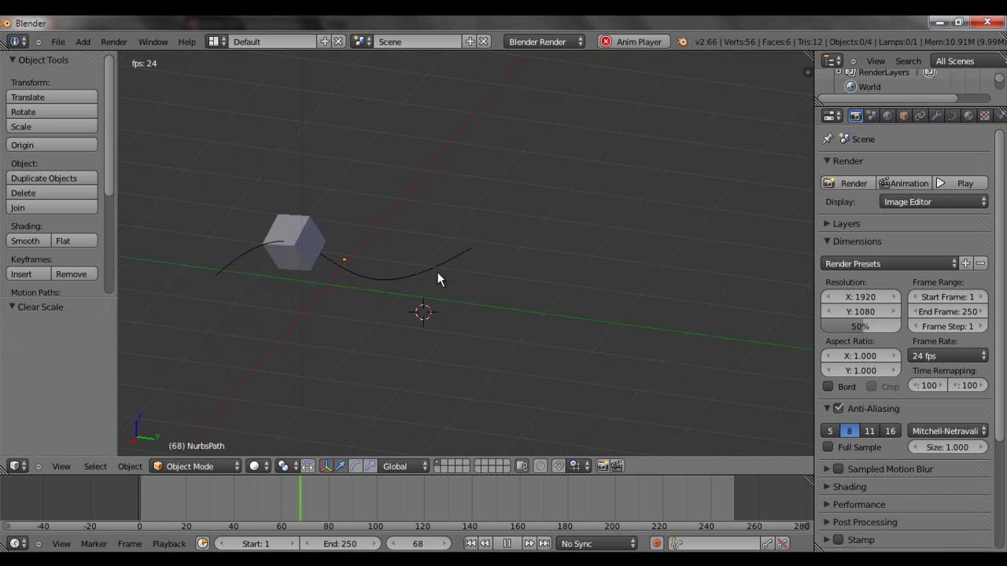
key(Escape)
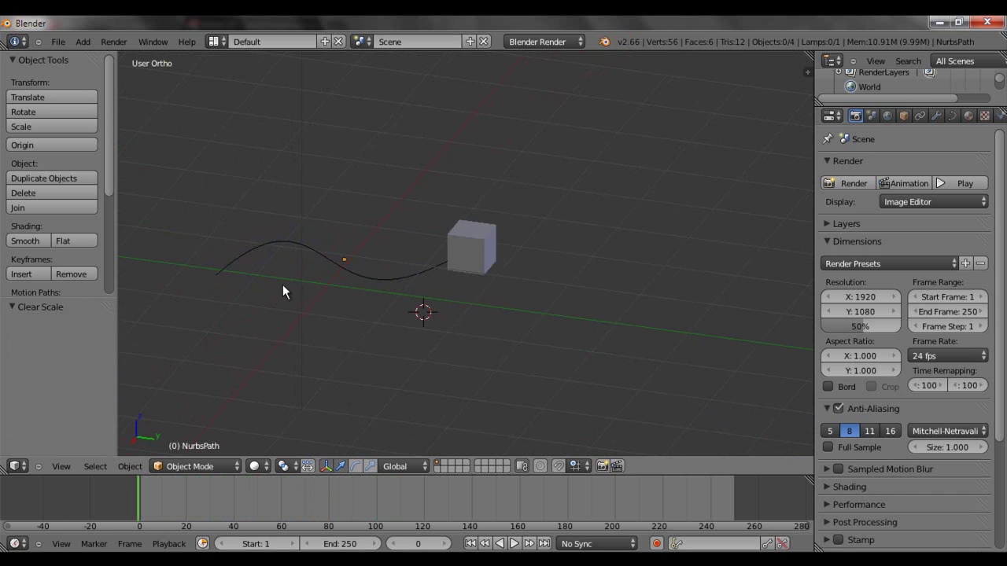
middle_drag(282, 285, 533, 288)
Snap the 3D cursor back to the world centre
key(shift+a)
key(Escape)
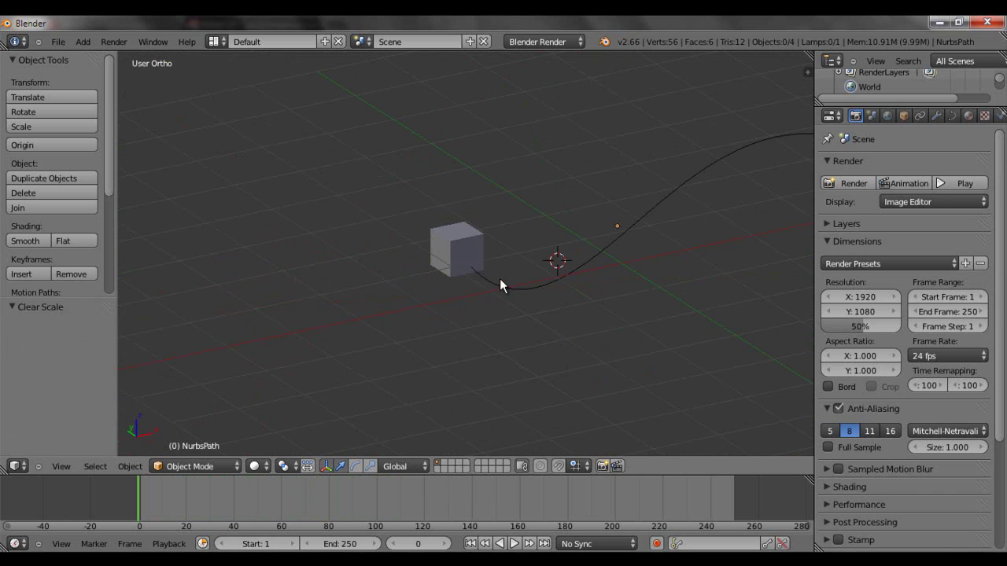
key(shift+s)
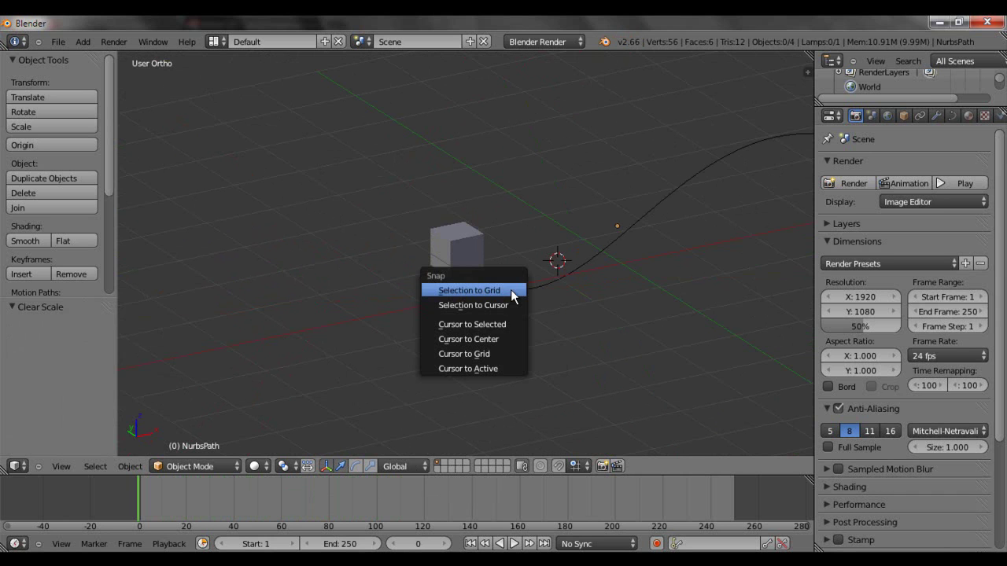
click(499, 337)
middle_drag(551, 284, 651, 296)
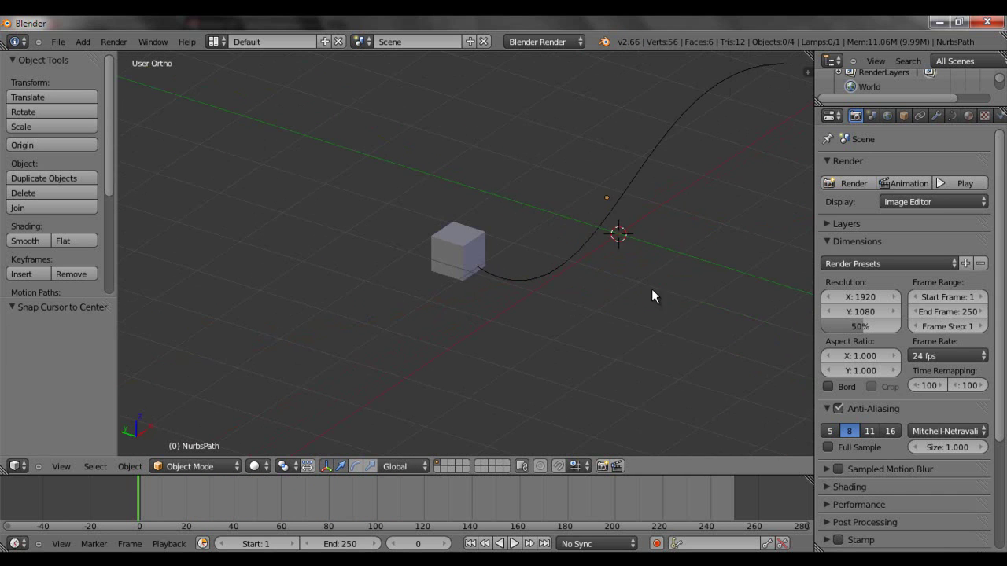
Play the animation to confirm the cube still follows the path, then stop
scroll(552, 277, down, 5)
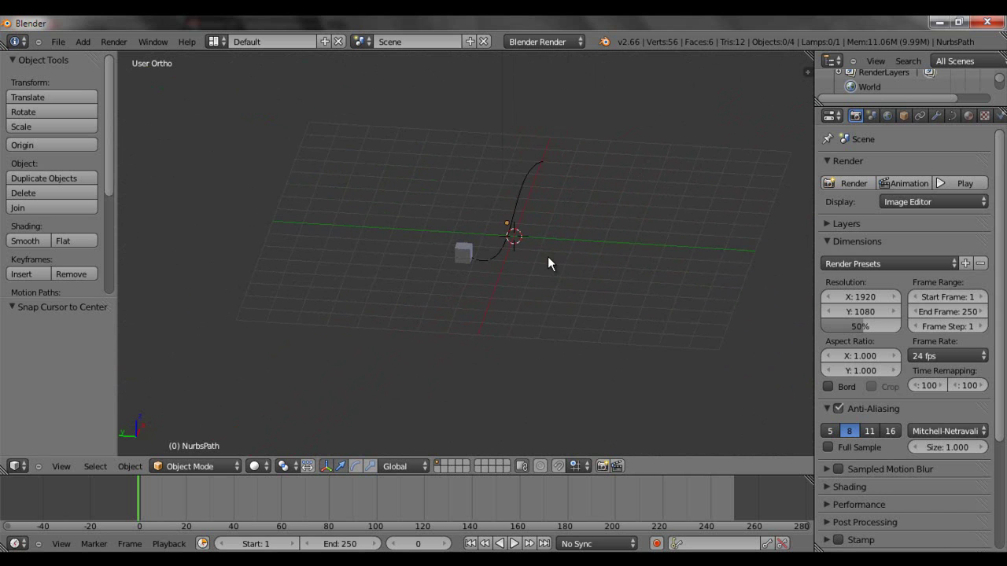
key(alt+a)
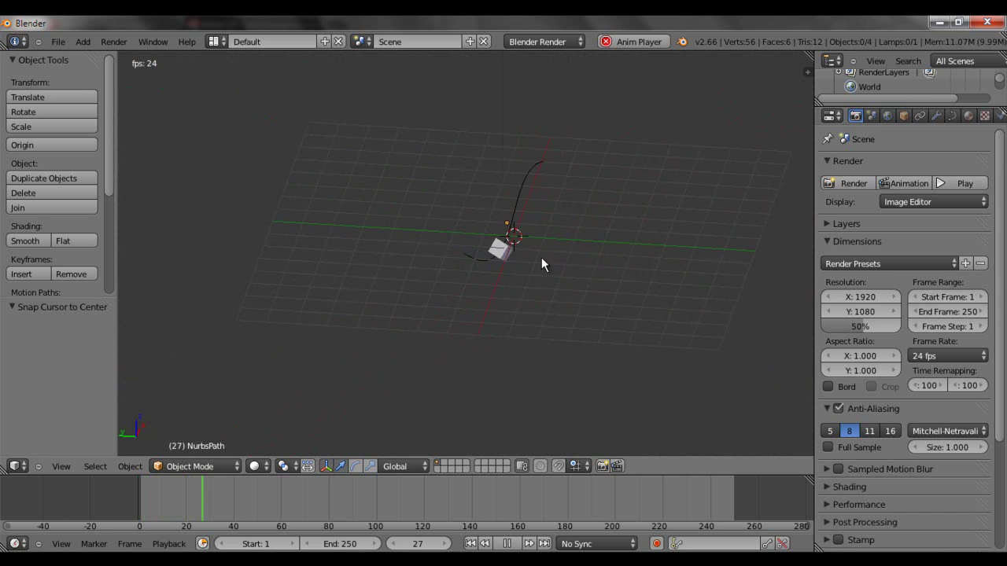
scroll(541, 257, up, 2)
middle_drag(535, 228, 504, 244)
key(Escape)
Parent the cube to the NURBS path with Follow Path
right_click(460, 249)
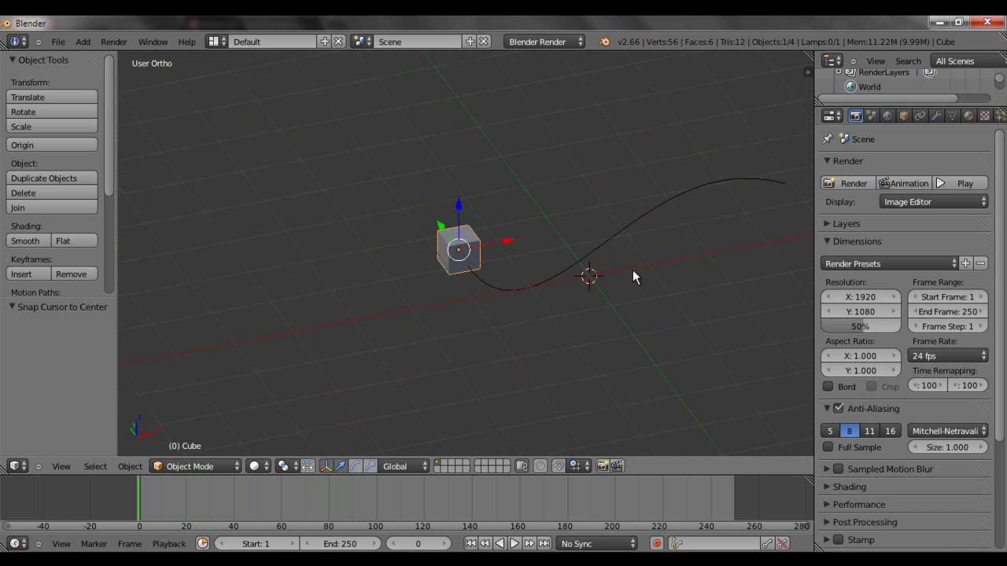
middle_drag(633, 270, 717, 248)
middle_drag(613, 269, 478, 266)
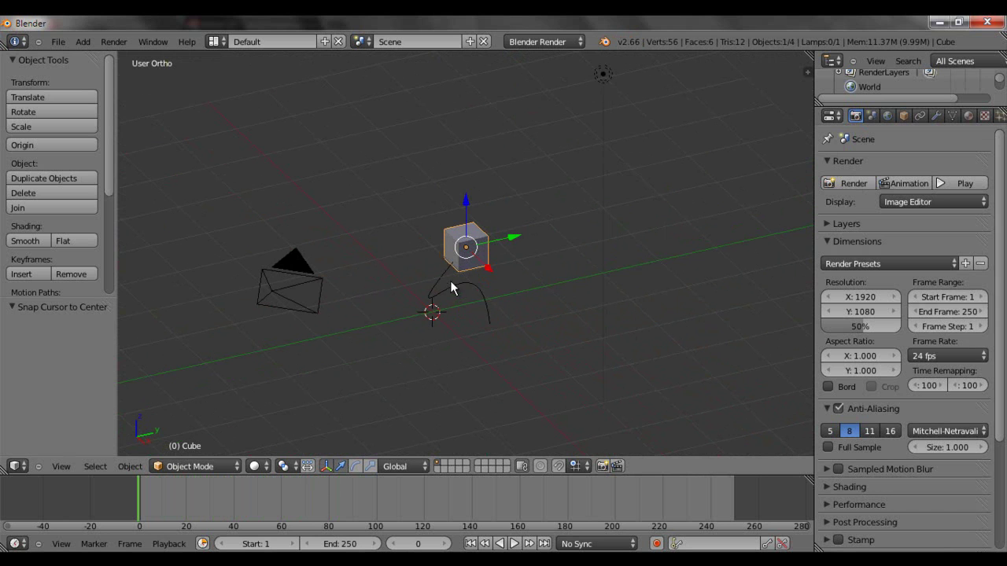
shift+right_click(456, 288)
key(ctrl+p)
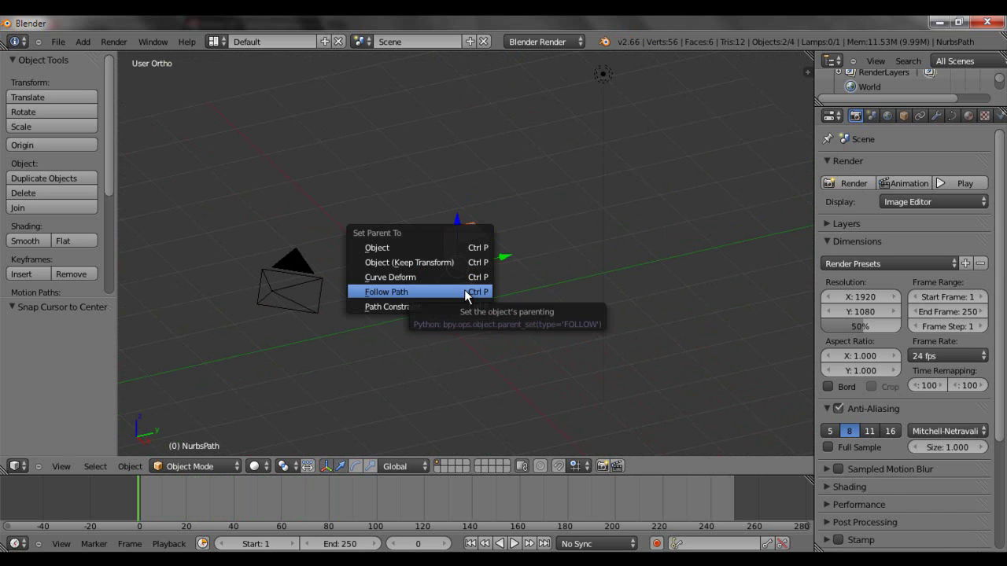
click(464, 292)
mouse_move(465, 292)
middle_down()
mouse_move(458, 313)
mouse_move(472, 291)
middle_up()
Delete the cube from the scene
right_click(482, 249)
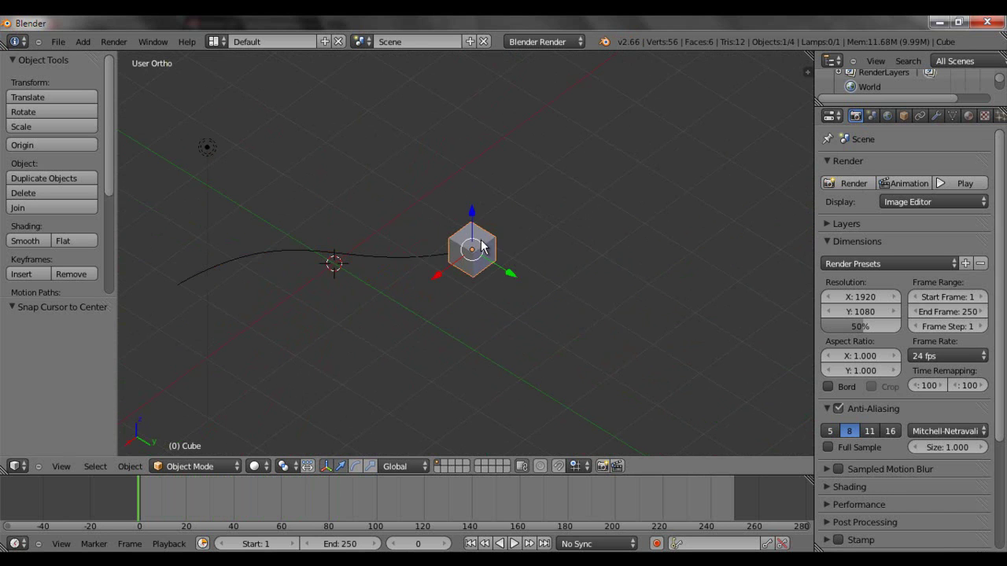
key(x)
click(456, 241)
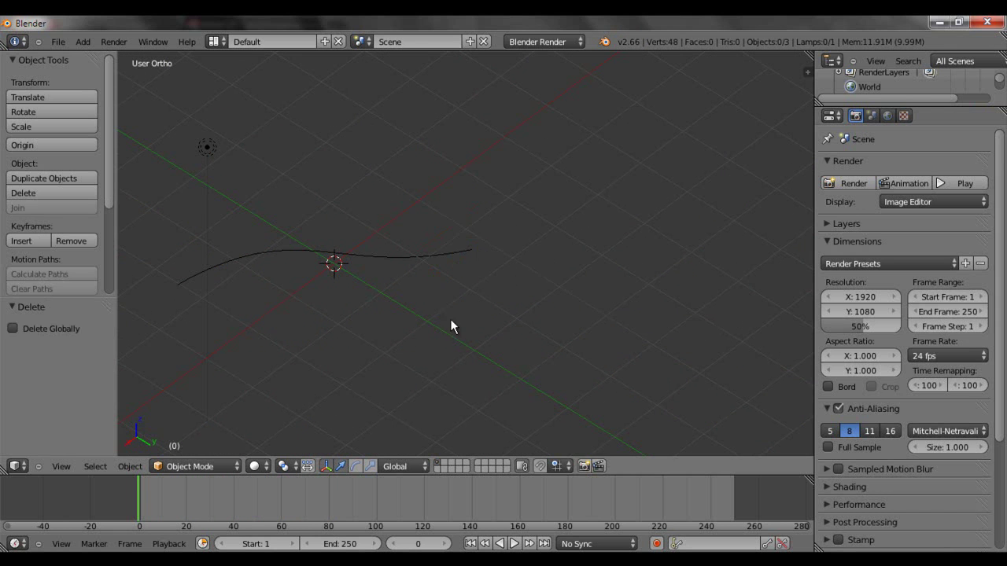
middle_drag(451, 325, 373, 248)
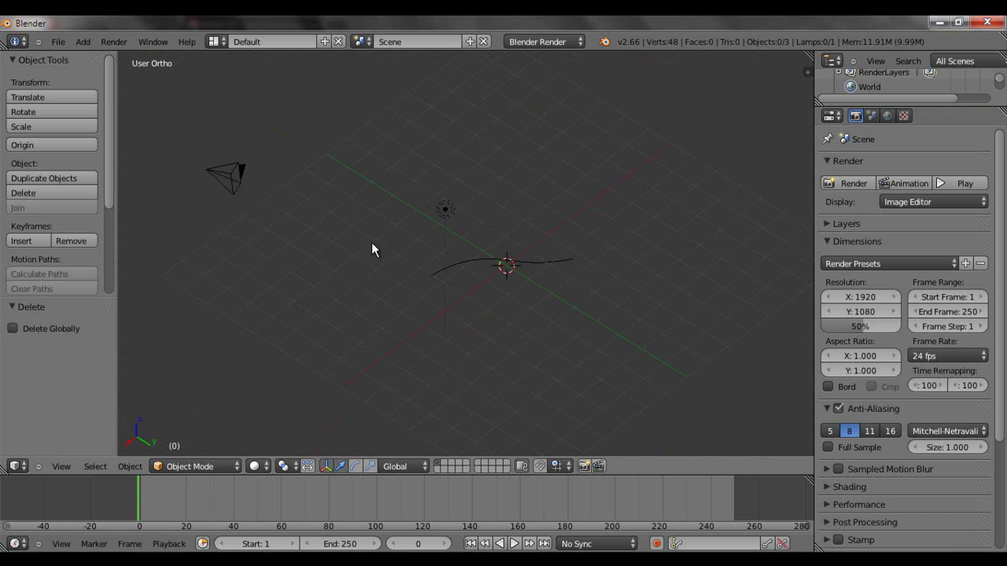
Select the camera and clear its location and rotation in Top view with Alt+G and Alt+R
right_click(216, 167)
key(KP_0)
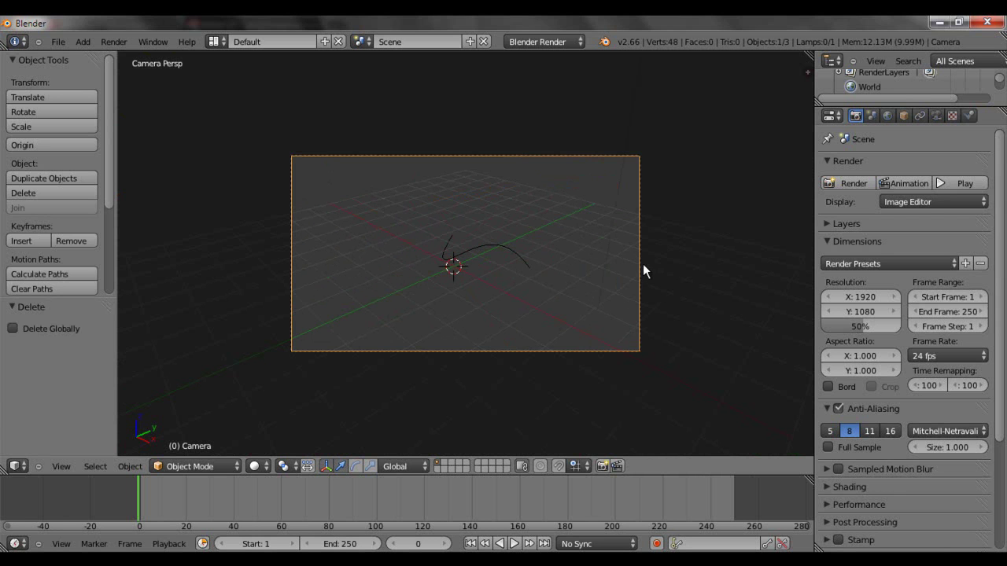
middle_drag(642, 263, 439, 311)
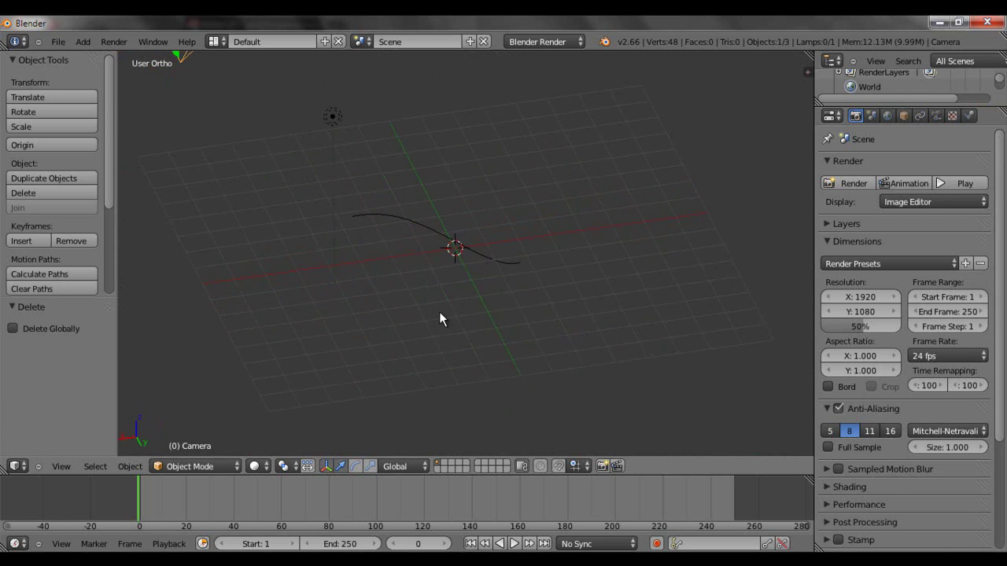
key(KP_7)
scroll(442, 311, down, 5)
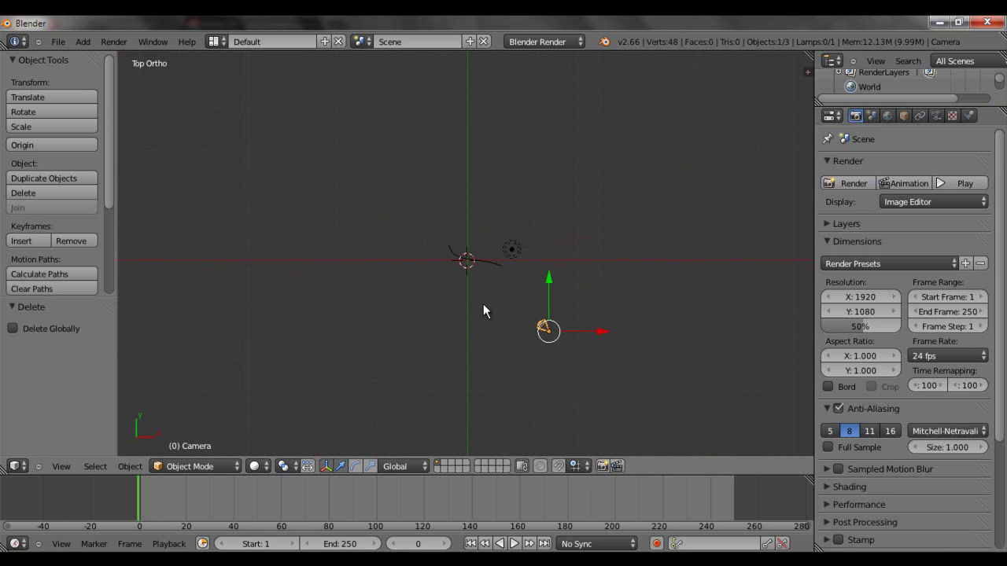
key(alt+g)
key(alt+r)
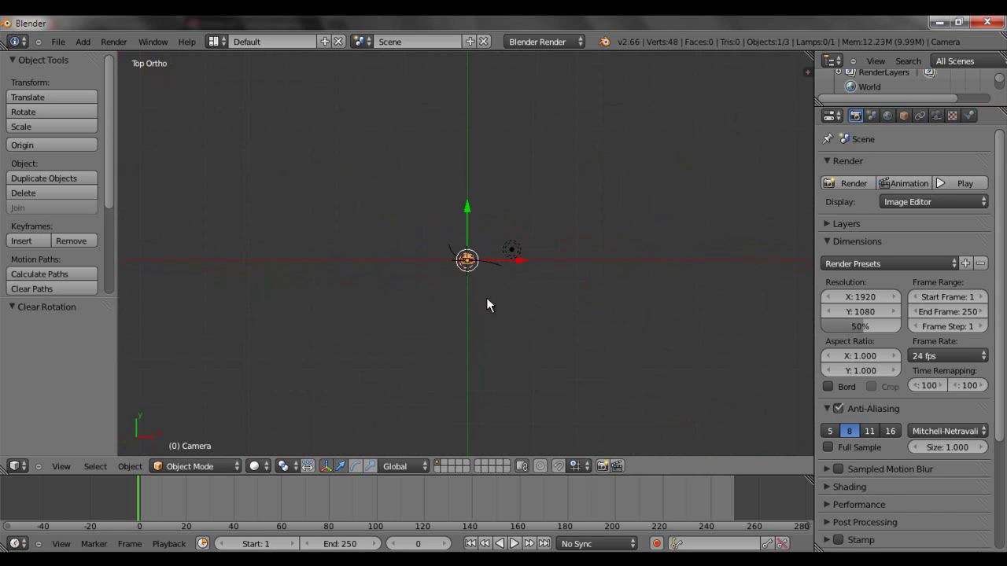
scroll(487, 298, up, 6)
shift+middle_drag(508, 295, 535, 290)
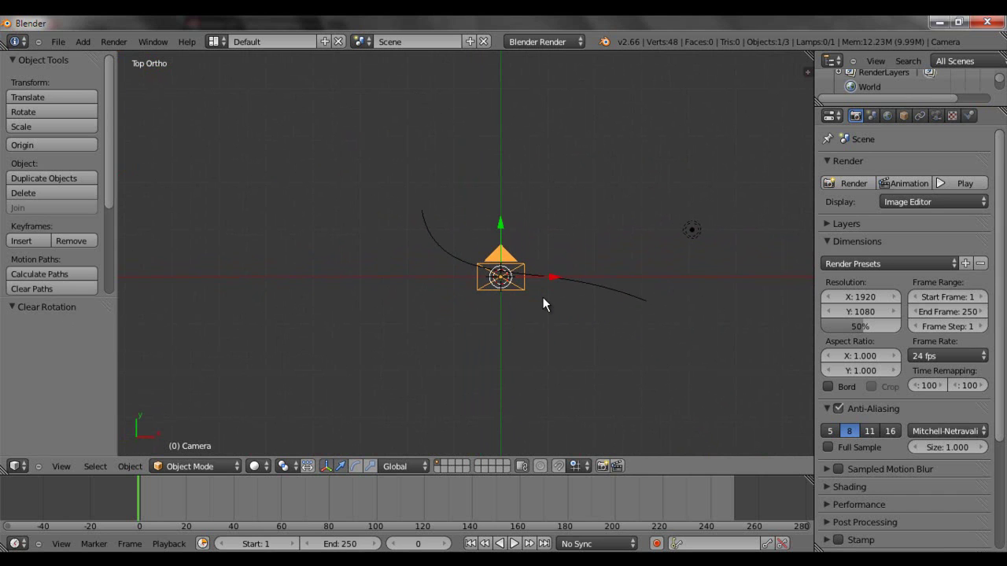
Move the camera along X, then along Y to 1.412
key(g)
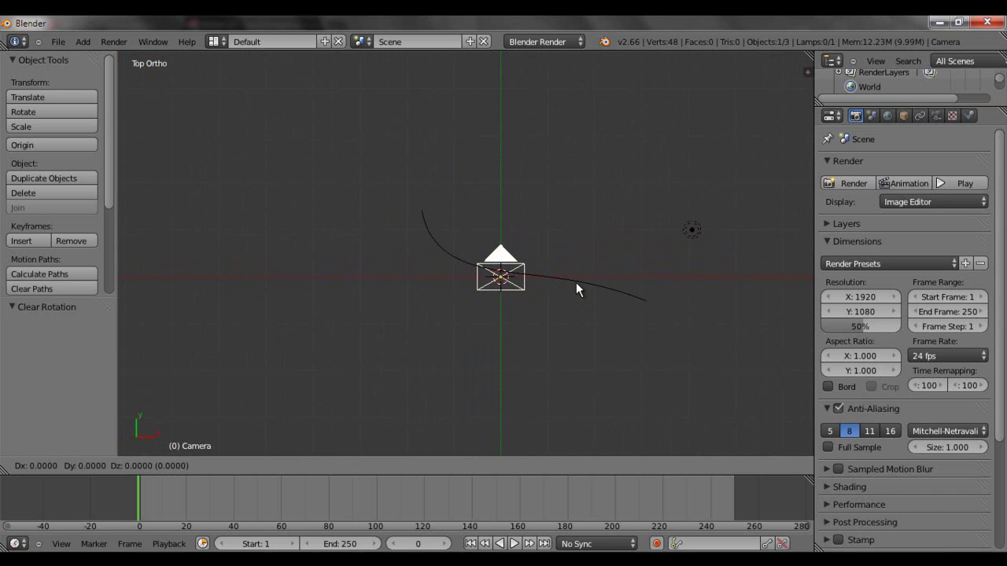
key(x)
click(461, 265)
key(g)
key(y)
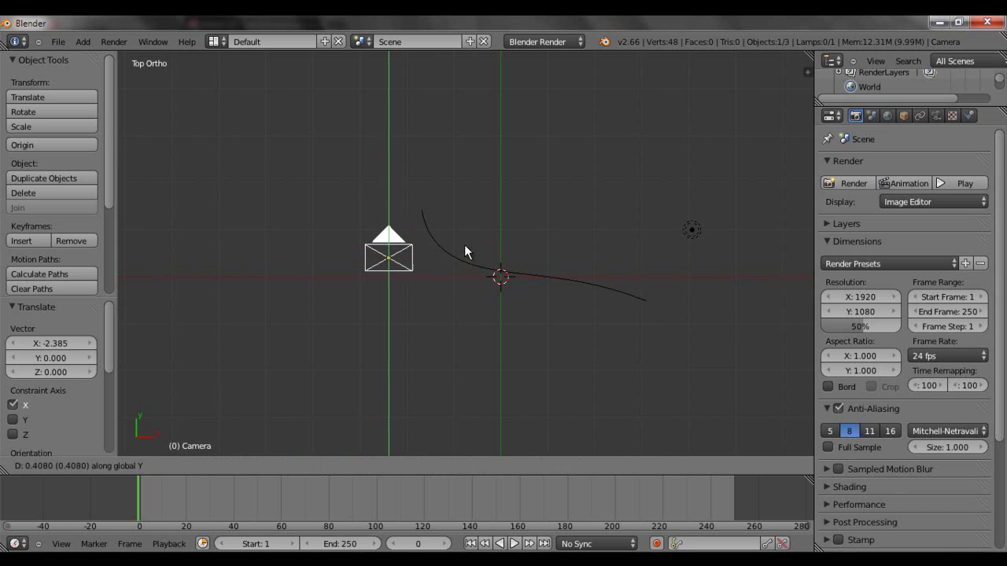
click(479, 198)
Rotate the camera 90° about X and 180° about Z
key(KP_3)
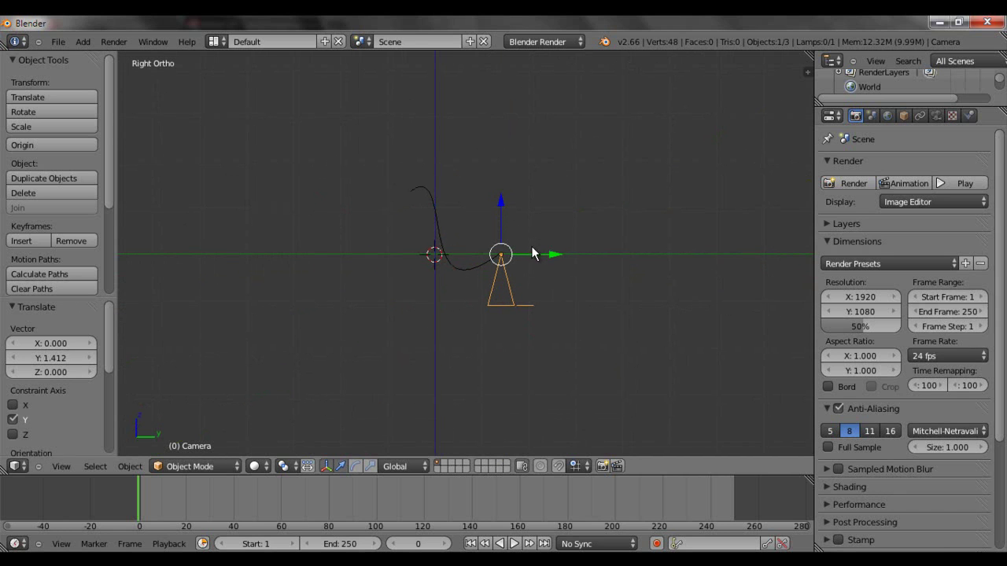
key(r)
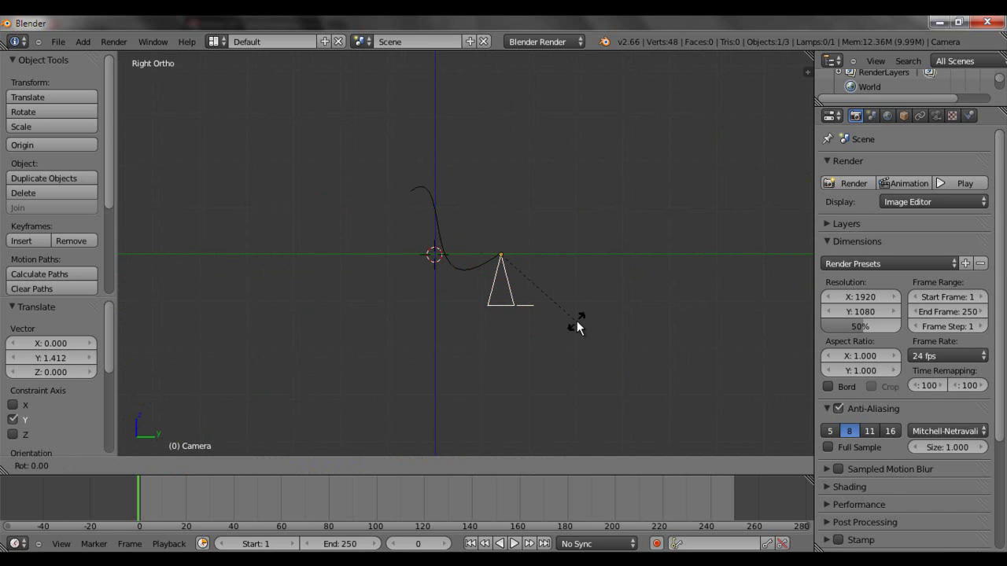
text(x)
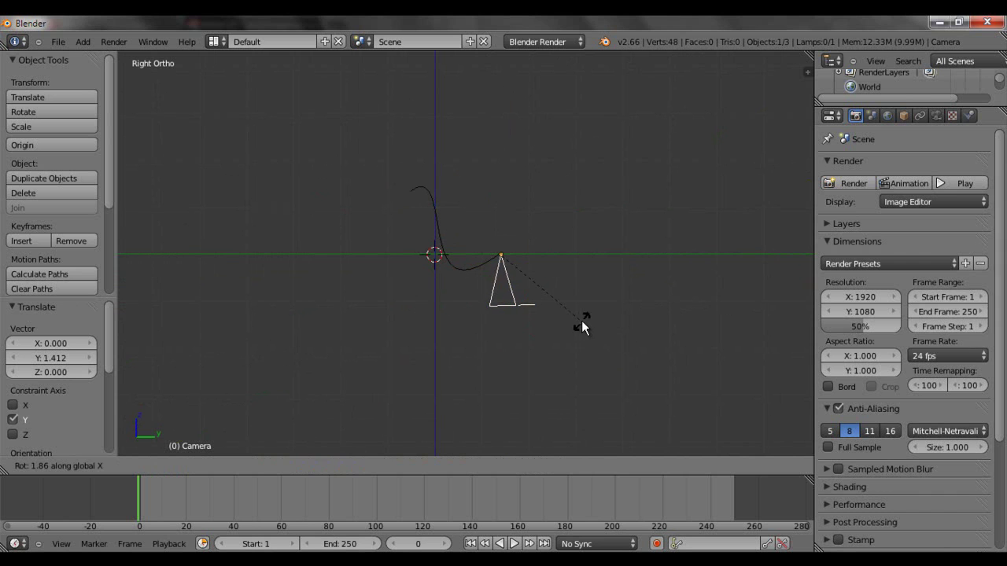
text(90)
key(Return)
key(KP_7)
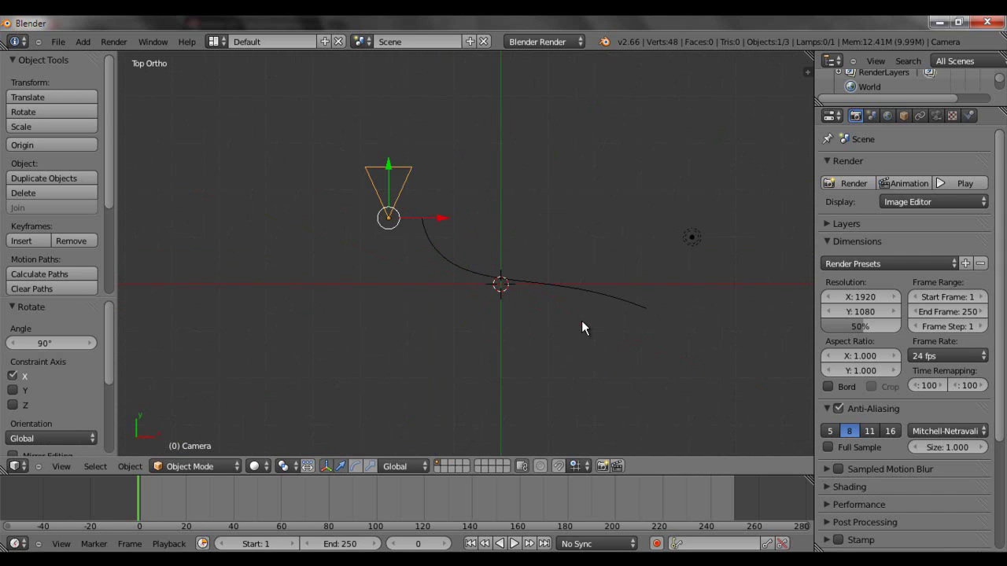
text(rz)
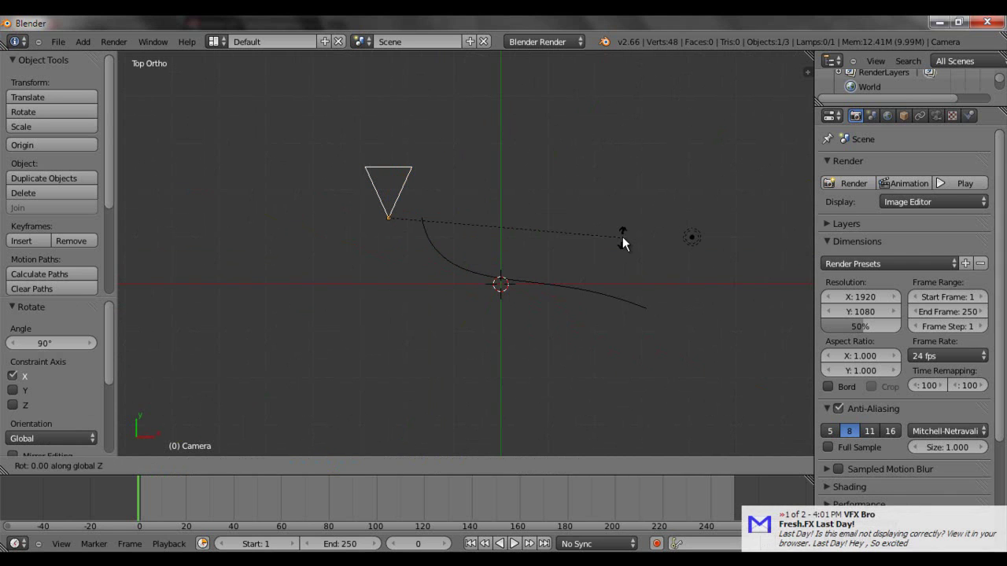
text(180)
key(Return)
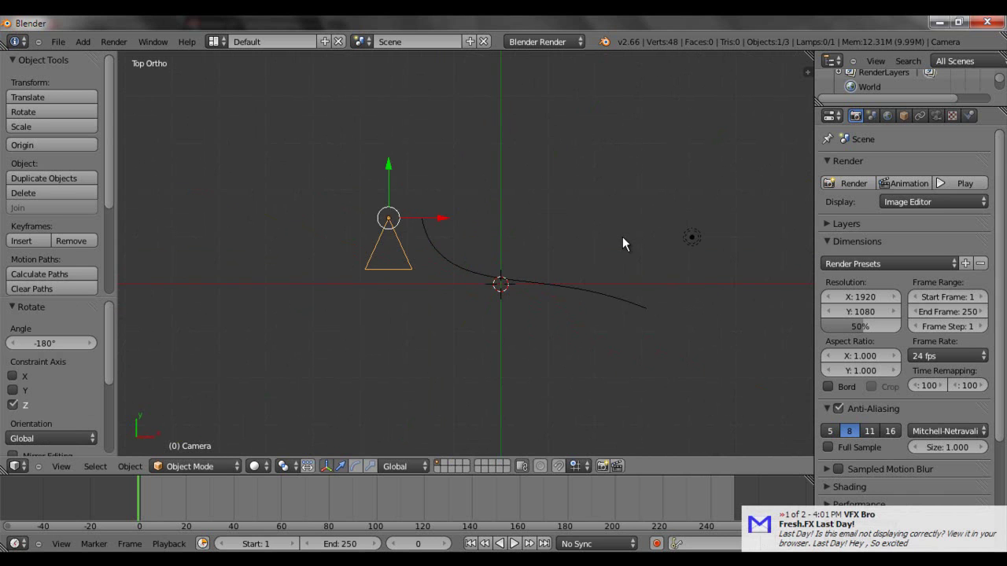
Move the camera along Y to 1.270 in Right view
middle_drag(622, 237, 544, 169)
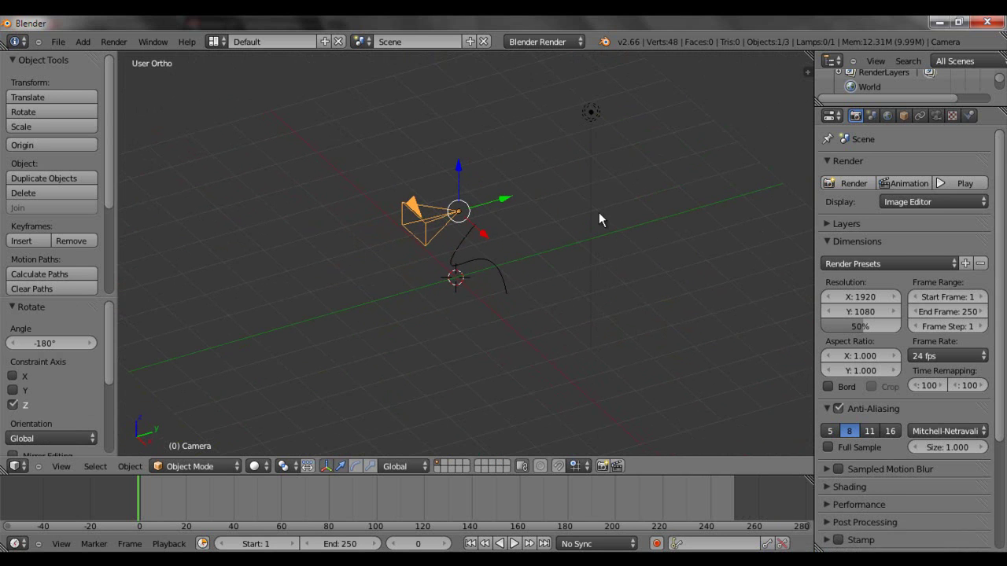
key(KP_3)
scroll(521, 268, up, 2)
scroll(521, 268, up, 4)
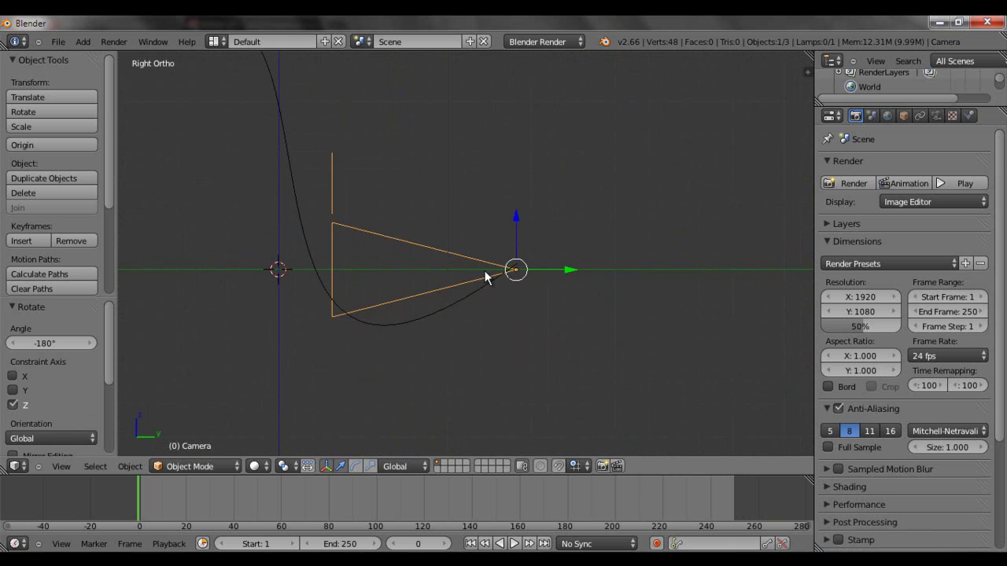
key(g)
key(y)
click(687, 220)
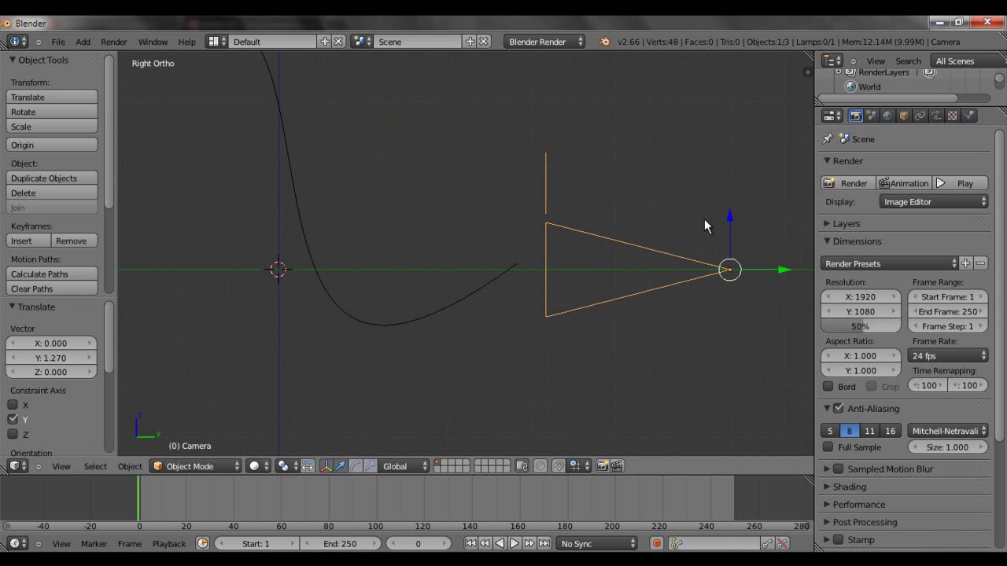
Scale the camera to 0.232, move it to Y -0.828 and raise it along Z
key(s)
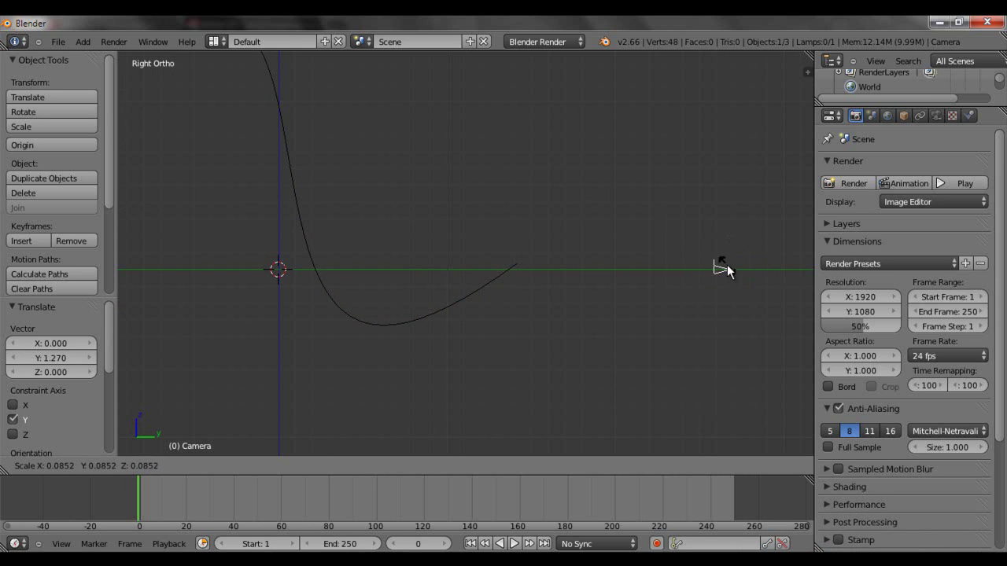
click(718, 264)
key(g)
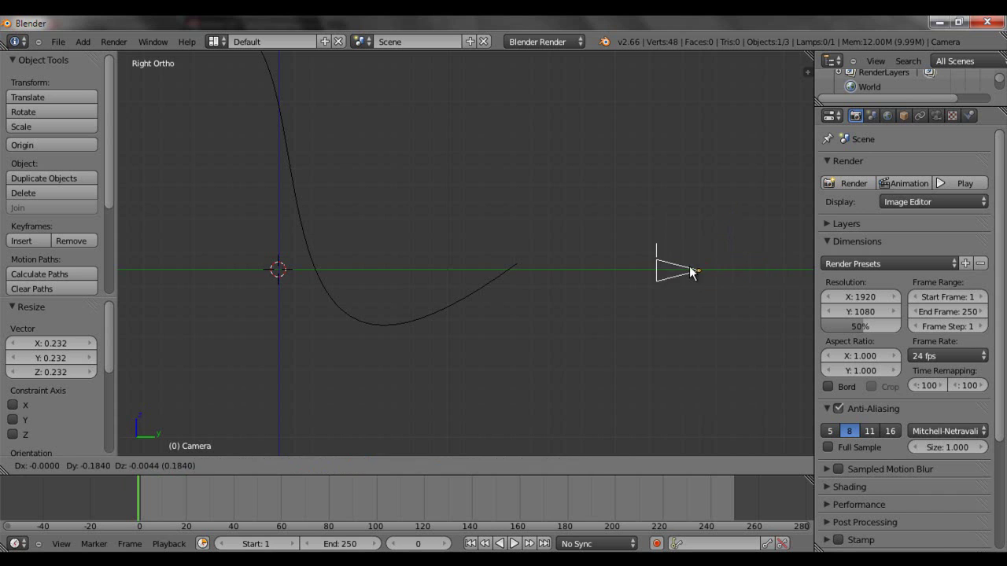
key(y)
click(582, 268)
key(g)
key(z)
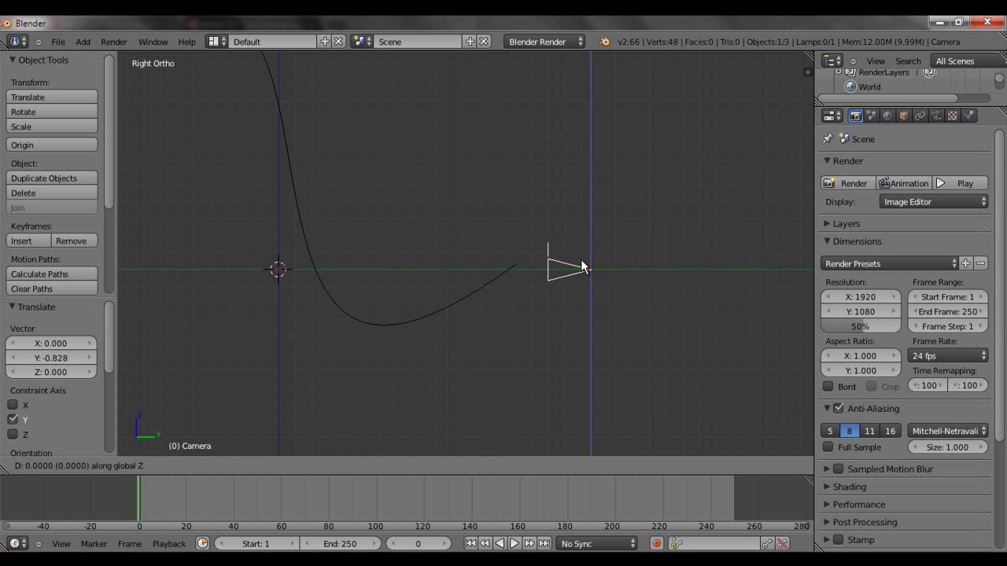
click(584, 236)
Tilt the camera 14.316° about X and move it to Y -0.171
key(r)
key(x)
click(591, 189)
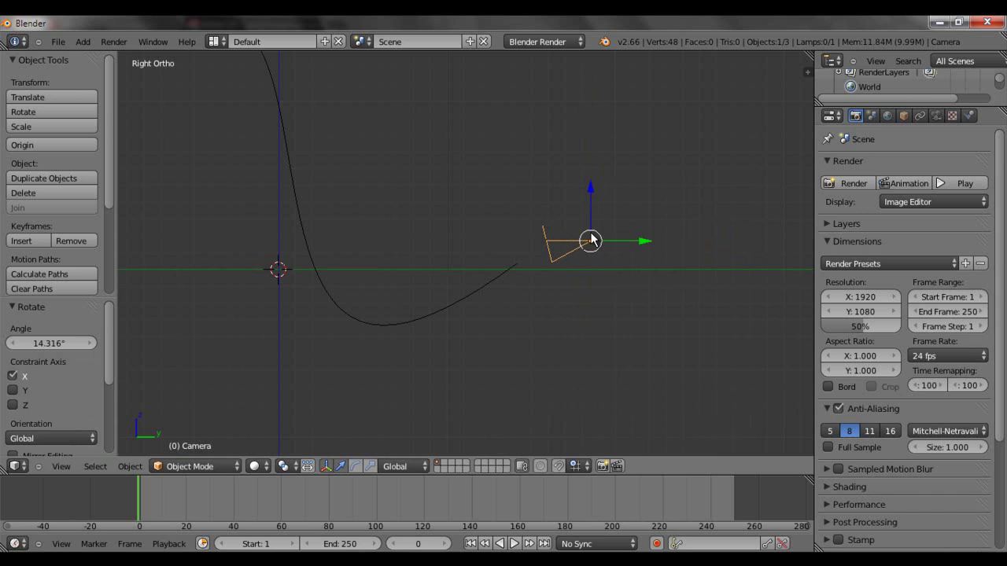
key(g)
key(y)
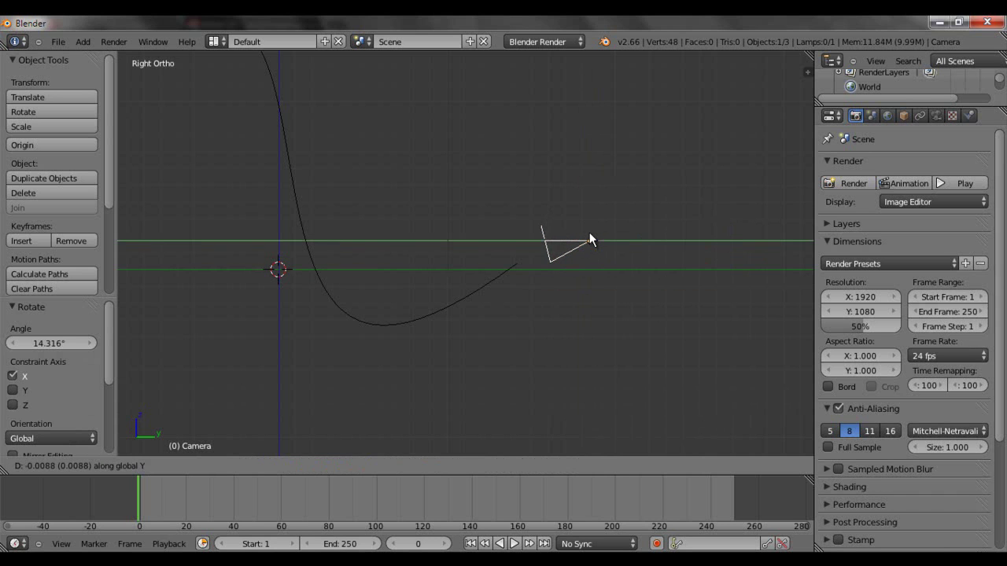
click(561, 243)
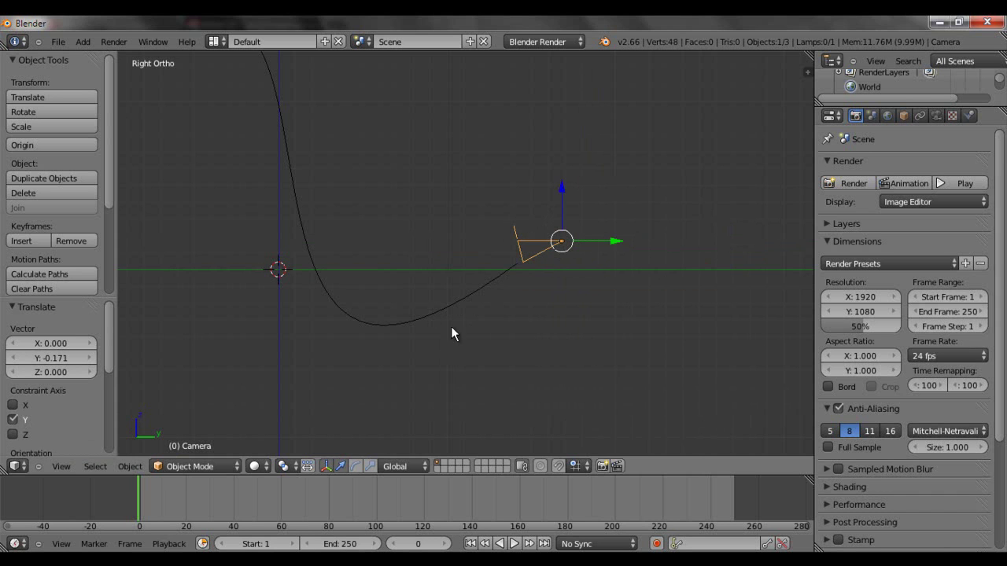
Move the camera to X 0.710 in Top view and look through it
middle_drag(450, 327, 452, 318)
key(KP_7)
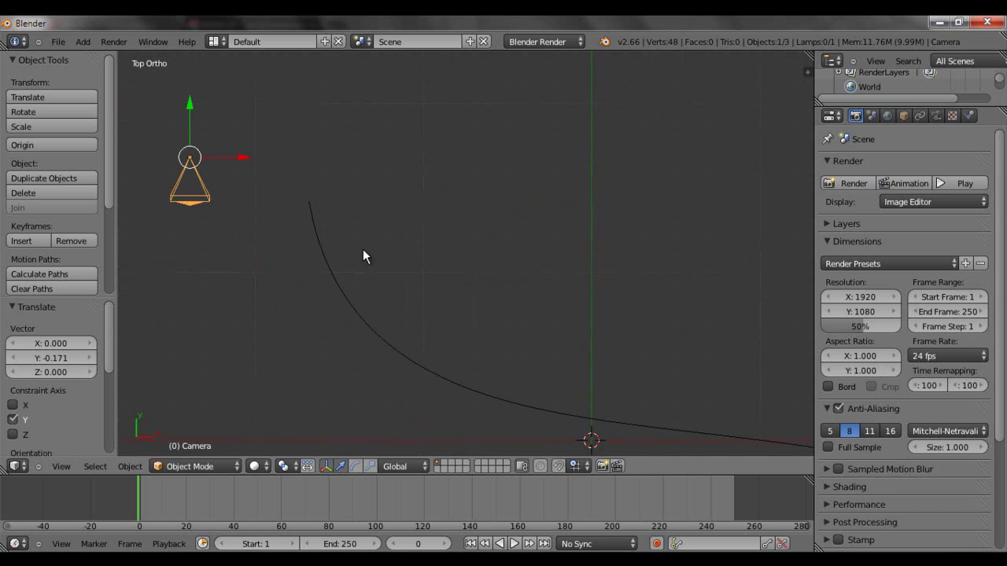
scroll(346, 244, down, 1)
key(g)
key(x)
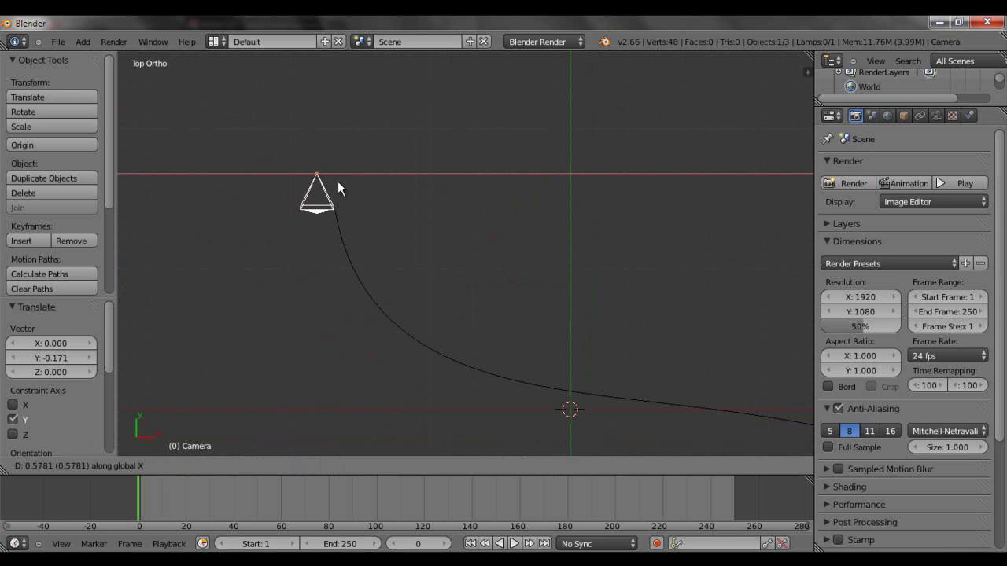
click(351, 185)
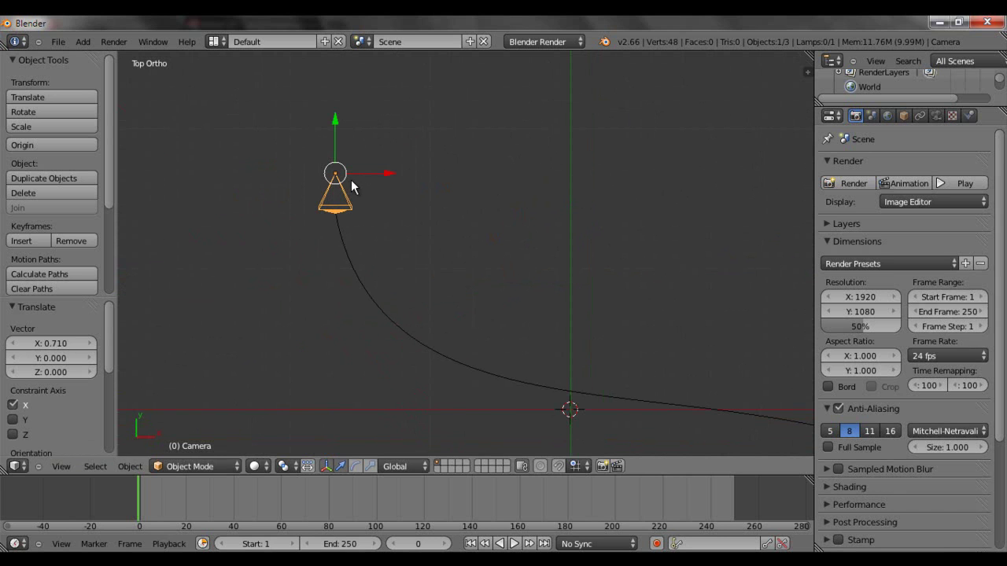
key(KP_1)
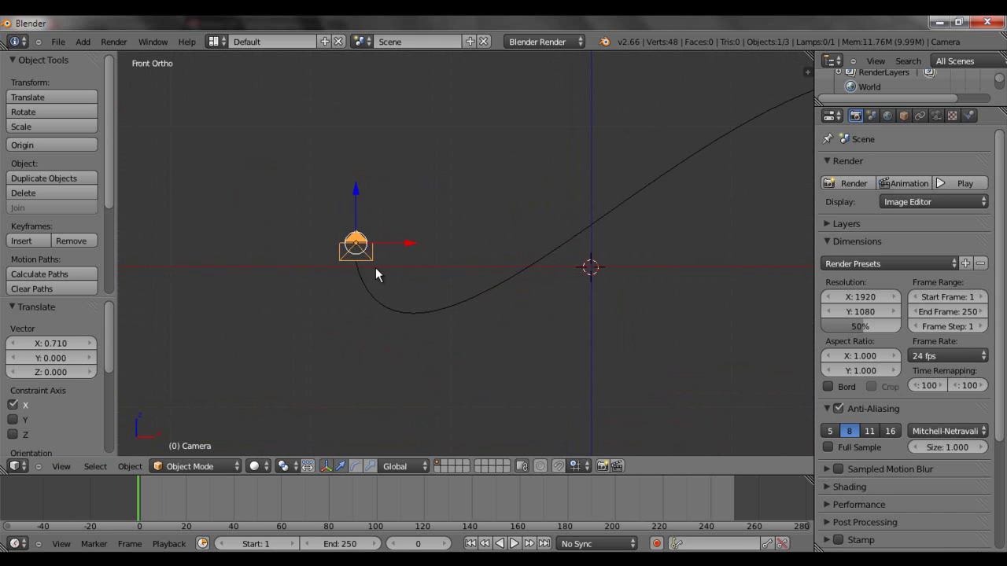
key(KP_0)
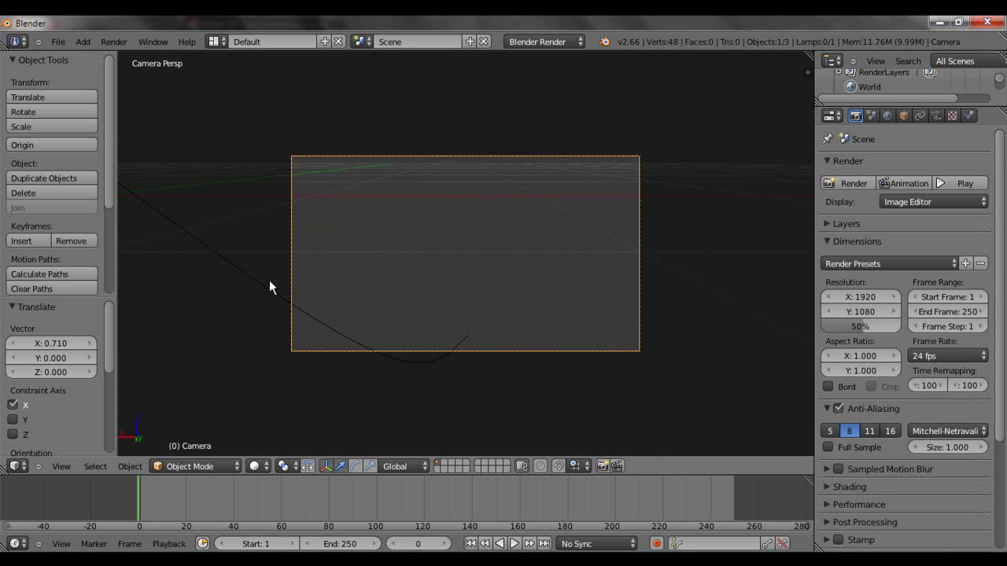
middle_drag(504, 297, 547, 318)
scroll(524, 315, down, 4)
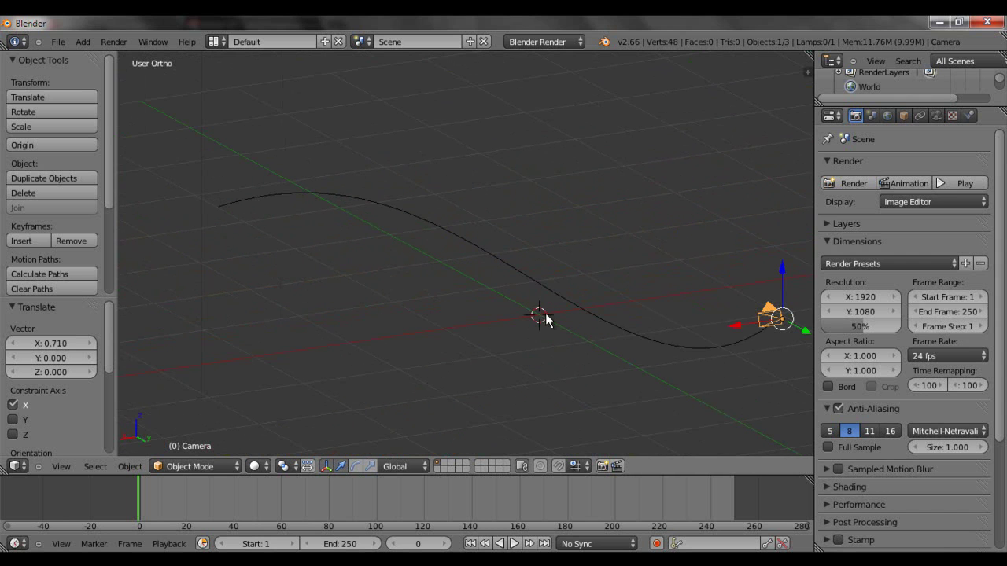
Parent the camera to the NURBS path with Follow Path
right_click(483, 249)
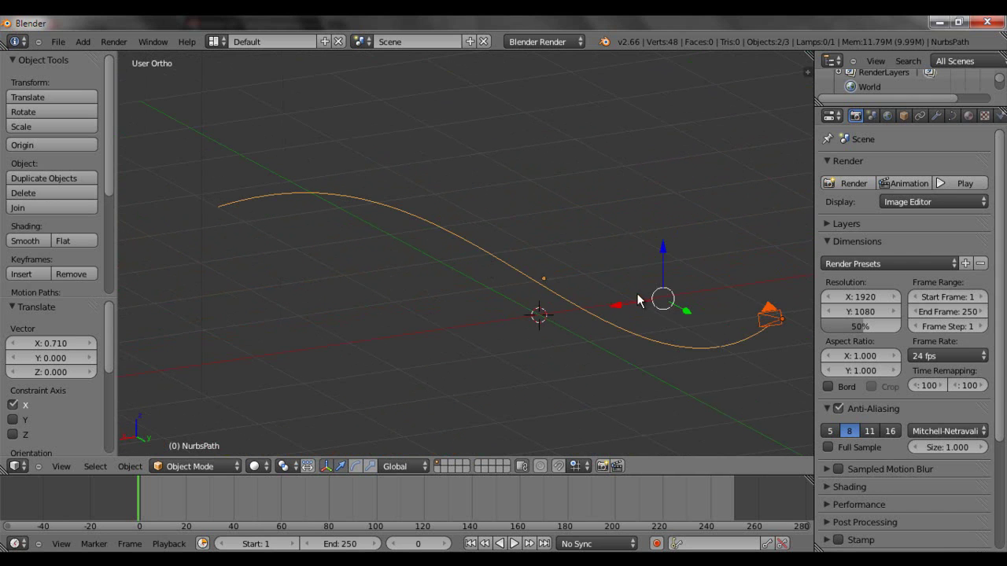
middle_drag(637, 305, 563, 306)
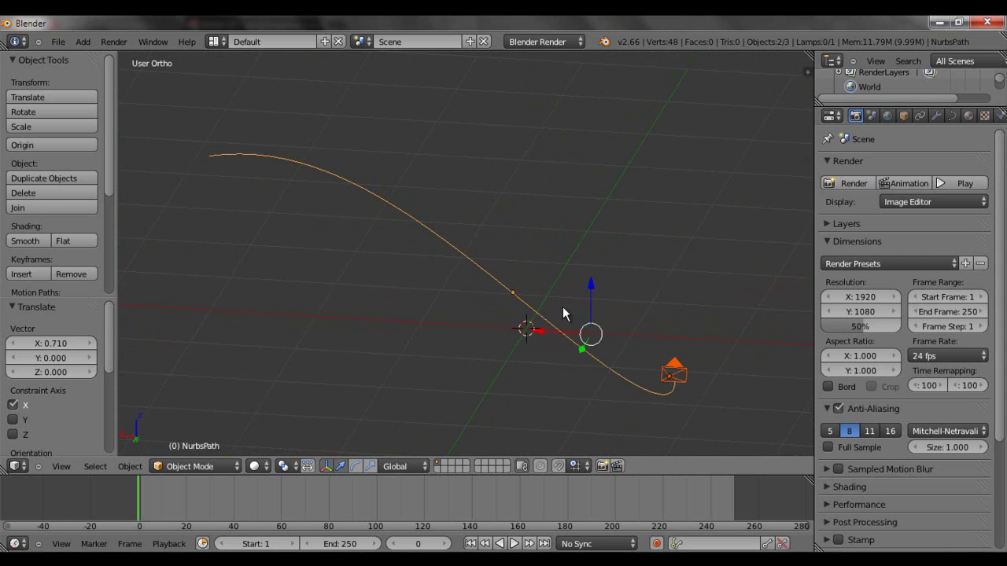
key(ctrl+p)
click(562, 306)
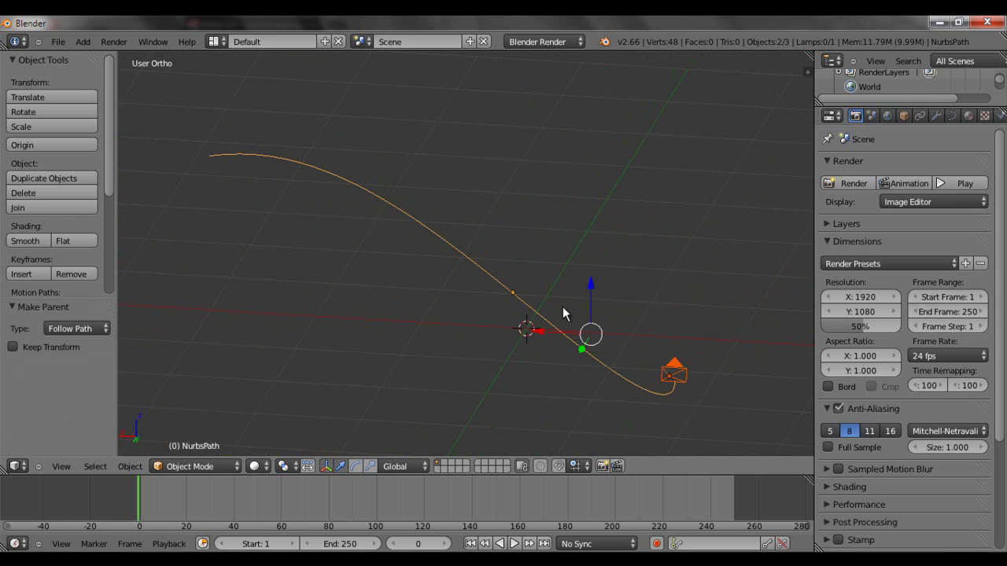
Play the camera animation, stop and rewind to frame 0, and orbit the scene
key(alt+a)
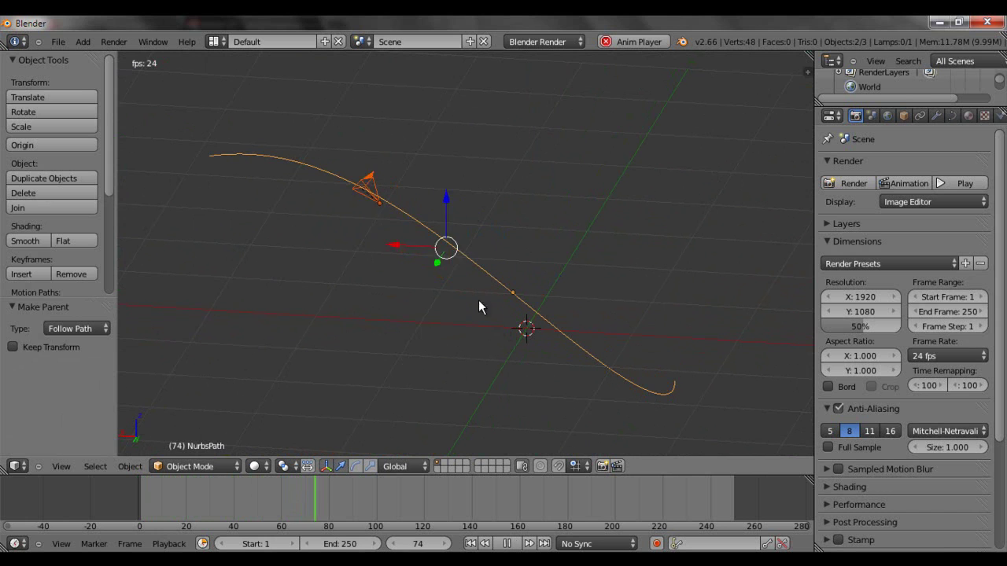
key(grave)
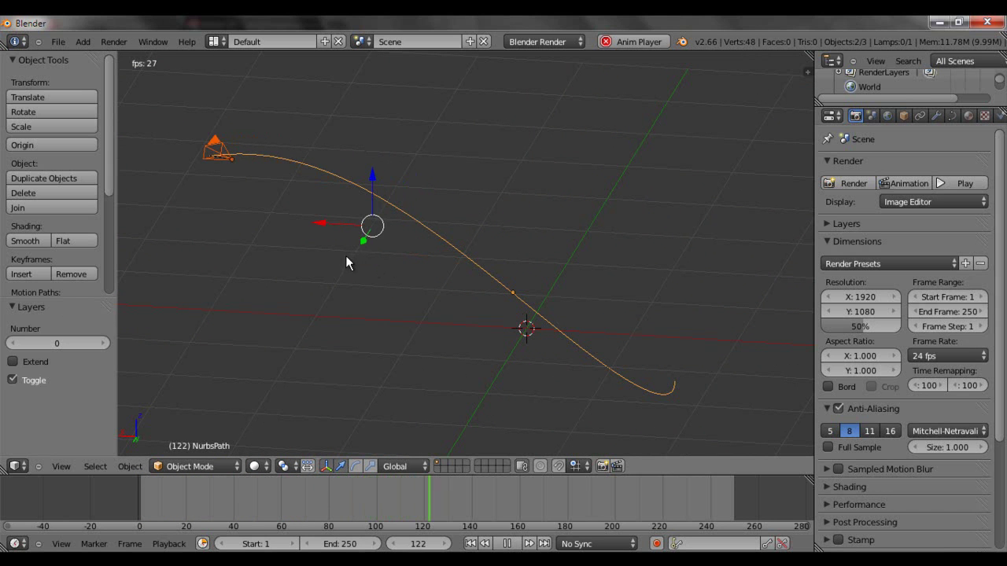
key(Escape)
middle_drag(329, 250, 542, 272)
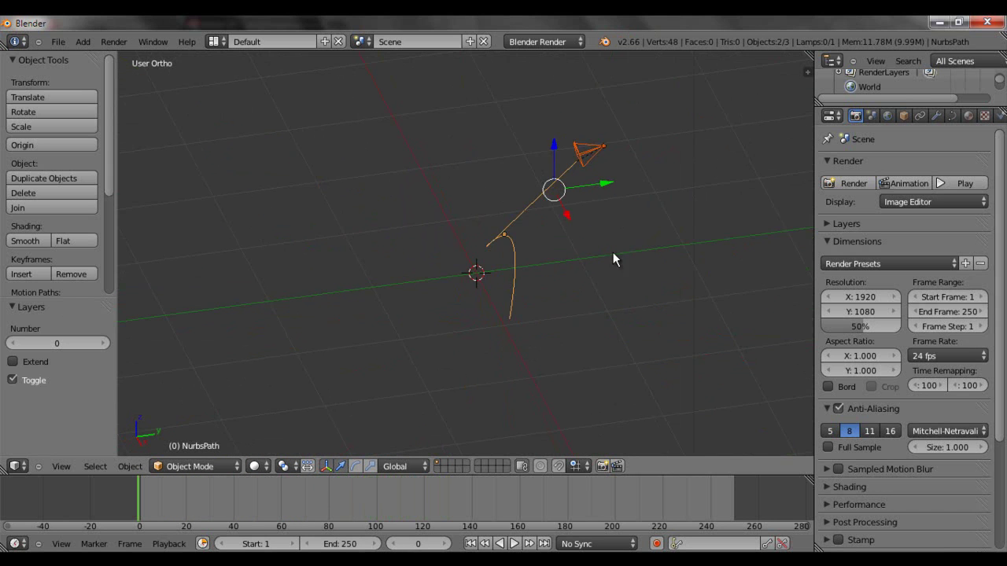
middle_drag(613, 254, 593, 266)
middle_drag(531, 311, 493, 290)
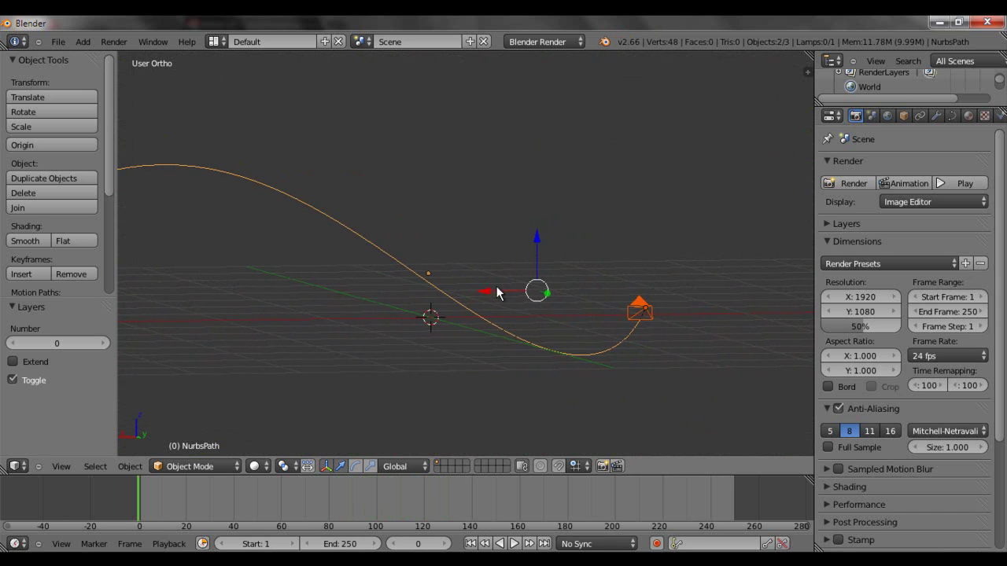
Add a cube and scale it down to 0.1
key(shift+a)
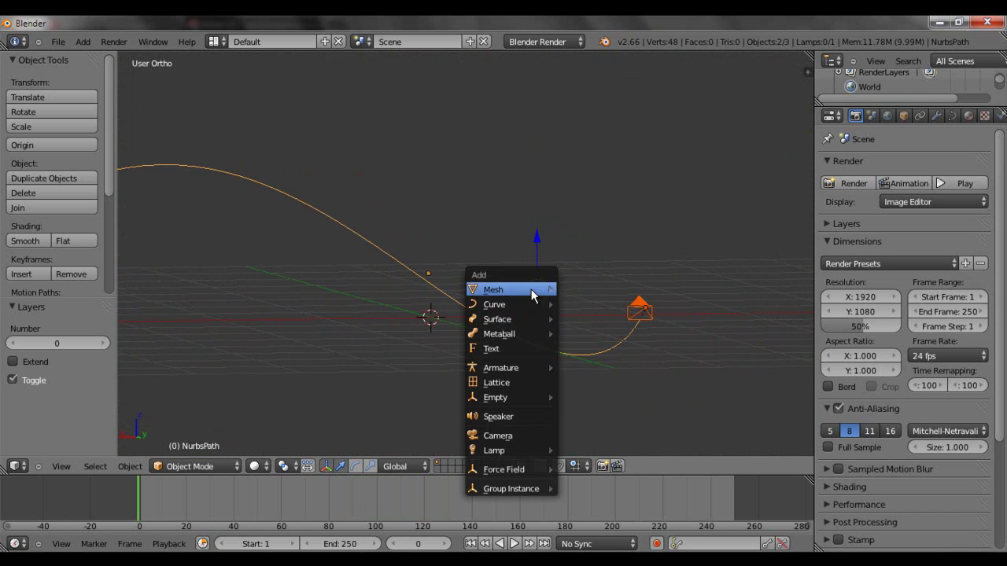
click(582, 304)
key(s)
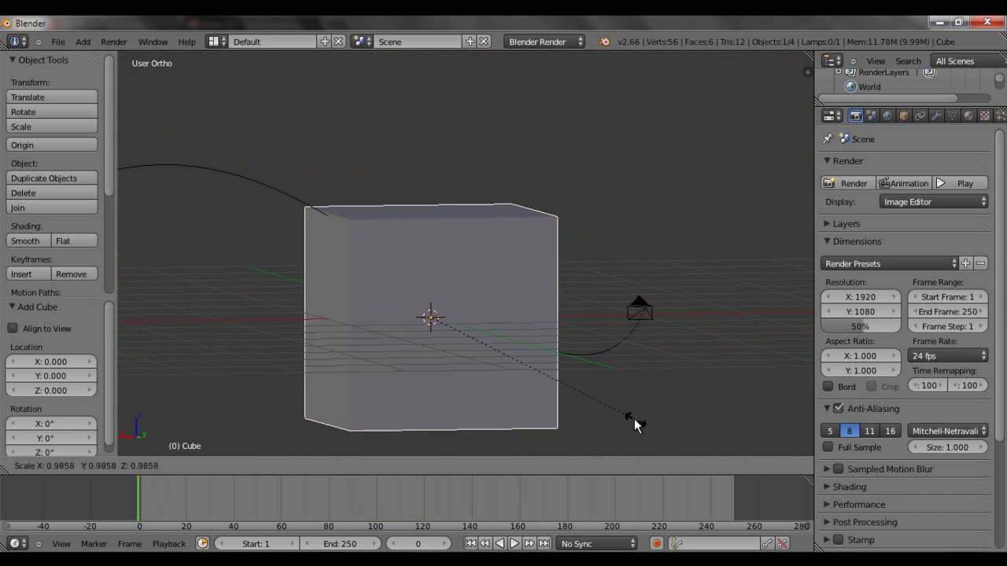
text(0.1)
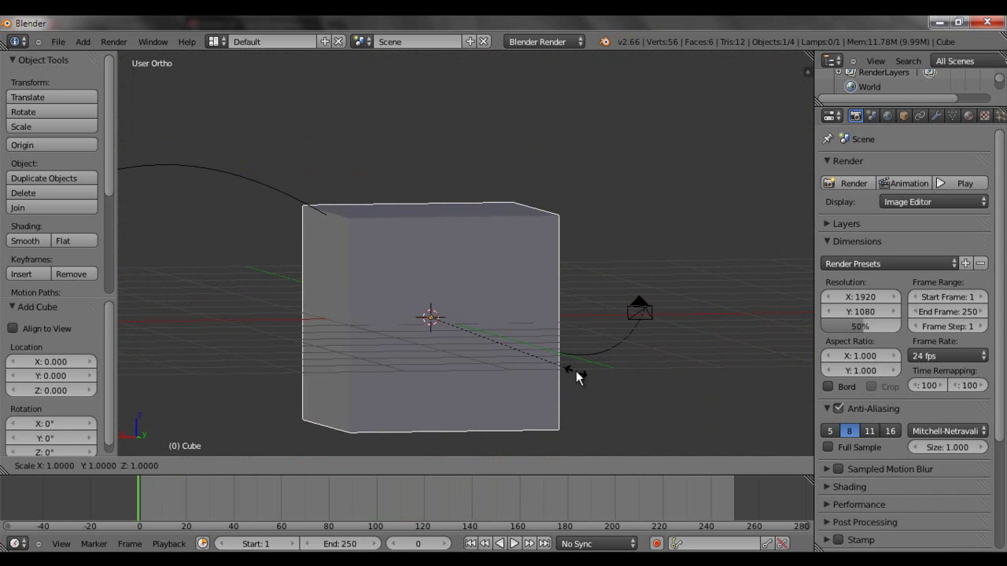
key(Return)
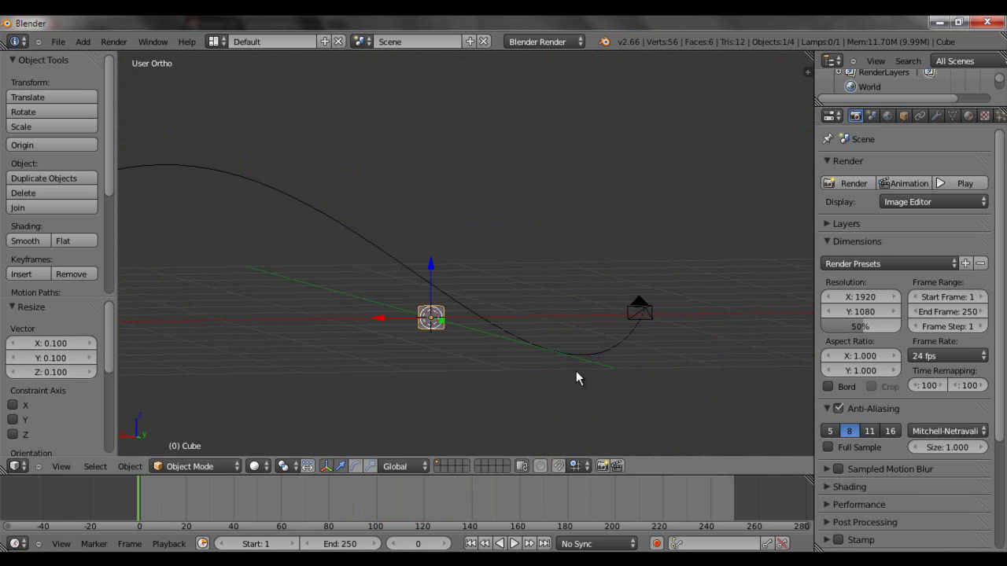
middle_drag(576, 370, 643, 424)
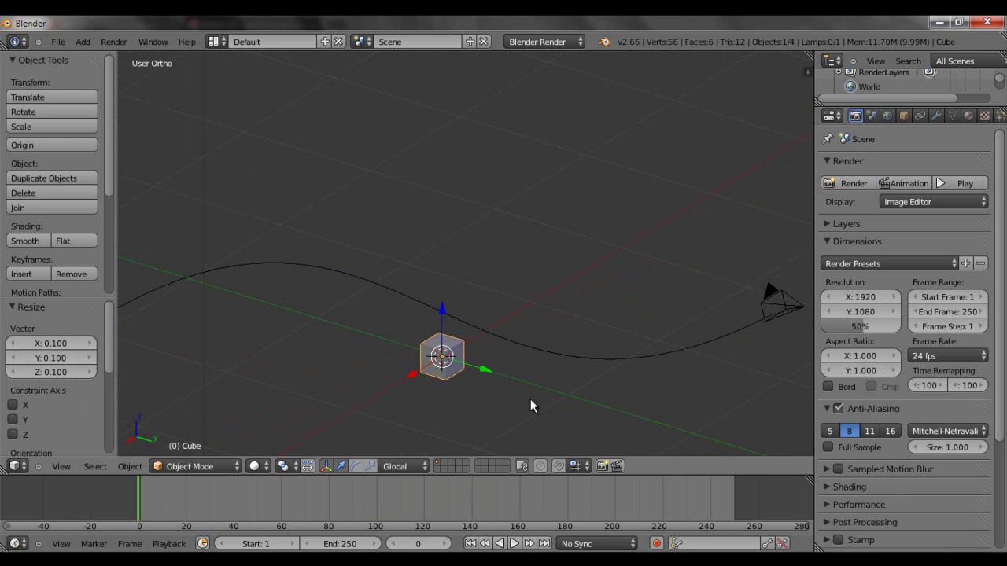
Move the small cube along Y and then along X
key(g)
key(y)
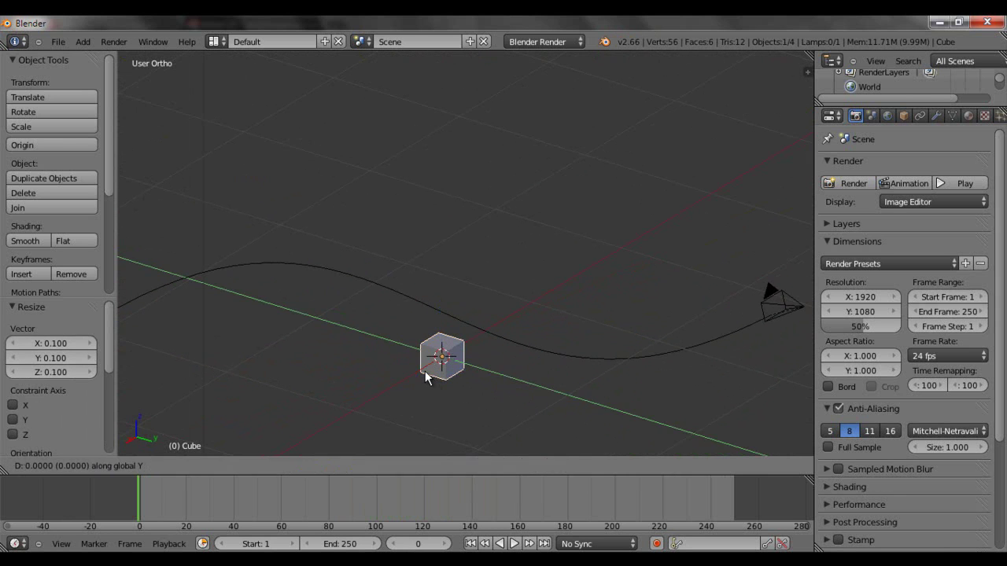
click(665, 389)
key(g)
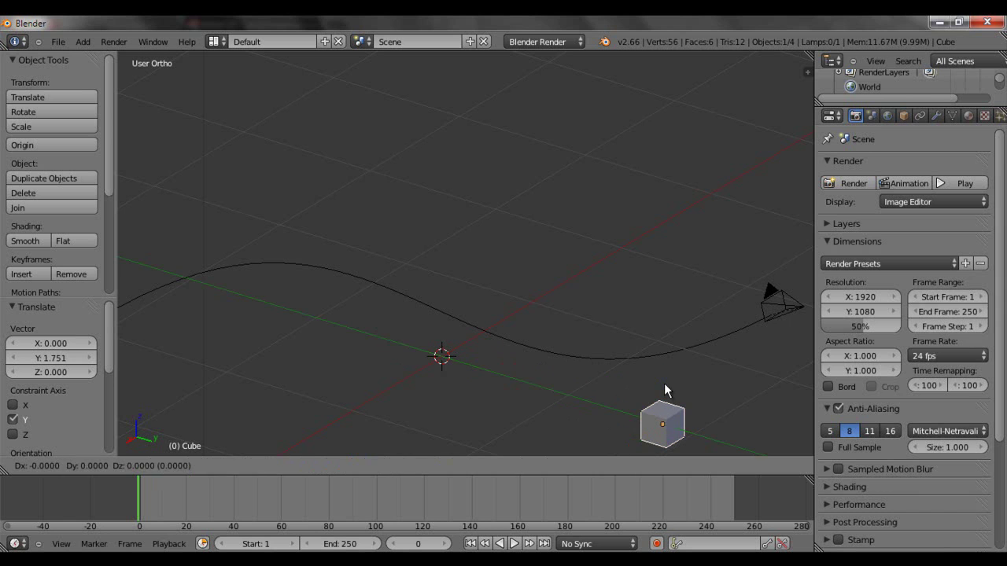
key(x)
click(751, 300)
In Top view, move the cube along Y beside the camera
key(KP_7)
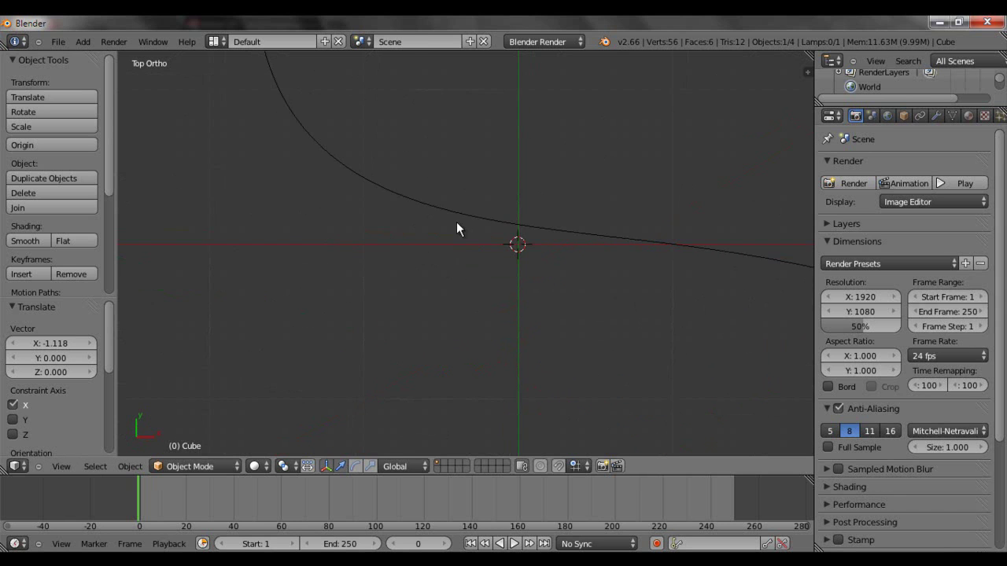
shift+middle_drag(456, 222, 612, 420)
scroll(544, 246, down, 2)
key(g)
key(y)
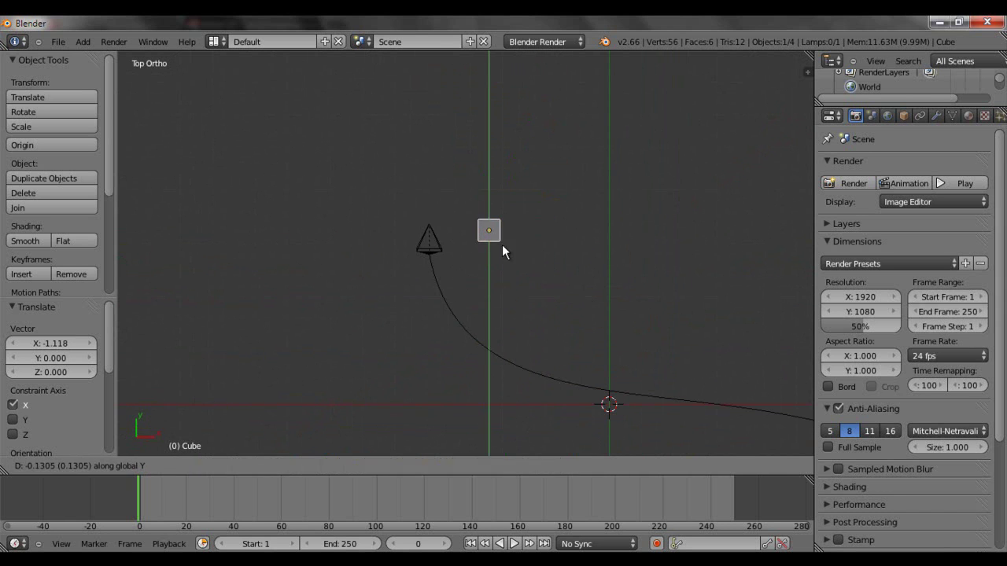
click(501, 289)
Hide and restore the cube, then shift it left along X
key(h)
key(x)
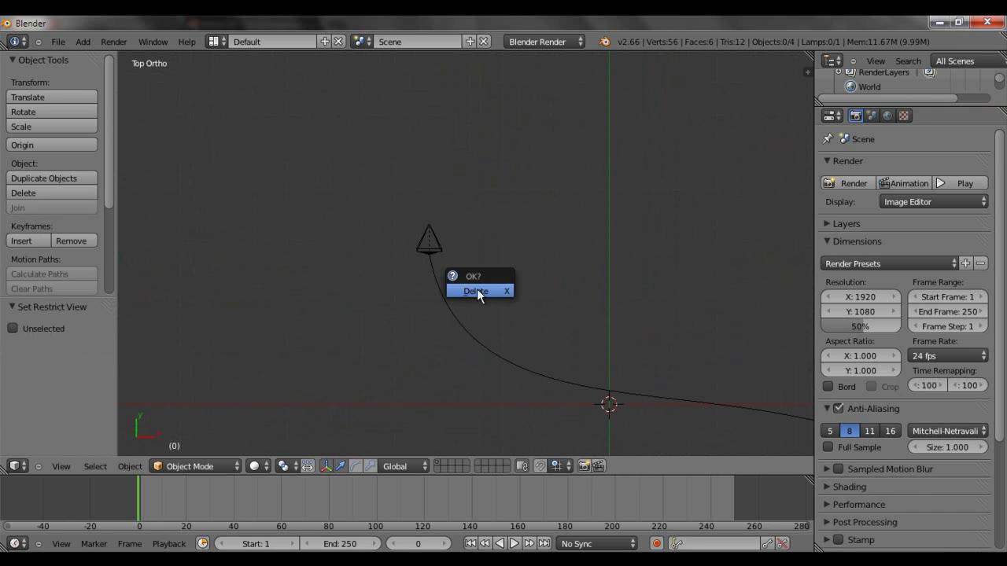
click(477, 291)
key(grave)
scroll(528, 293, down, 6)
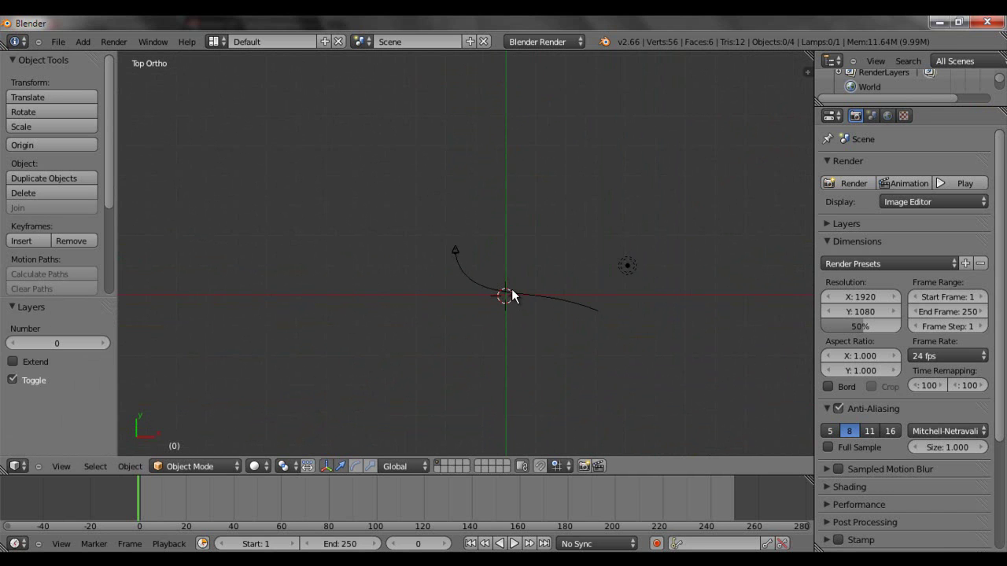
key(alt+h)
scroll(506, 271, up, 9)
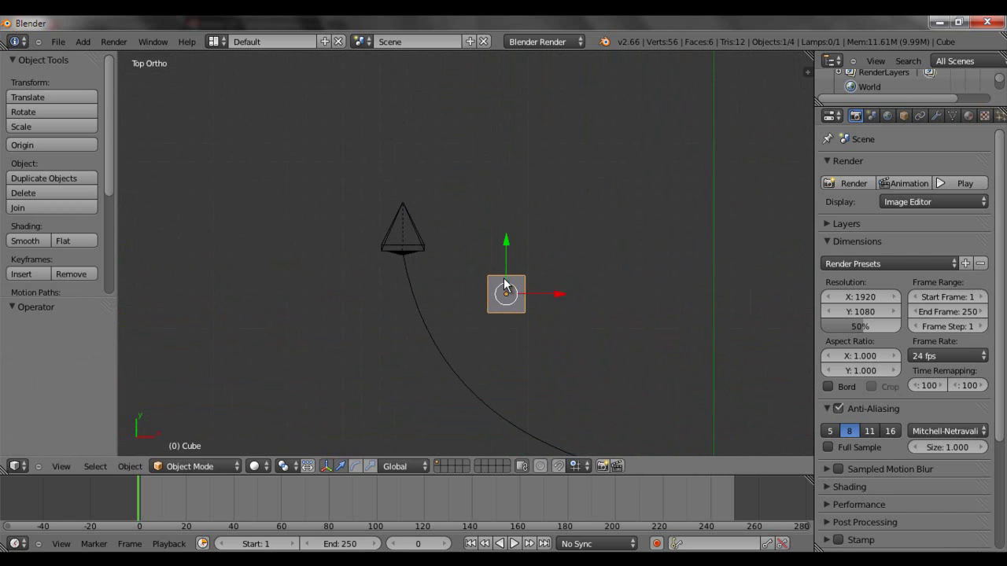
key(g)
key(x)
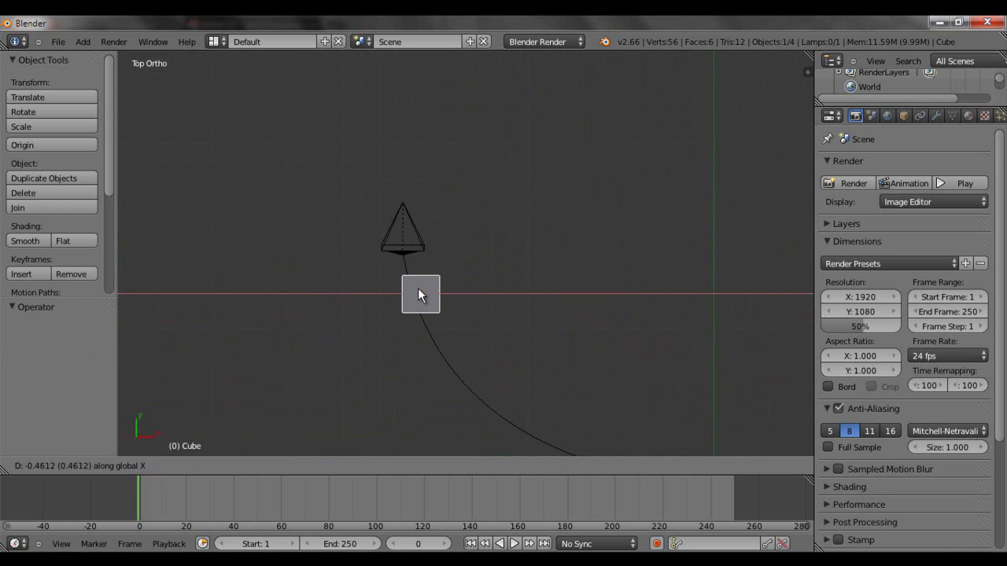
click(413, 287)
Scale the cube by 0.443 and reposition it under the camera in Front view
middle_drag(500, 356, 261, 244)
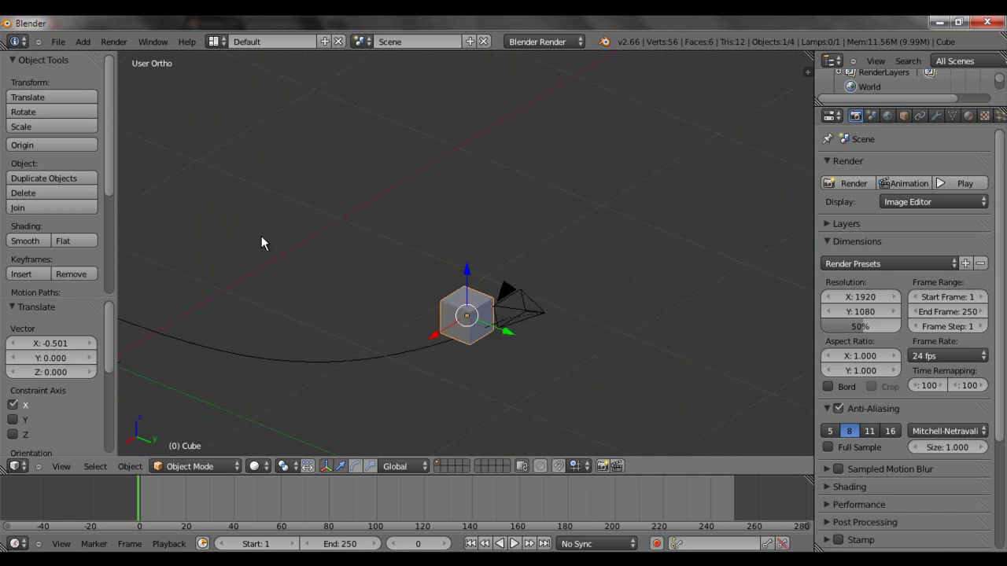
key(s)
click(499, 344)
key(KP_8)
key(KP_8)
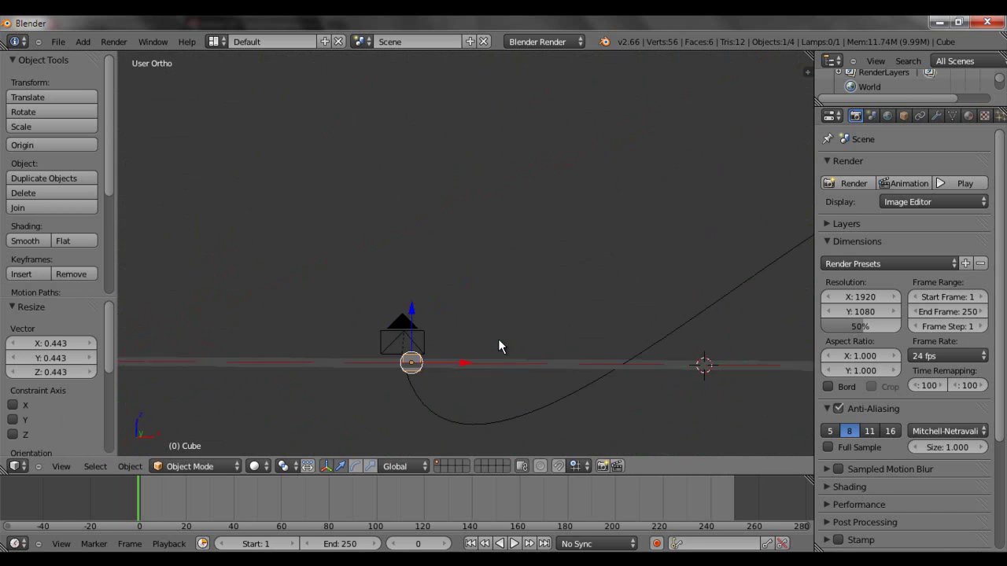
key(KP_1)
scroll(430, 338, up, 2)
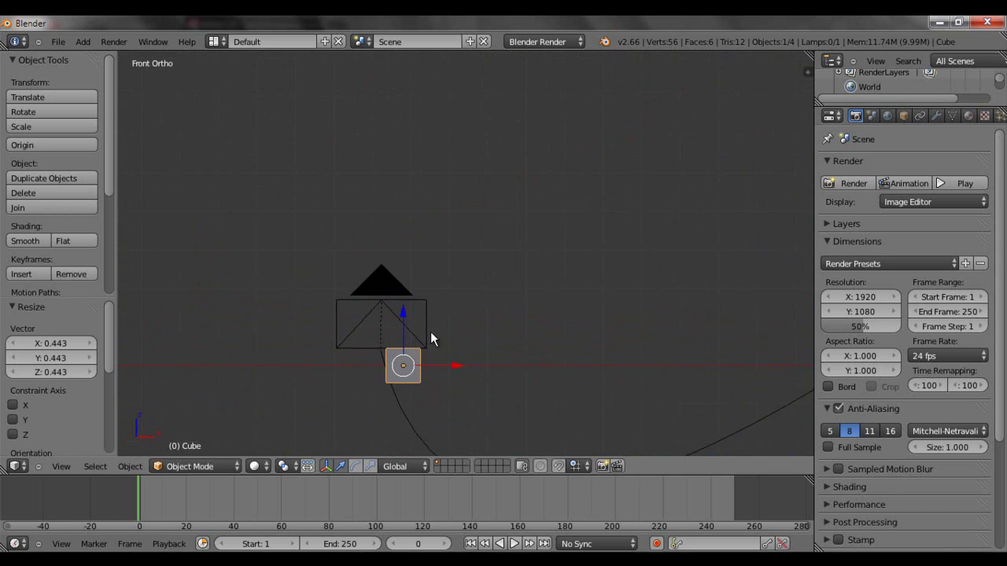
shift+middle_drag(504, 355, 499, 322)
key(g)
click(479, 325)
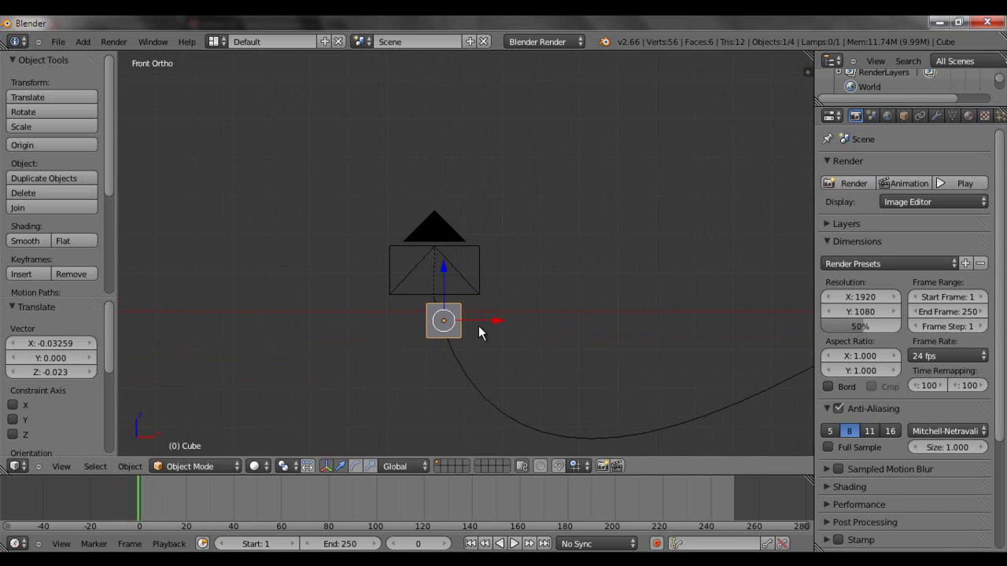
Position the cube on the path in Right view and look through the camera
key(KP_6)
key(KP_6)
key(KP_6)
key(KP_6)
key(KP_6)
key(KP_6)
key(KP_3)
key(g)
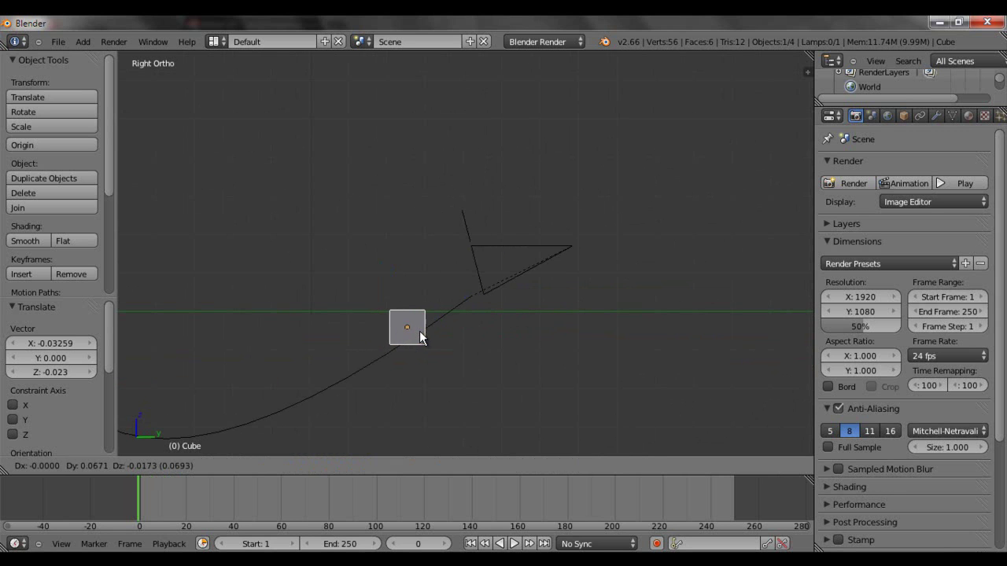
click(431, 330)
middle_drag(432, 331, 507, 346)
key(KP_5)
key(KP_0)
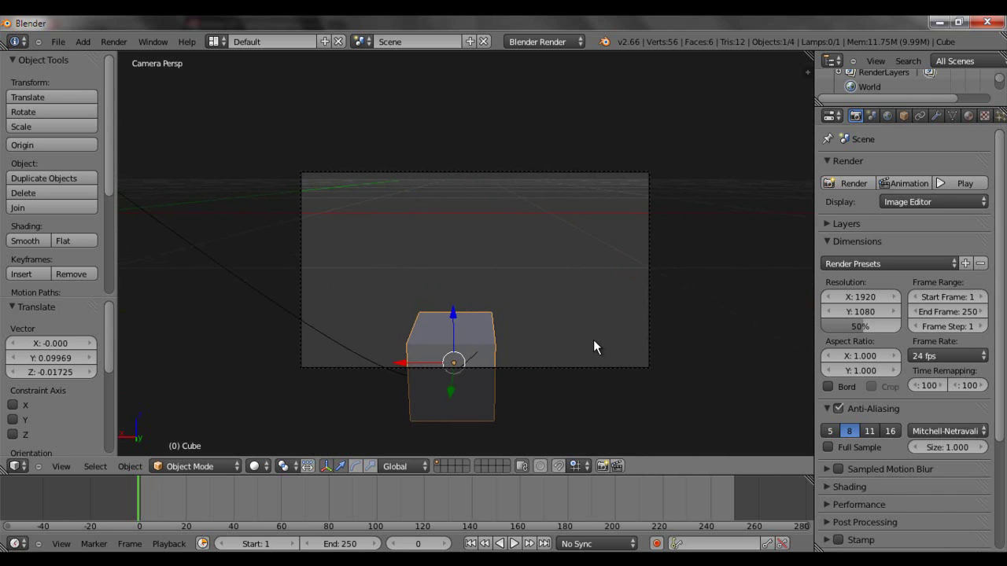
Select the camera and lower it slightly along Z to frame the cube
shift+middle_drag(594, 341, 489, 256)
key(KP_5)
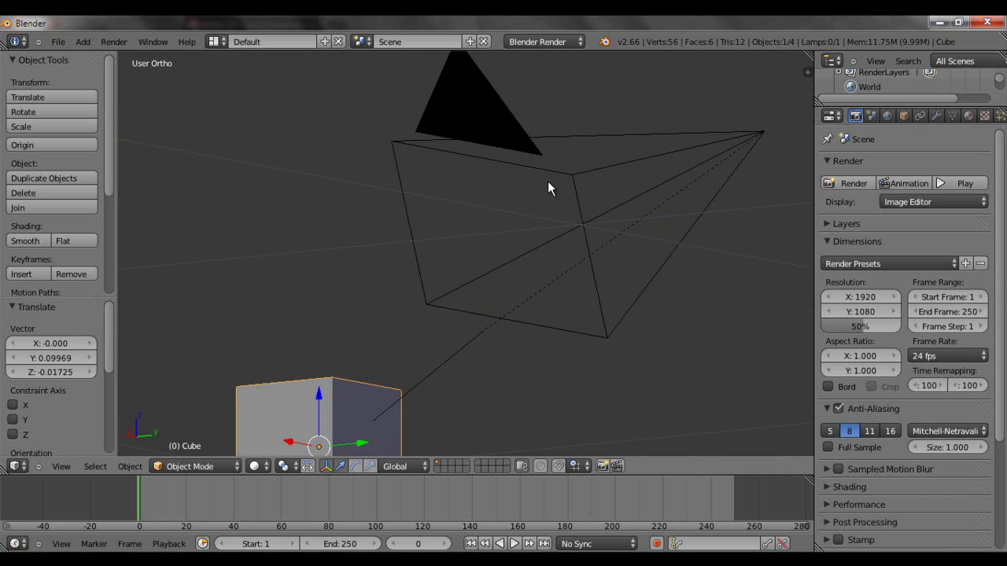
right_click(552, 174)
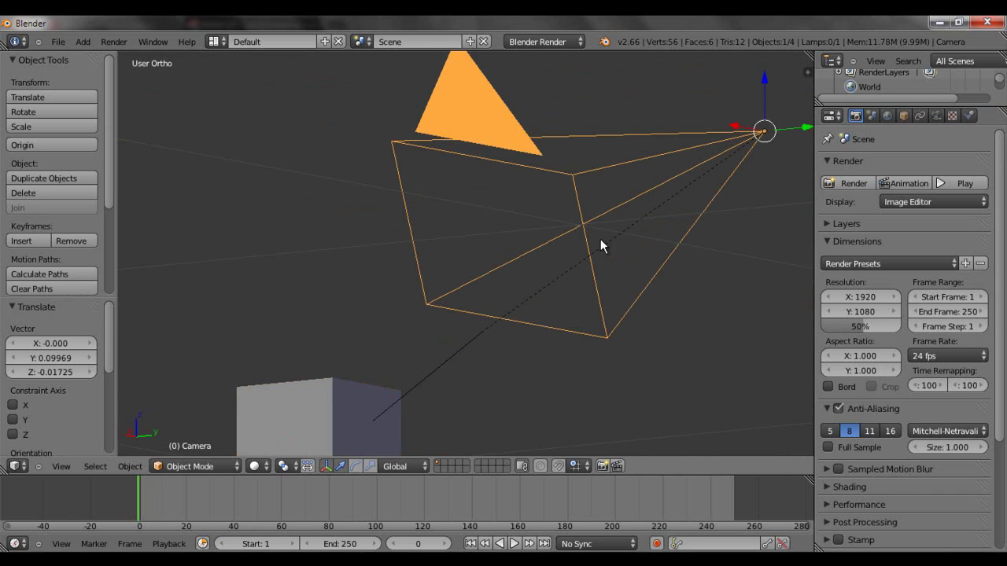
key(KP_0)
shift+middle_drag(545, 279, 506, 257)
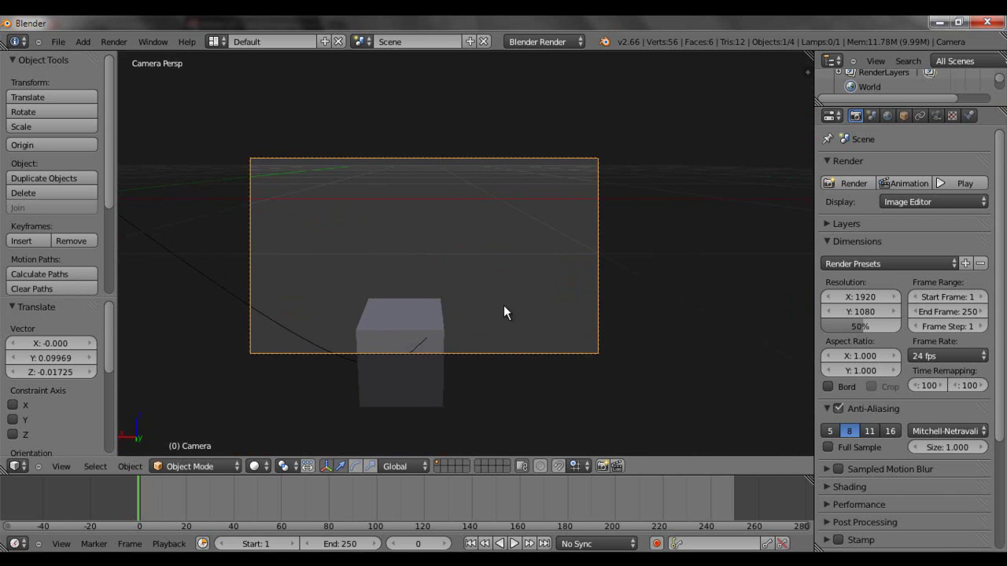
key(g)
key(z)
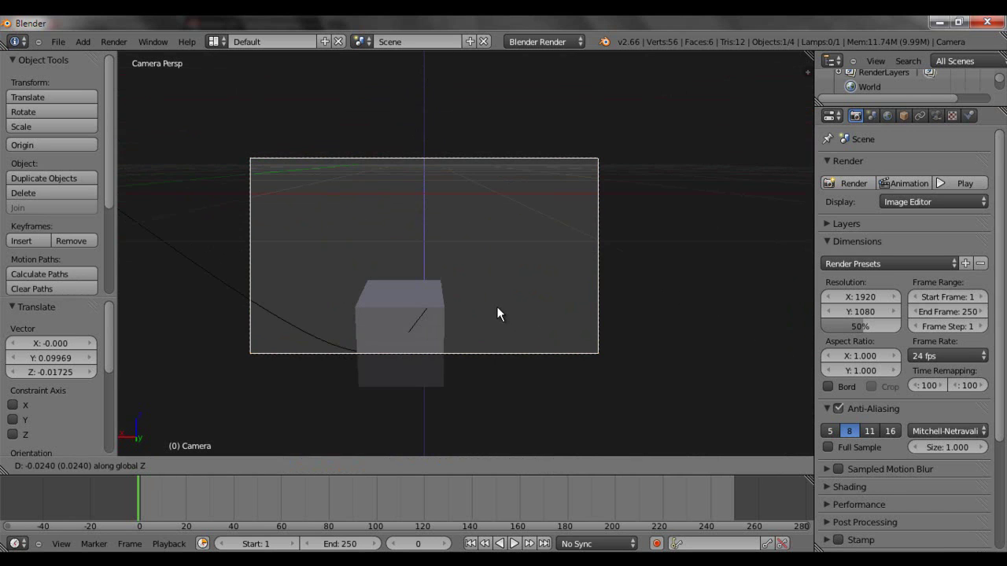
click(497, 308)
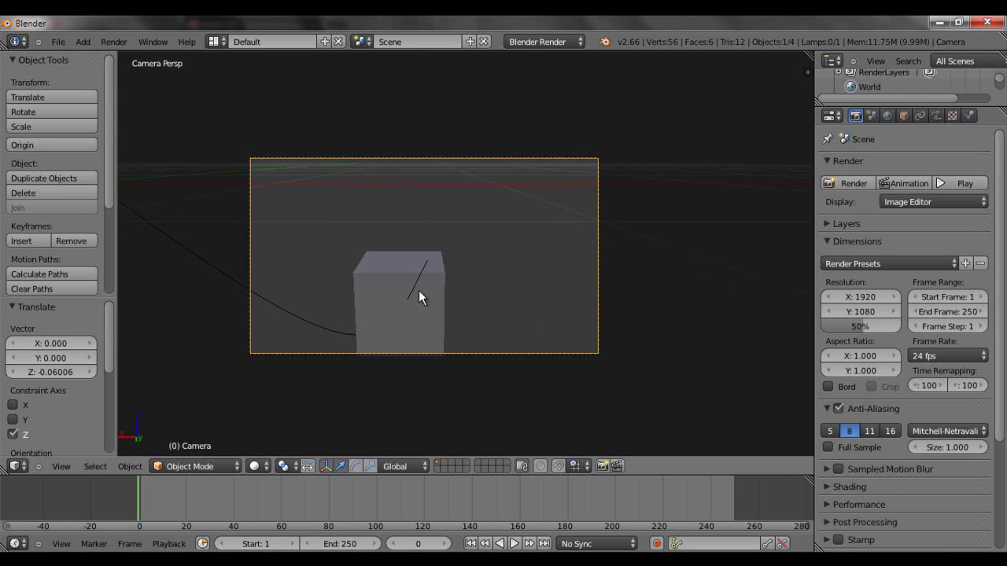
Play the animation with the camera travelling along the path
middle_drag(418, 290, 654, 273)
scroll(542, 322, down, 4)
key(alt+a)
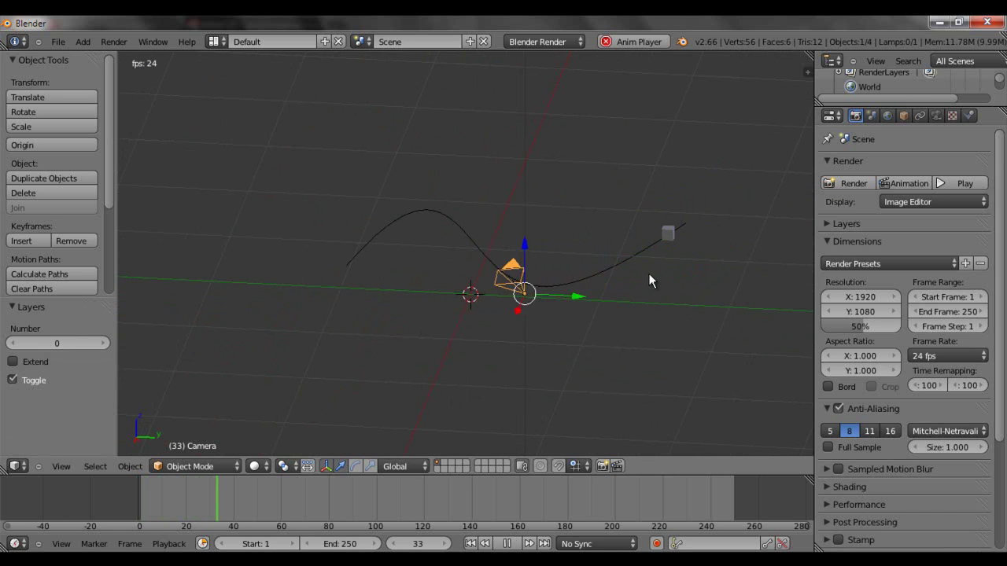
Parent the camera-carrying small cube to the NurbsPath using Follow Path
key(Escape)
scroll(721, 200, up, 3)
middle_drag(676, 263, 533, 269)
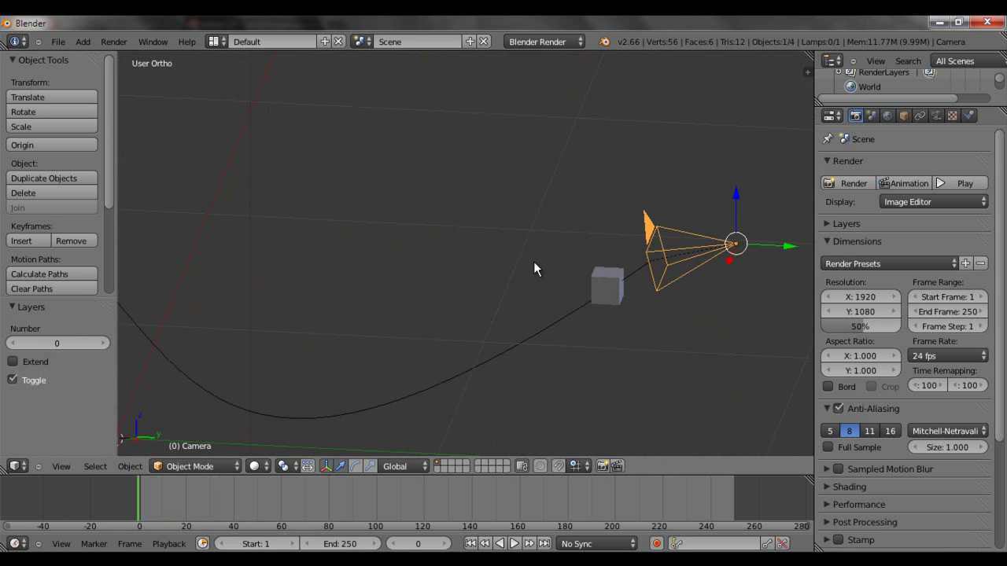
shift+right_click(575, 309)
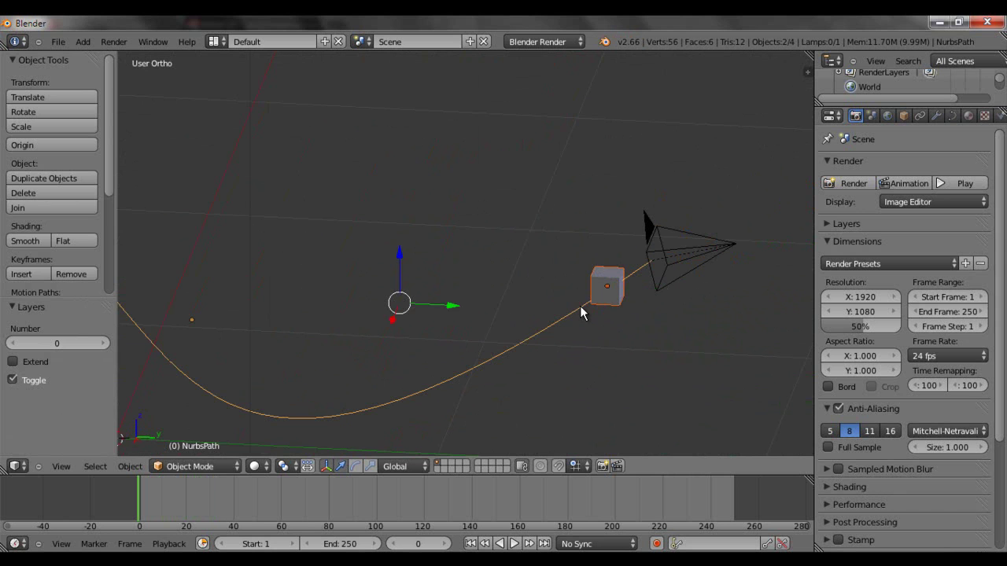
key(ctrl+p)
click(580, 307)
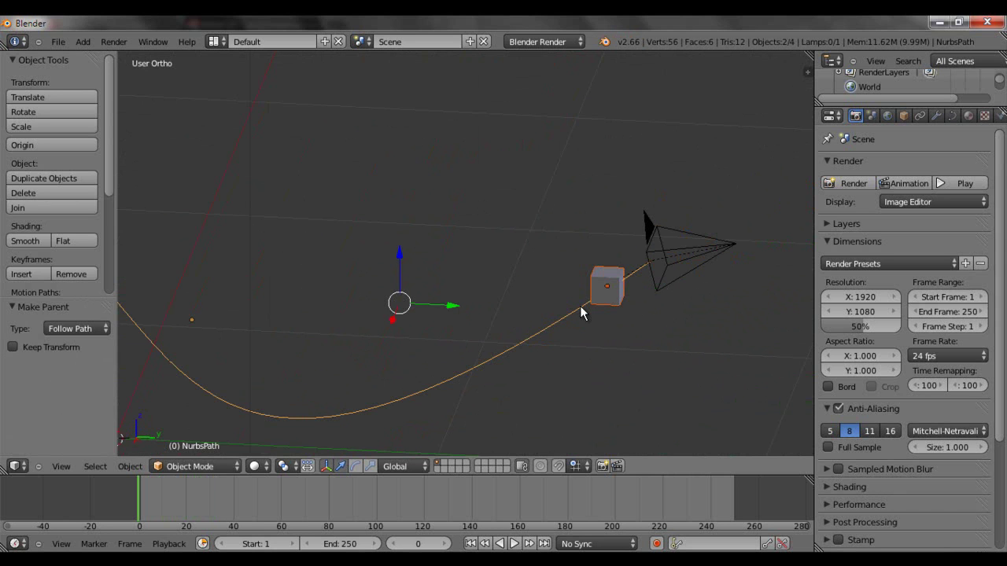
Preview the animation in the viewport and through the camera, then rewind to frame 0
key(alt+a)
middle_drag(580, 305, 404, 297)
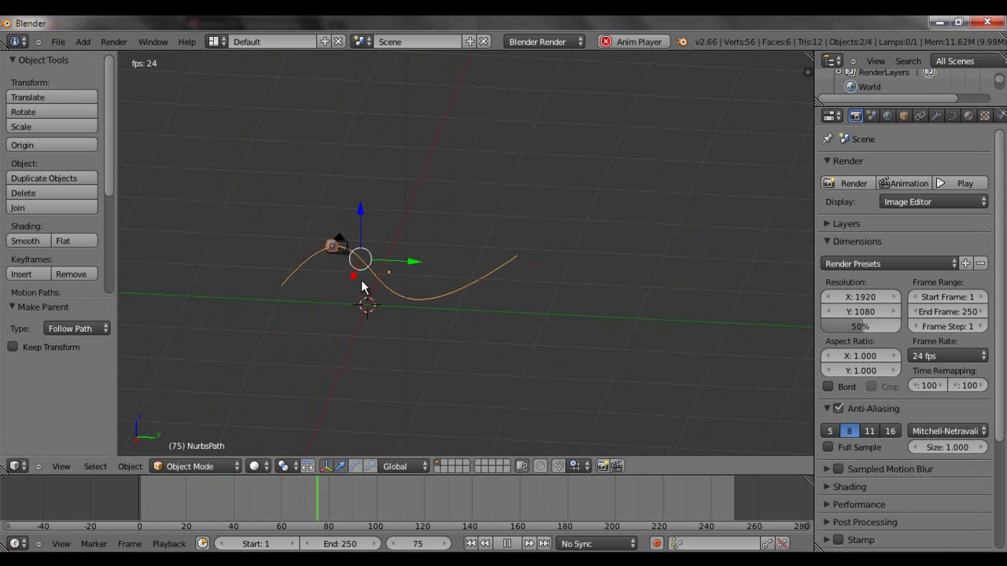
key(Escape)
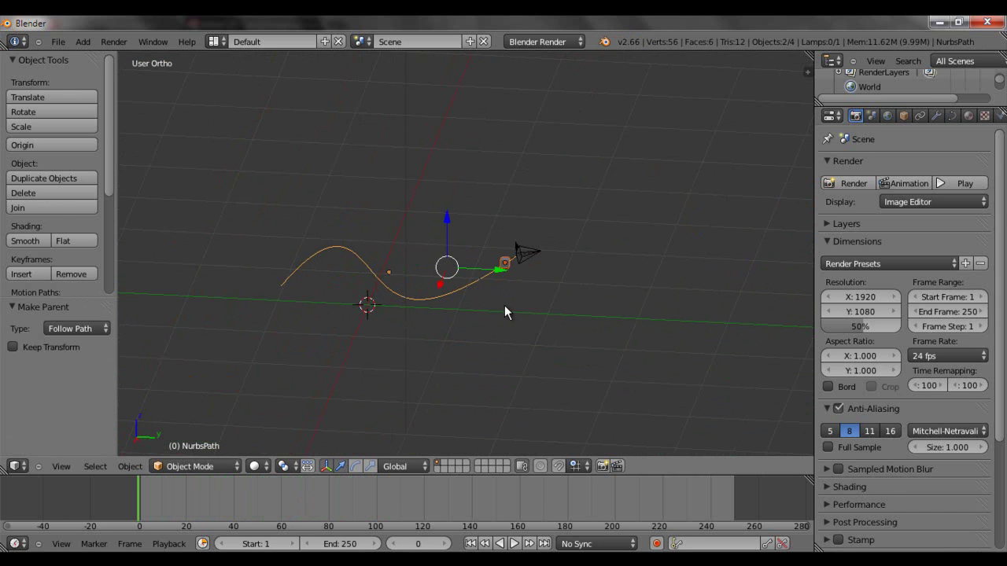
mouse_move(505, 312)
middle_down()
mouse_move(449, 303)
mouse_move(506, 298)
middle_up()
scroll(507, 298, up, 2)
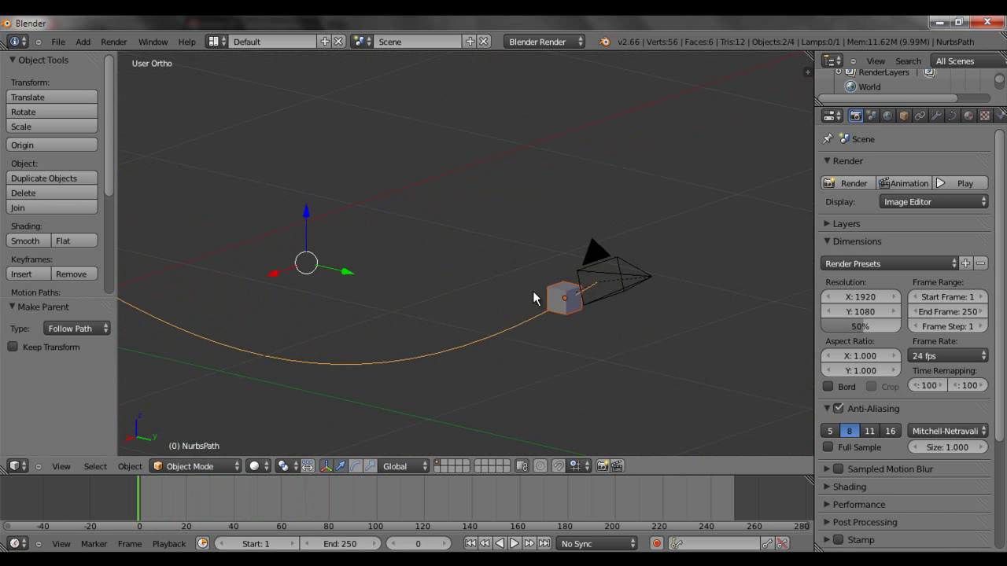
key(KP_0)
key(alt+a)
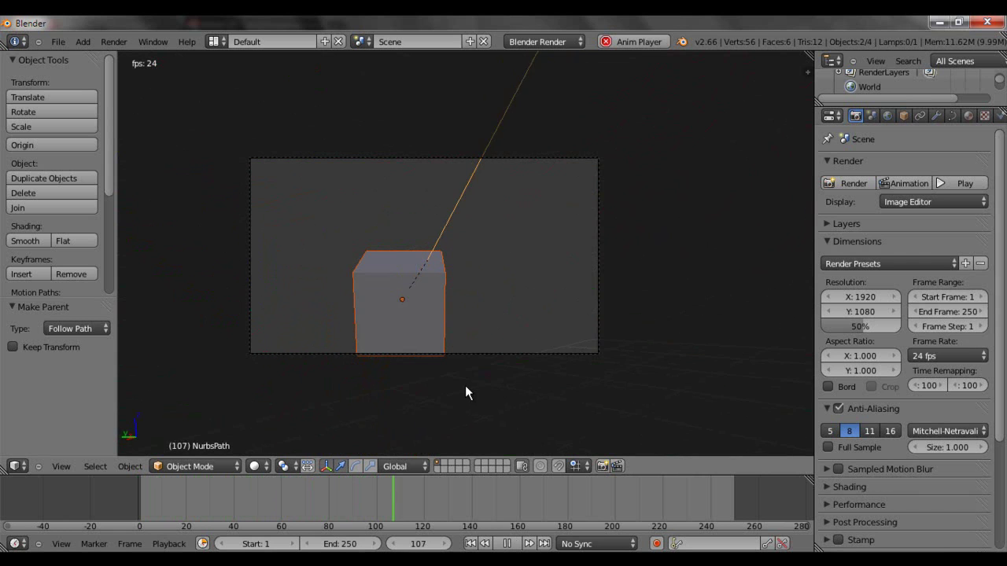
key(Escape)
key(KP_0)
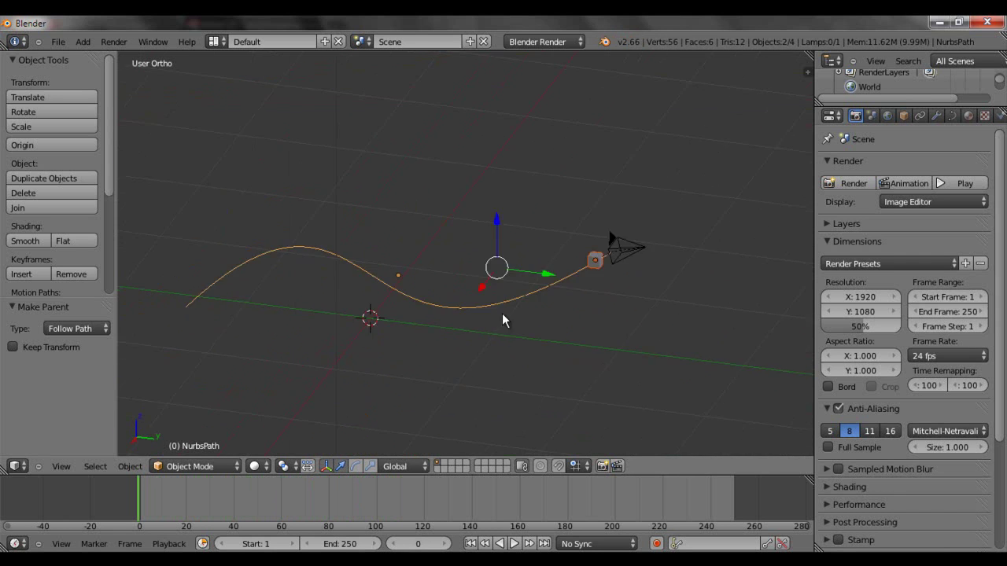
Add a new cube scaled to 0.388 and place it beside the path from the top view
key(shift+a)
mouse_move(519, 332)
click(566, 347)
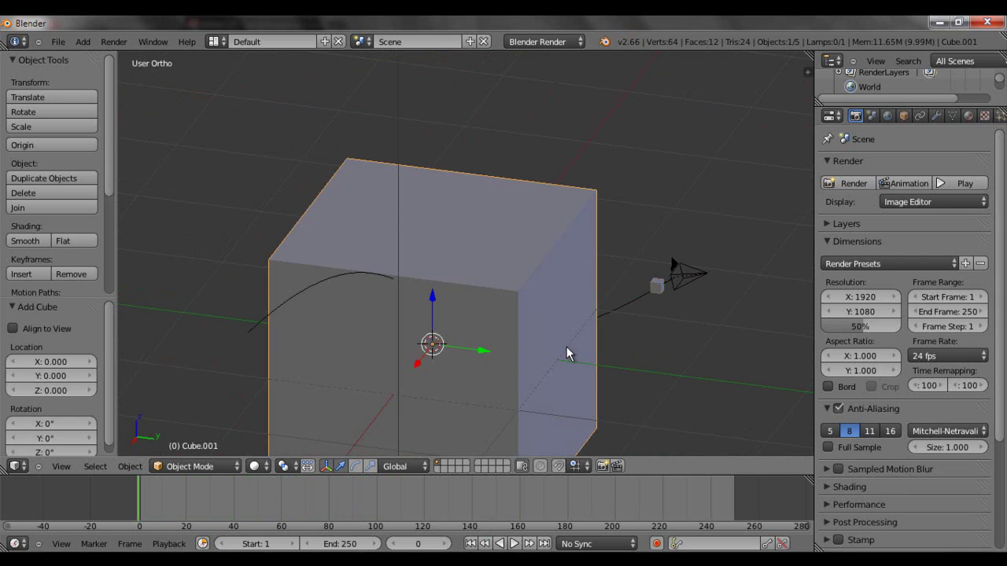
key(s)
click(495, 345)
key(KP_7)
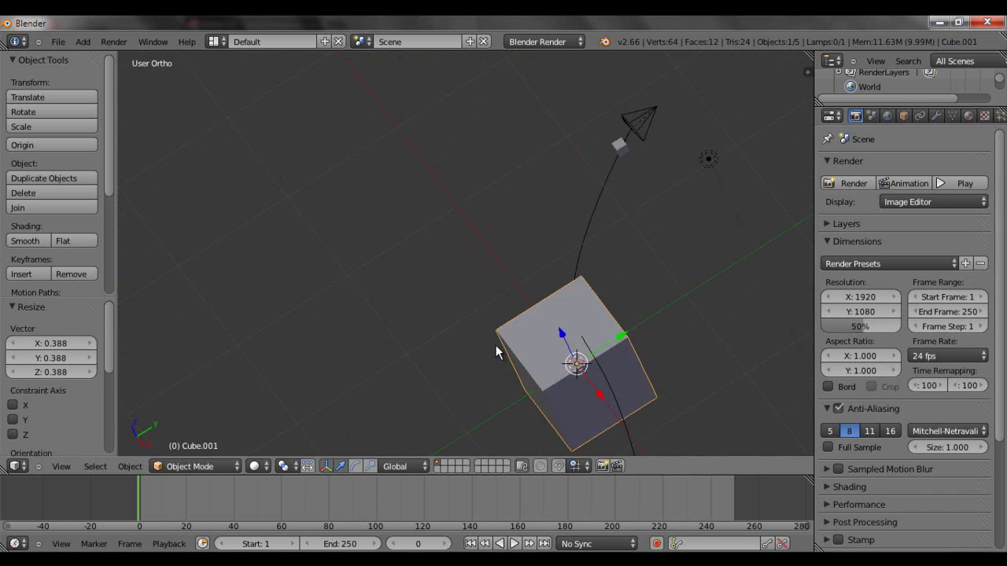
shift+middle_drag(636, 226, 640, 287)
key(g)
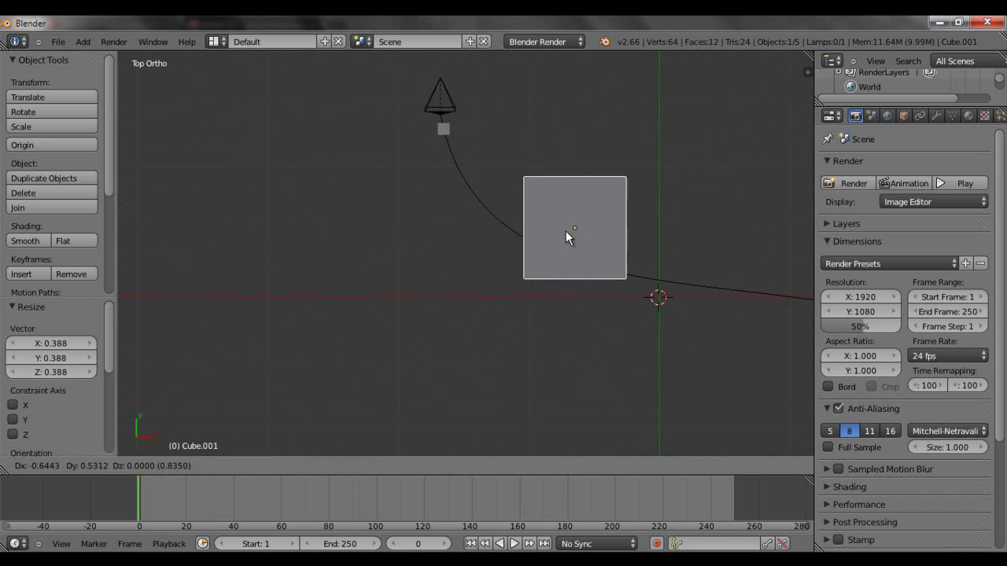
click(563, 184)
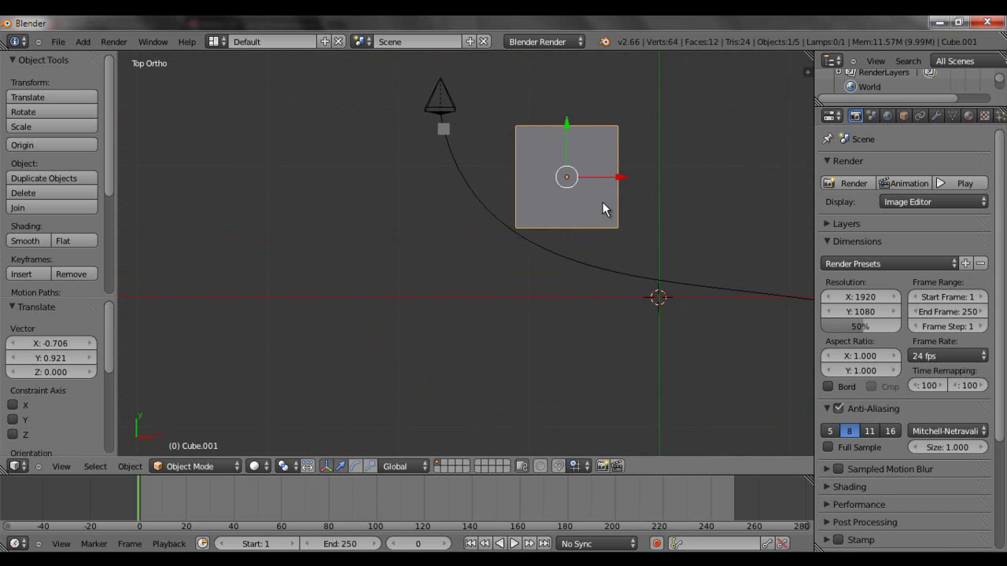
Duplicate the small cube and place the copy below the path
shift+middle_drag(603, 207, 444, 210)
scroll(444, 205, down, 3)
shift+middle_drag(506, 210, 450, 194)
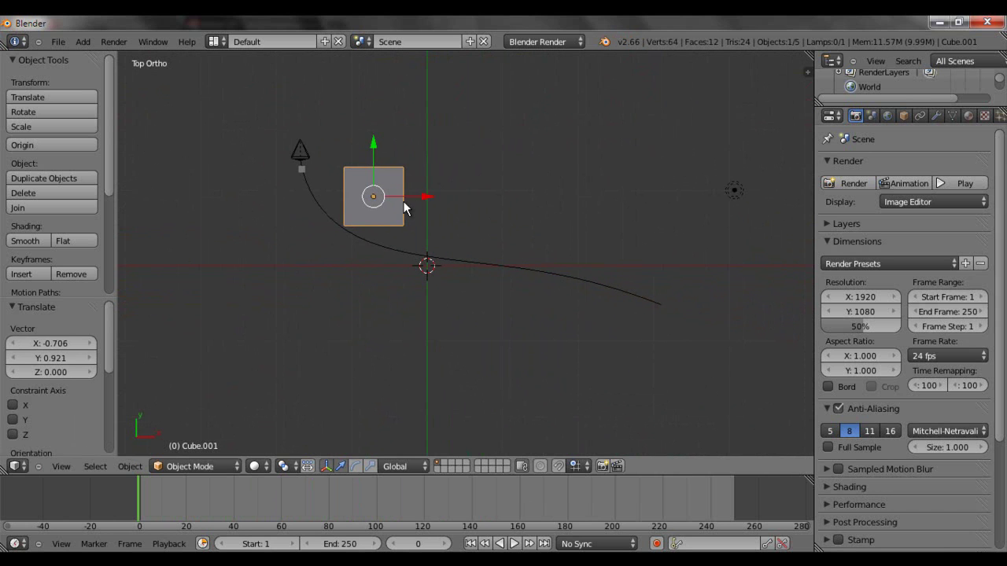
key(shift+d)
click(555, 316)
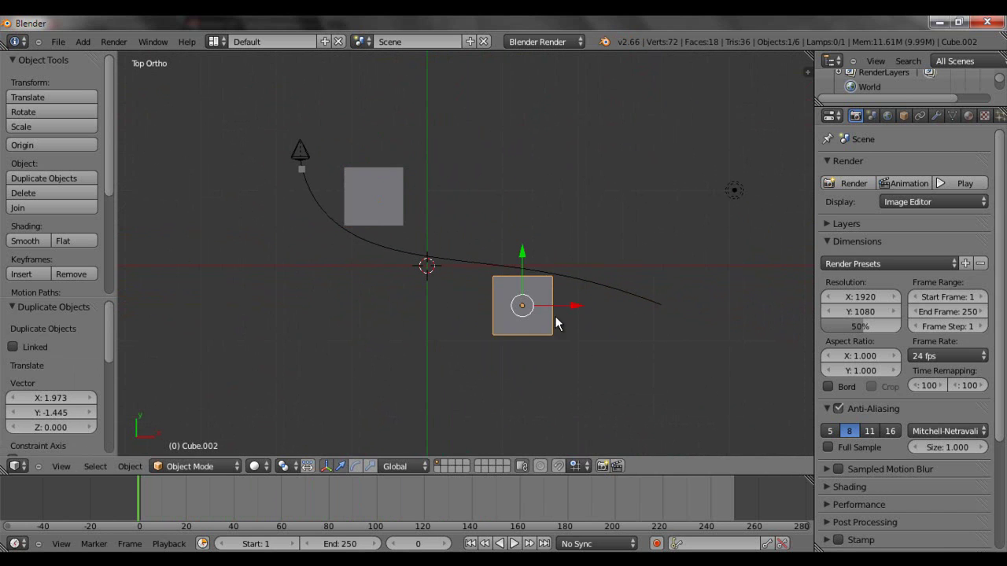
In side view, raise Cube.001 slightly and lift Cube.002 above the path
key(KP_3)
shift+middle_drag(520, 292, 528, 280)
right_click(529, 263)
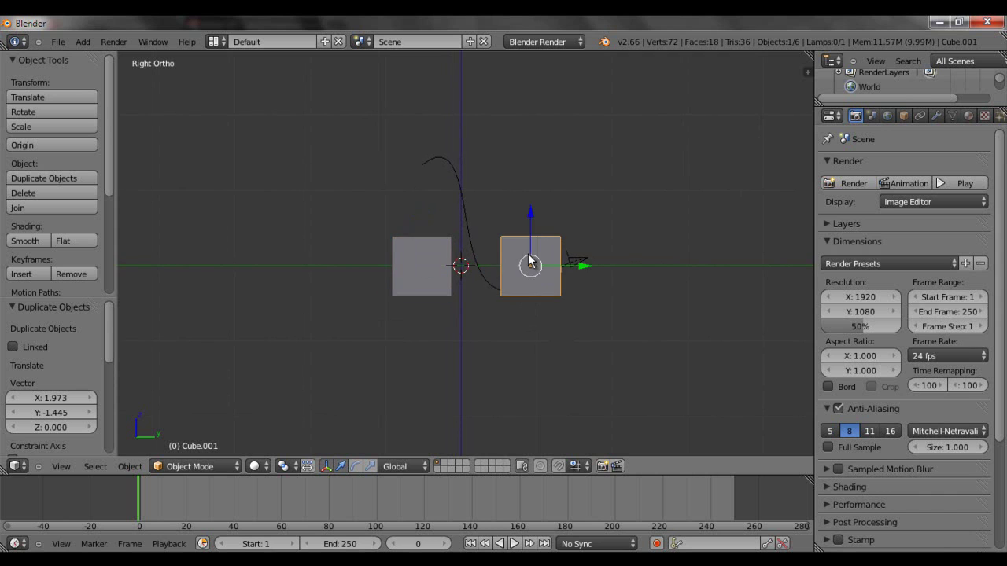
key(g)
click(512, 228)
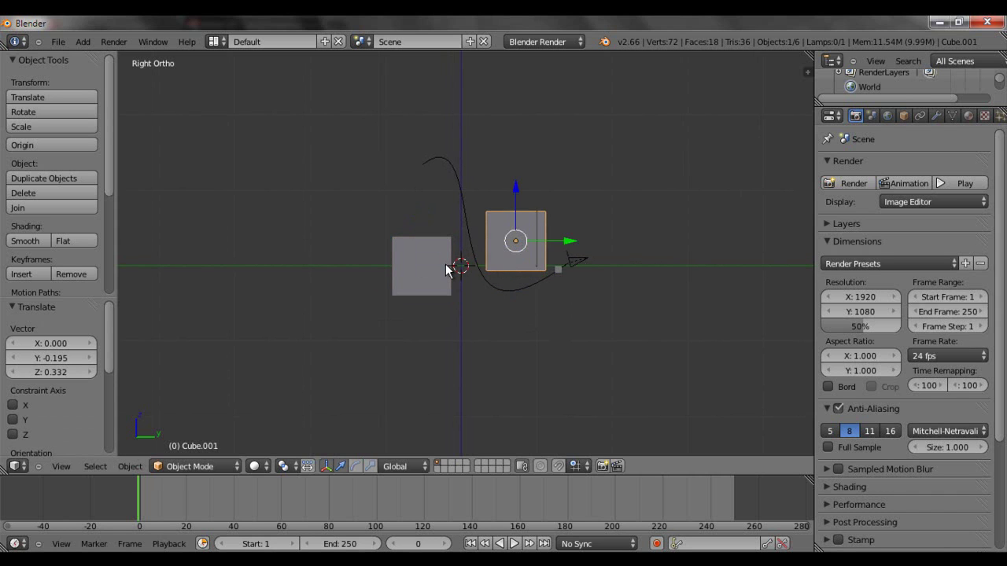
right_click(443, 266)
key(g)
click(445, 203)
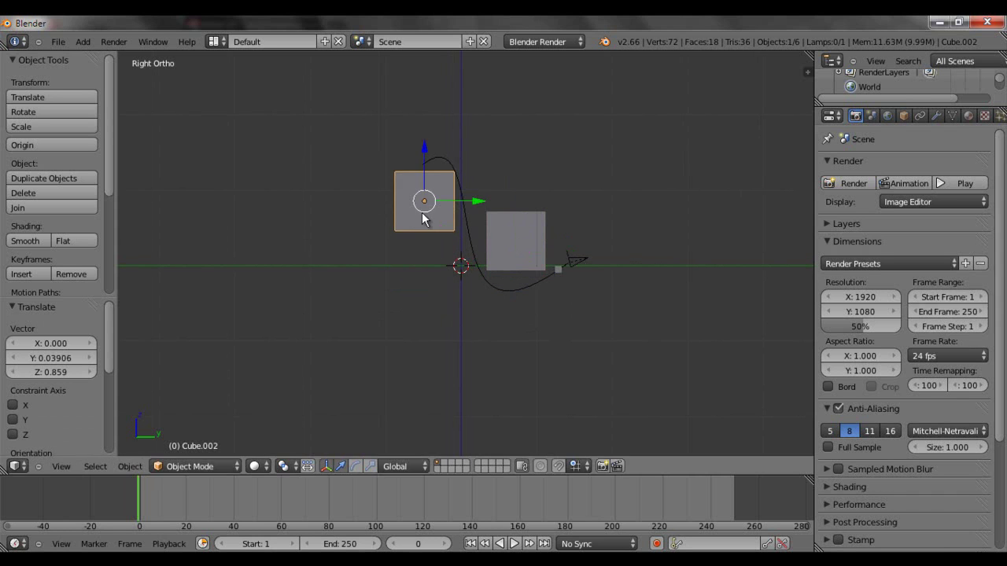
Fine-tune Cube.002 from top, side and front views, onto the far part of the S-curve
middle_drag(422, 212, 522, 249)
key(KP_7)
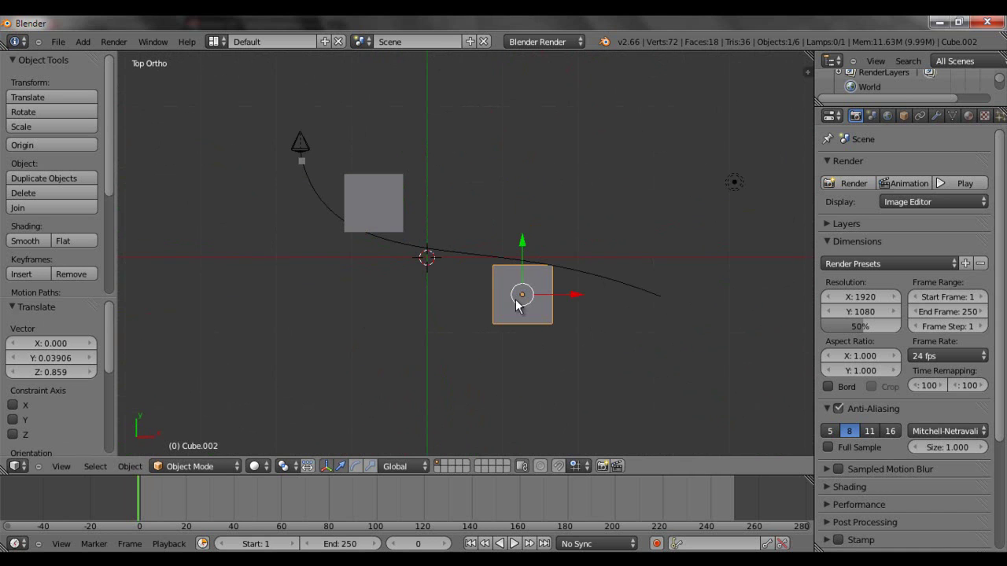
key(g)
click(568, 279)
key(KP_3)
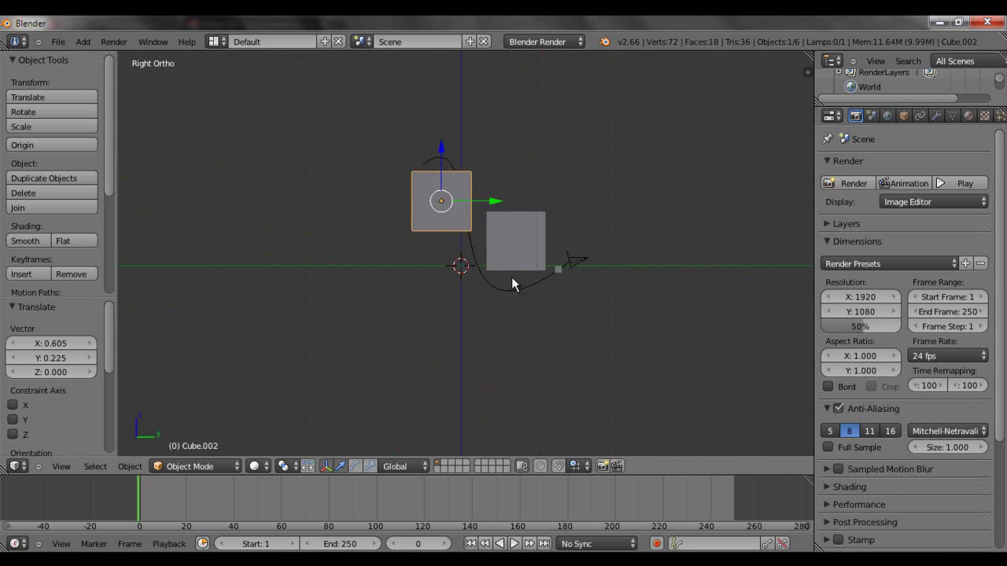
key(g)
click(440, 215)
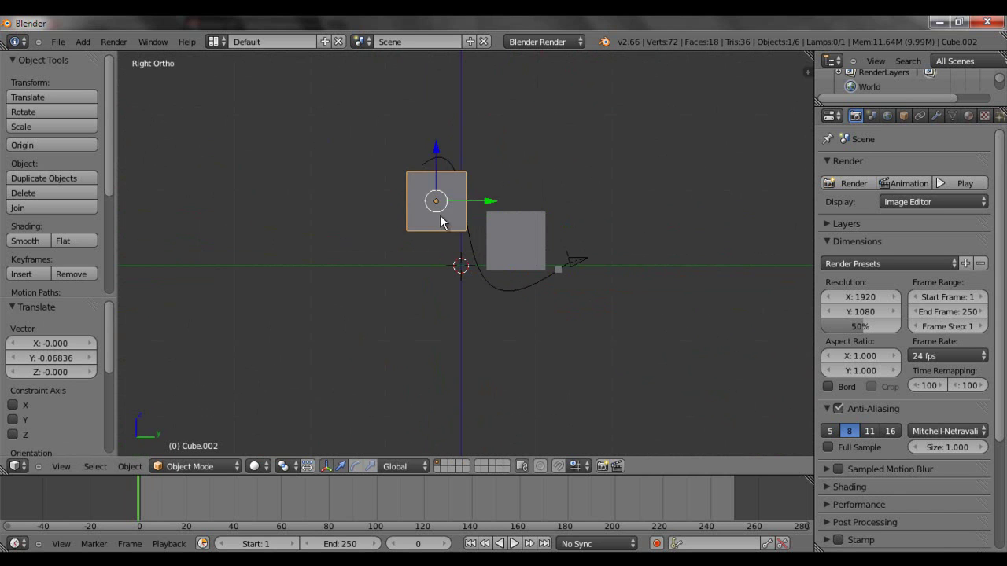
key(KP_1)
shift+middle_drag(550, 211, 546, 343)
key(g)
click(609, 212)
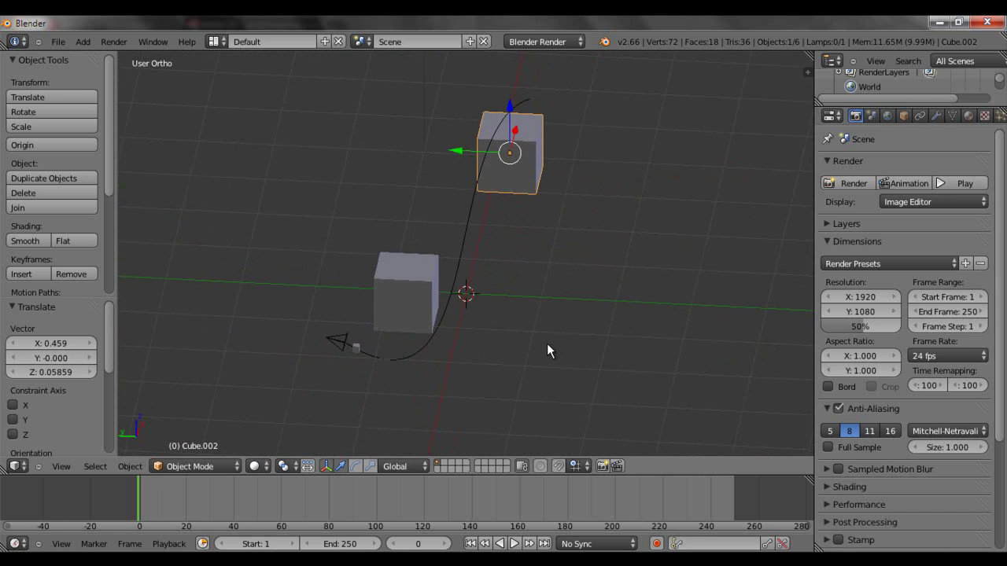
key(KP_0)
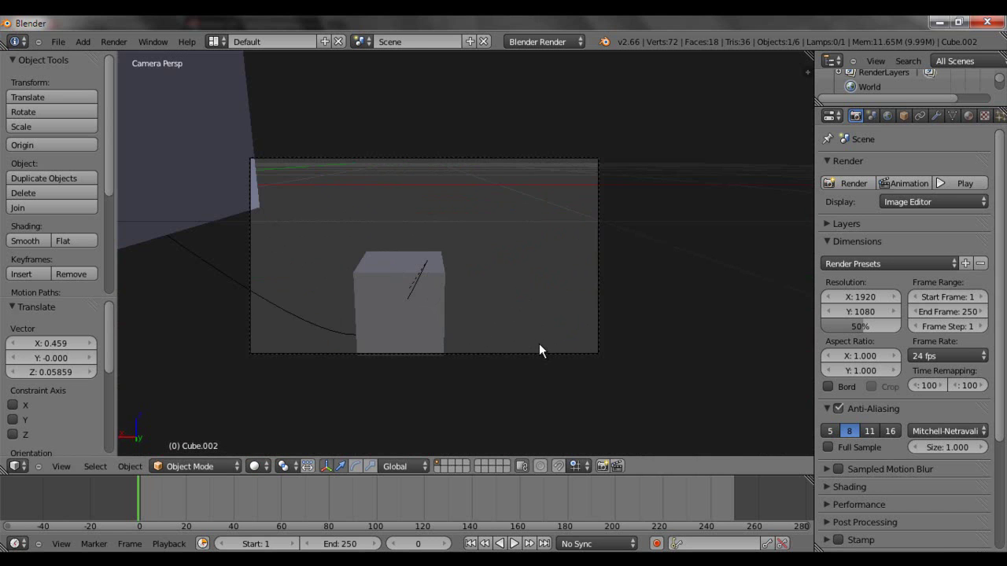
key(alt+a)
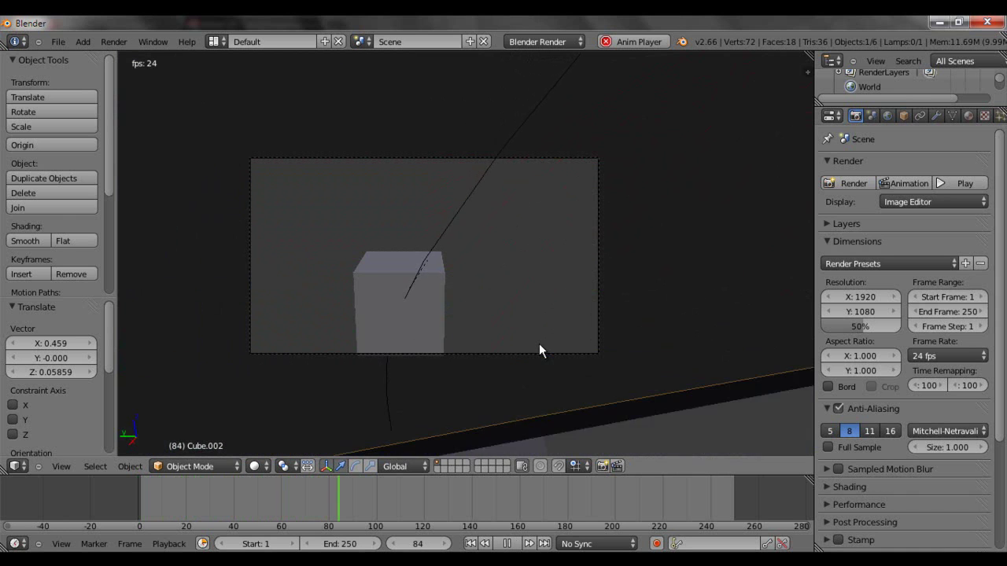
key(Escape)
key(KP_0)
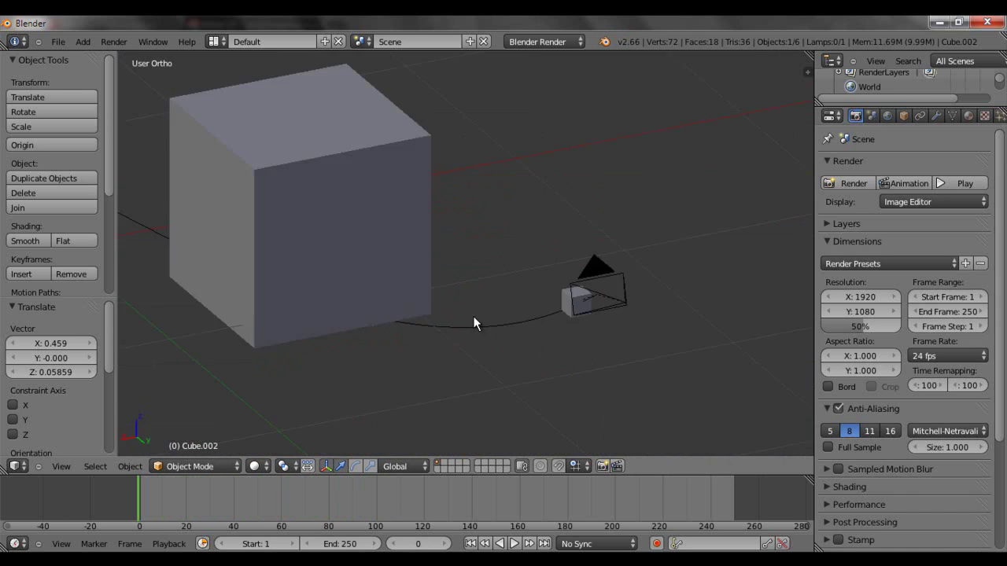
middle_drag(473, 316, 460, 338)
right_click(416, 256)
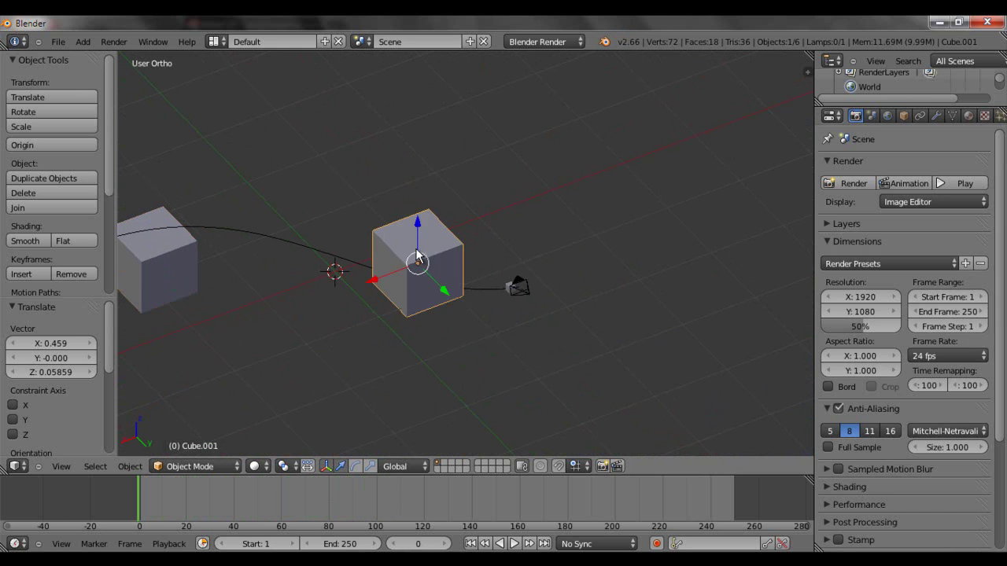
key(shift+d)
key(z)
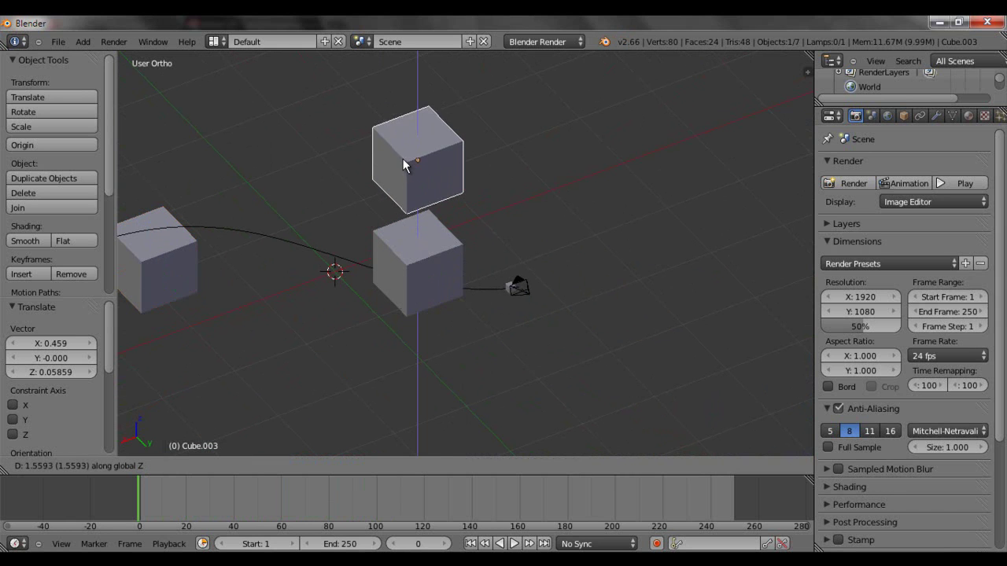
click(403, 164)
key(g)
key(x)
click(381, 193)
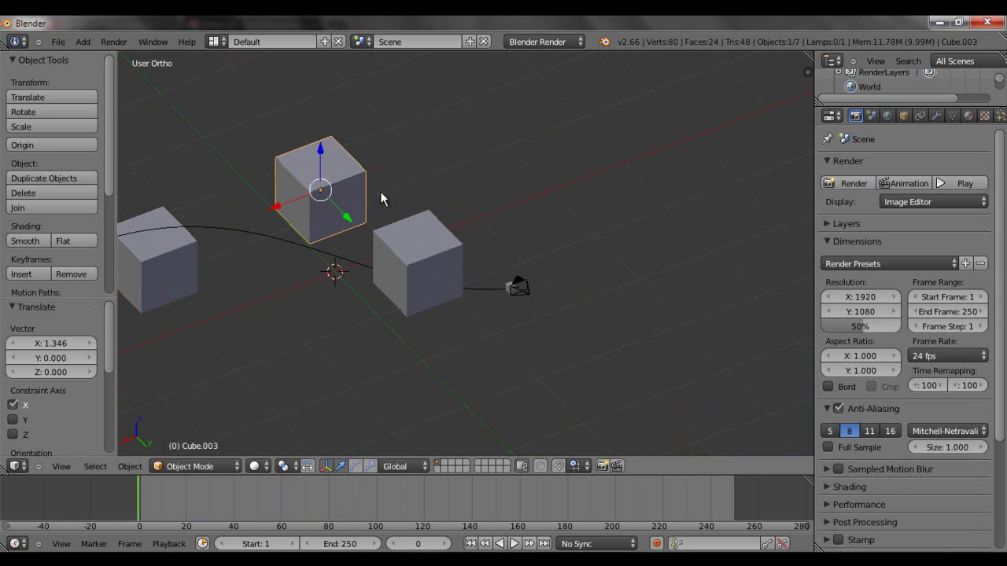
middle_drag(380, 191, 661, 363)
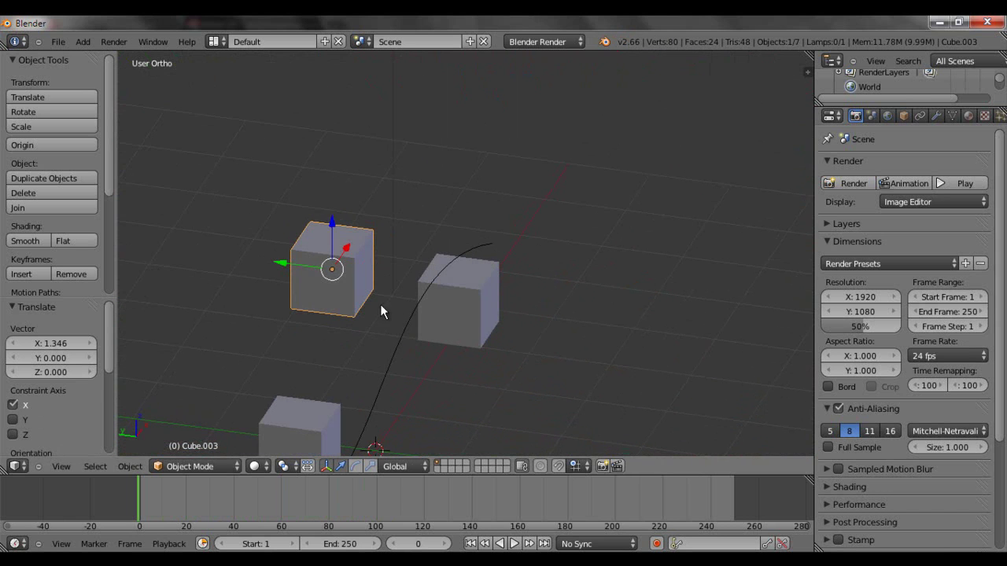
key(g)
key(y)
click(520, 335)
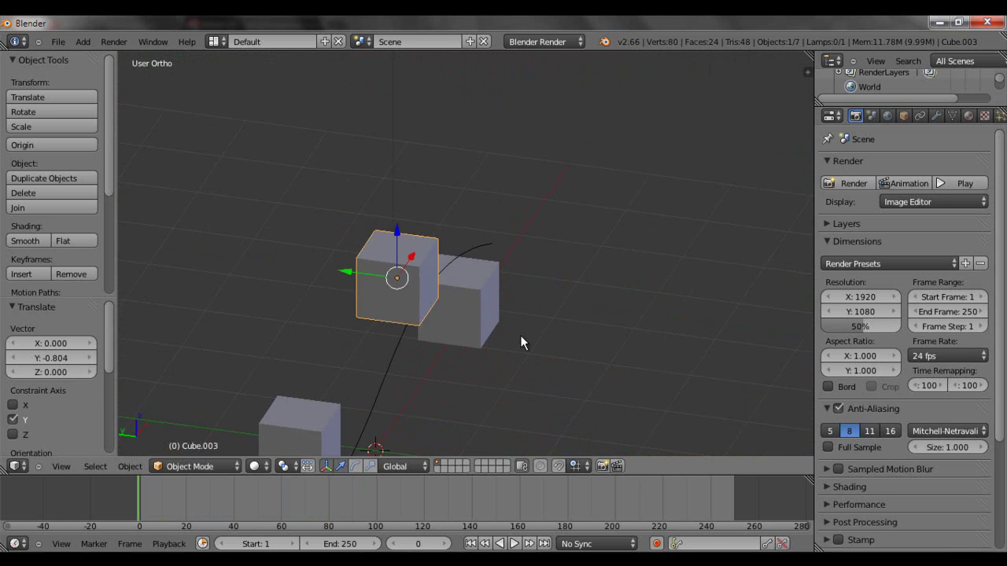
middle_drag(520, 335, 550, 261)
key(KP_0)
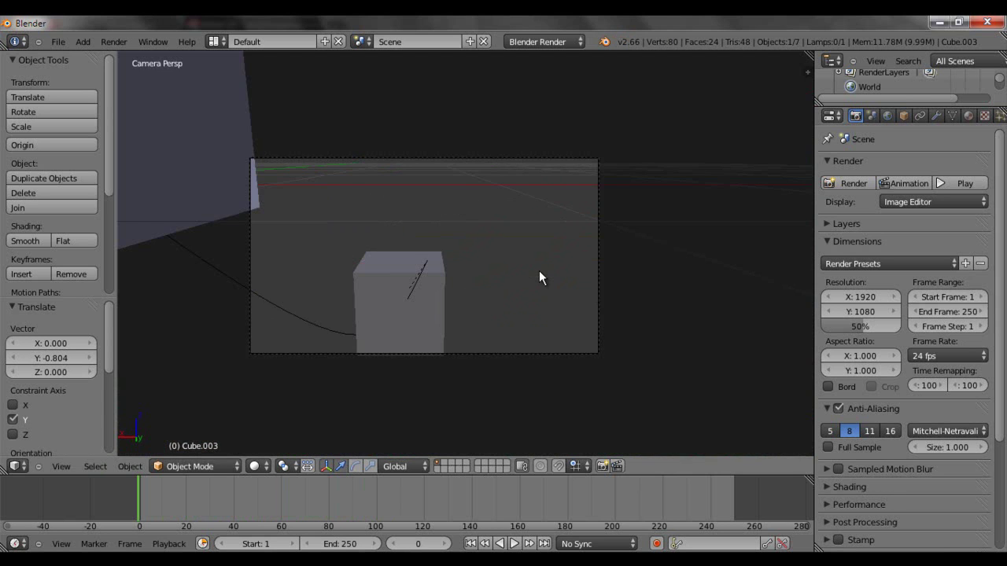
key(alt+a)
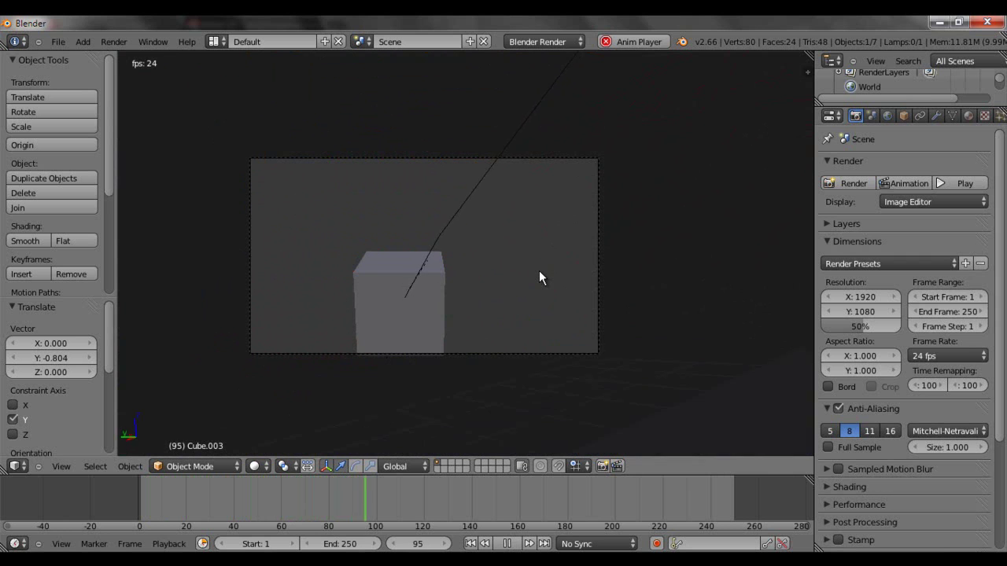
key(Escape)
middle_drag(474, 313, 549, 275)
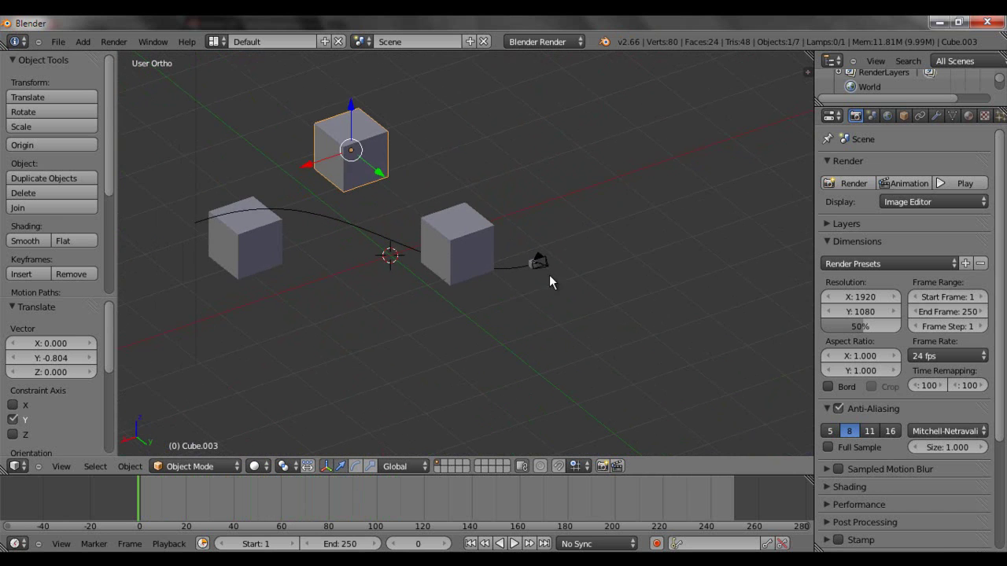
Select the camera, then the first NURBS path, and orbit to see the whole scene
right_click(541, 254)
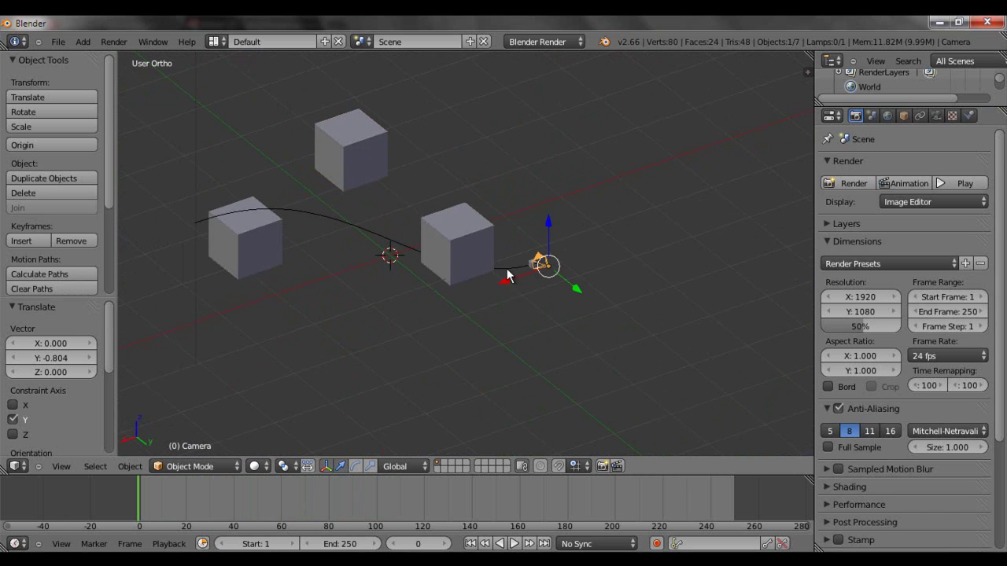
right_click(378, 240)
scroll(458, 278, up, 4)
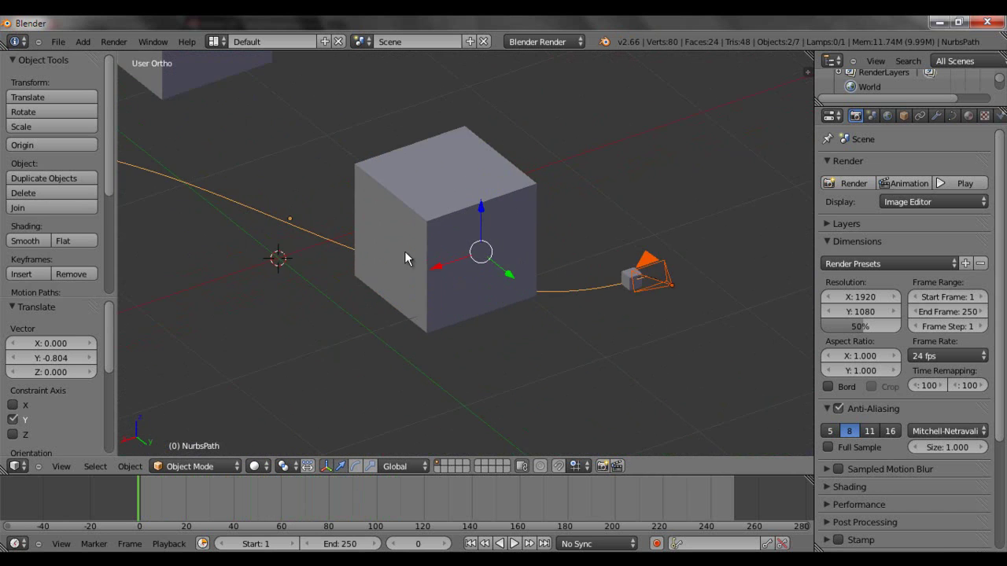
scroll(401, 252, down, 5)
middle_drag(397, 252, 494, 257)
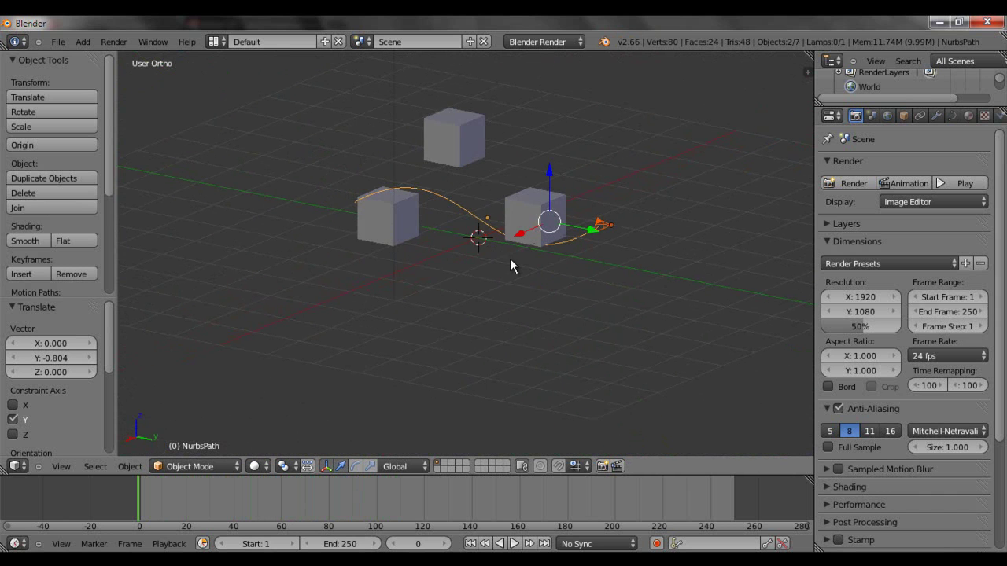
Add a new path curve and move it to X −1.526, Y 2.865, Z −1.245, clear of the S-curve
key(shift+a)
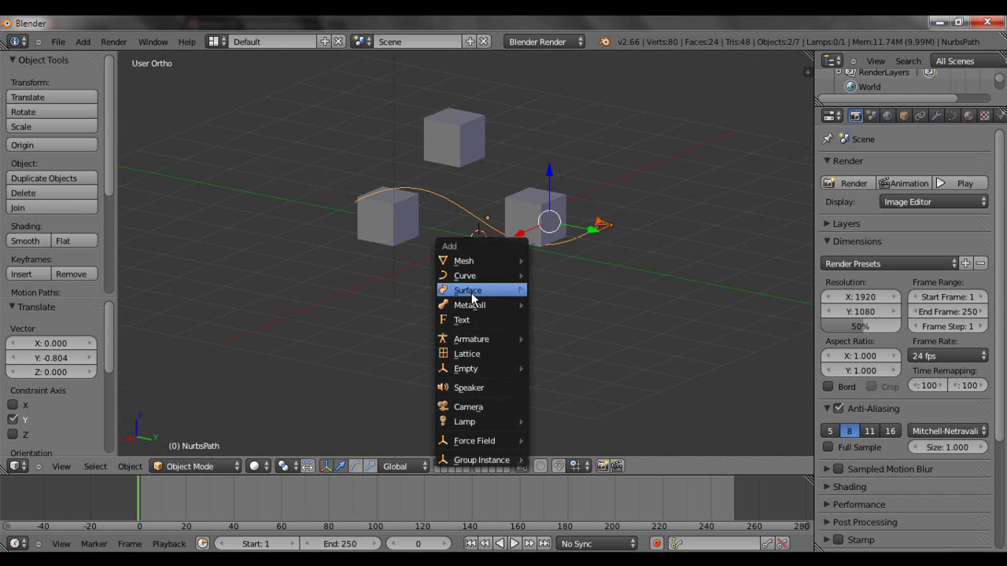
mouse_move(476, 276)
click(559, 335)
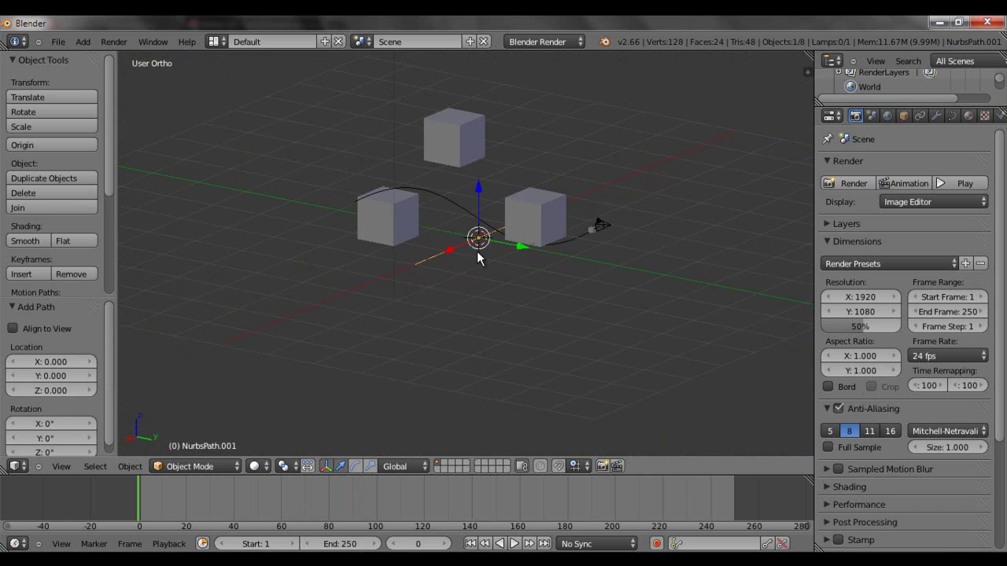
key(g)
click(675, 325)
middle_drag(675, 325, 556, 230)
key(KP_7)
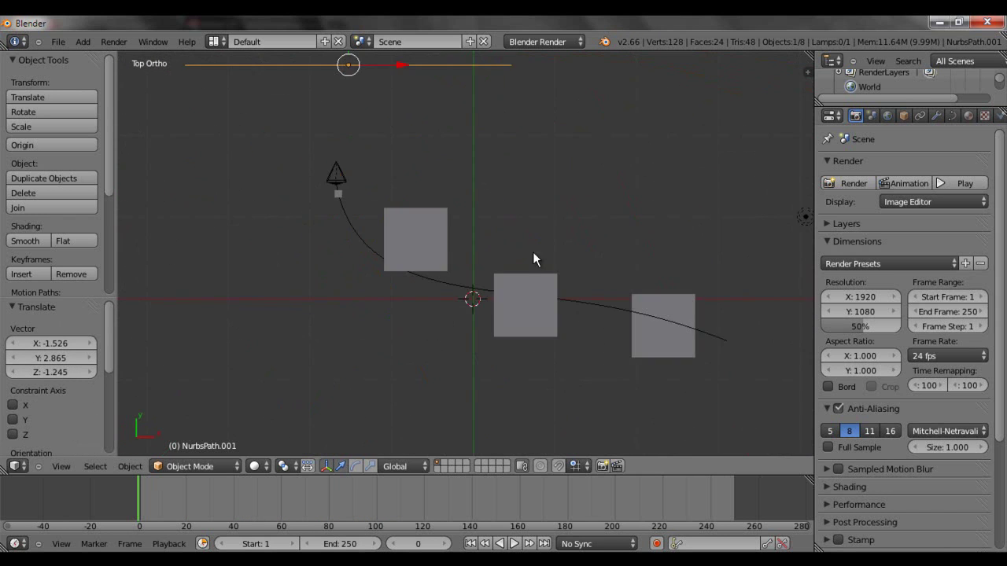
scroll(456, 259, down, 3)
shift+middle_drag(456, 258, 506, 221)
scroll(520, 191, up, 3)
Enter Edit Mode on NurbsPath.001 and select only its end point
key(a)
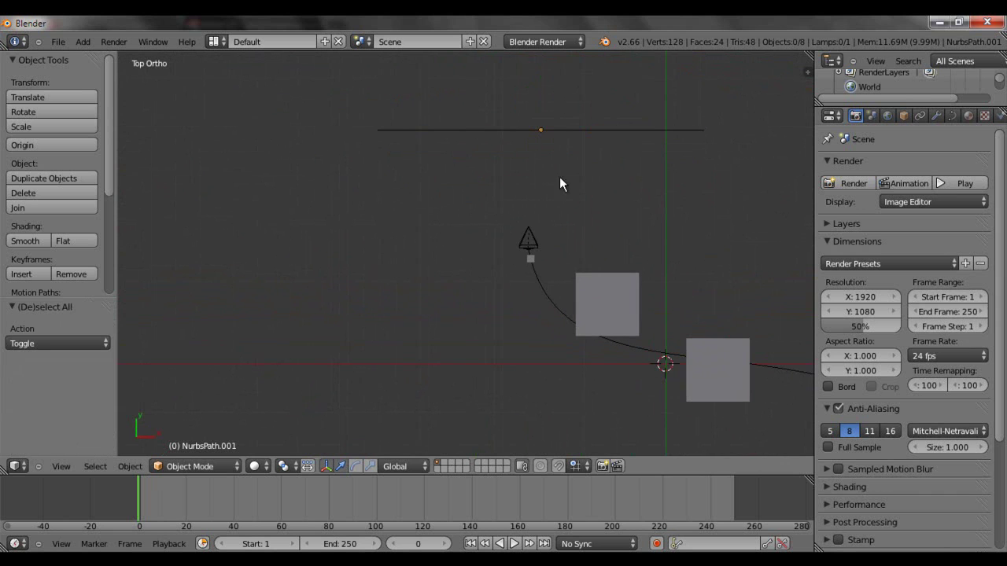
right_click(561, 128)
key(Tab)
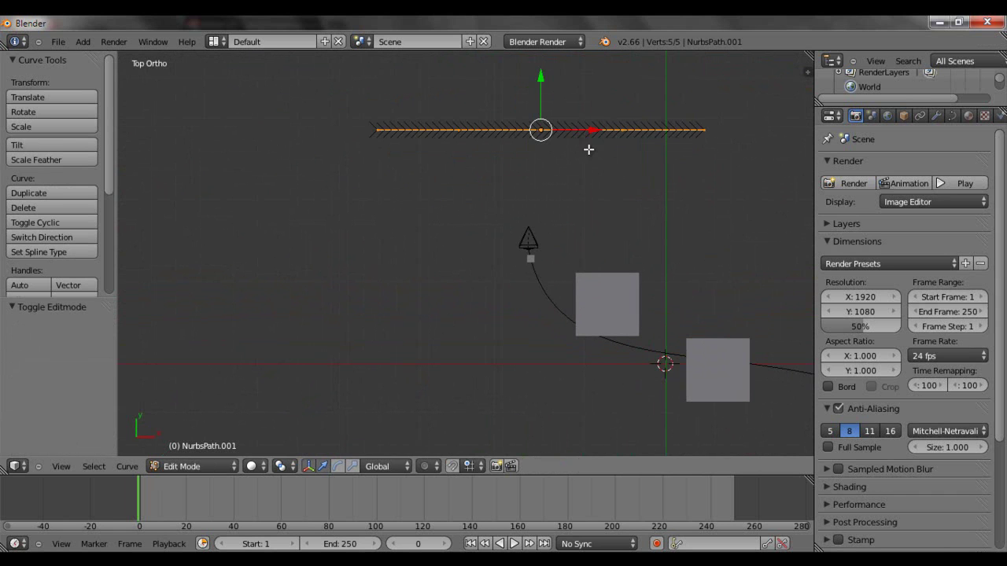
shift+middle_drag(588, 149, 527, 178)
key(a)
scroll(555, 162, up, 3)
ctrl+scroll(543, 210, down, 3)
shift+scroll(543, 209, up, 2)
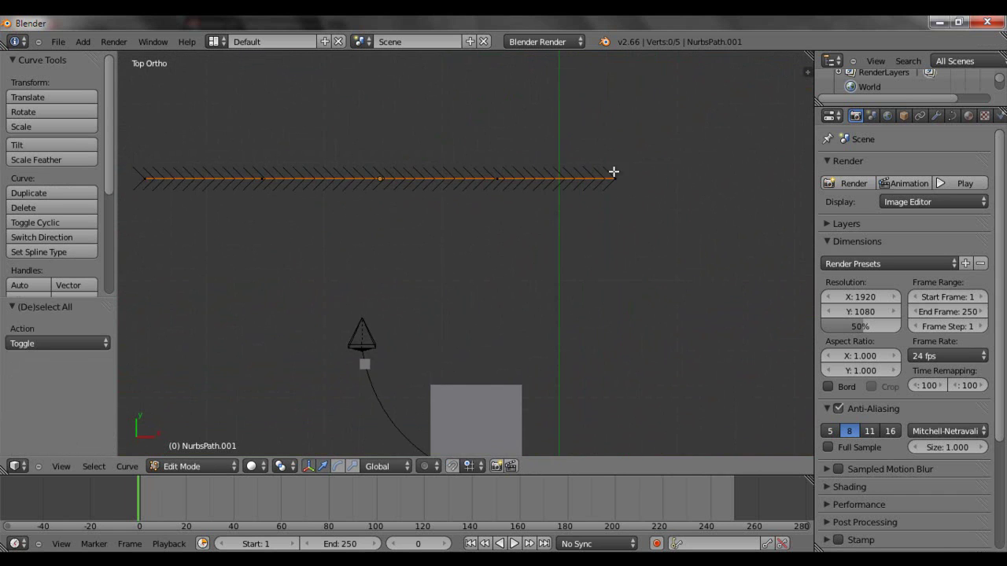
right_click(614, 178)
ctrl+scroll(601, 200, down, 2)
shift+scroll(590, 220, up, 1)
Extrude four new points from the path's end in a zig-zag
key(e)
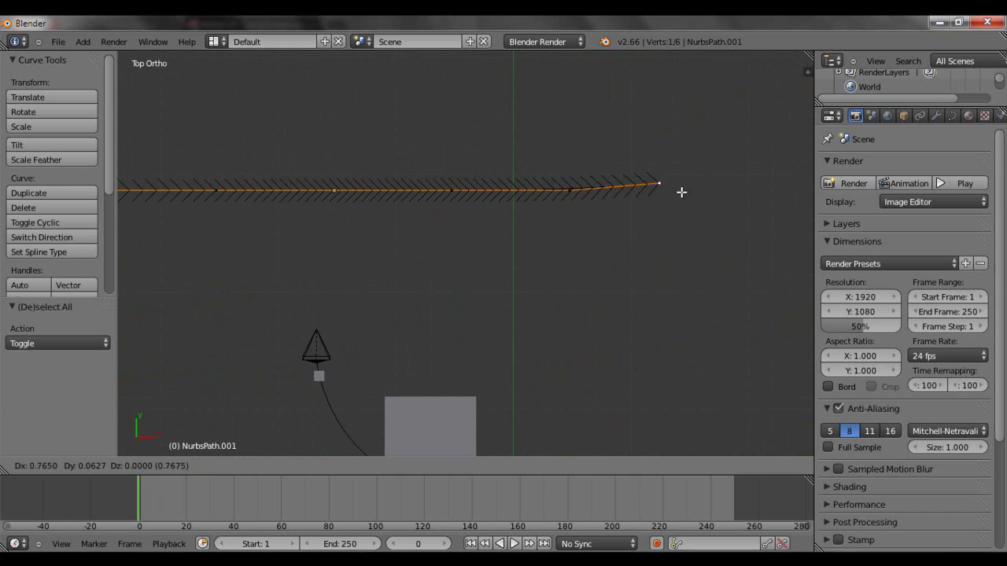
click(564, 71)
key(e)
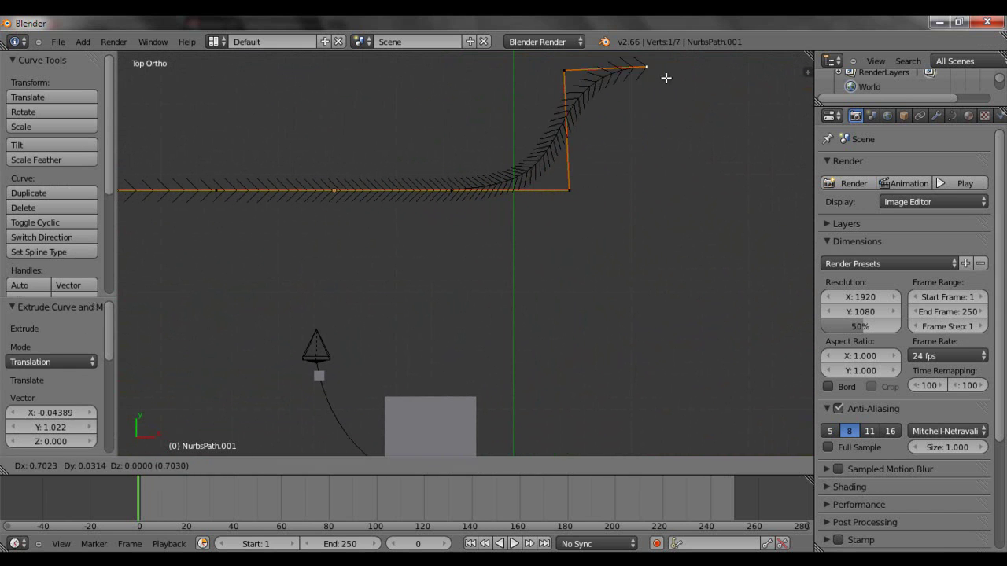
click(694, 143)
key(e)
click(703, 97)
key(e)
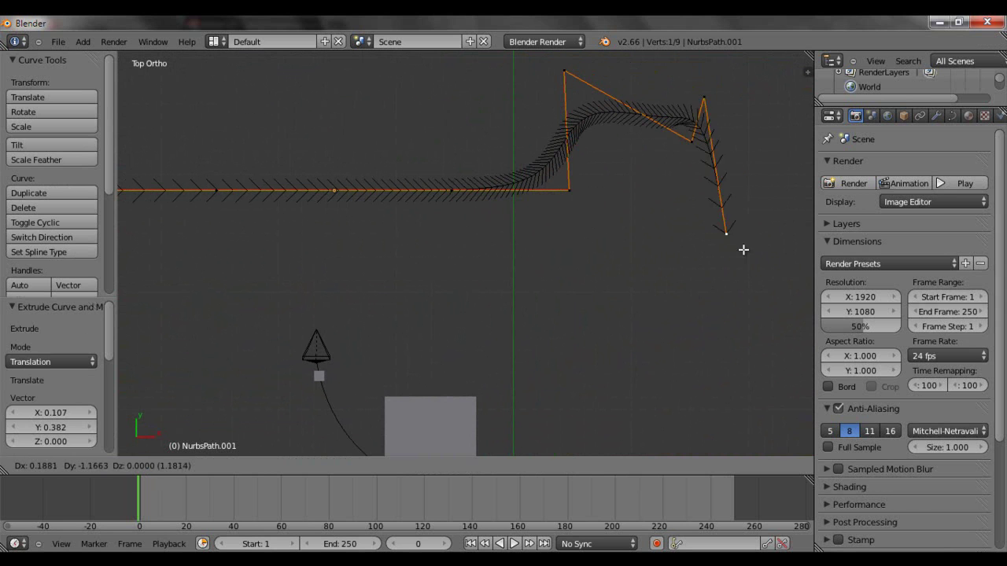
click(753, 281)
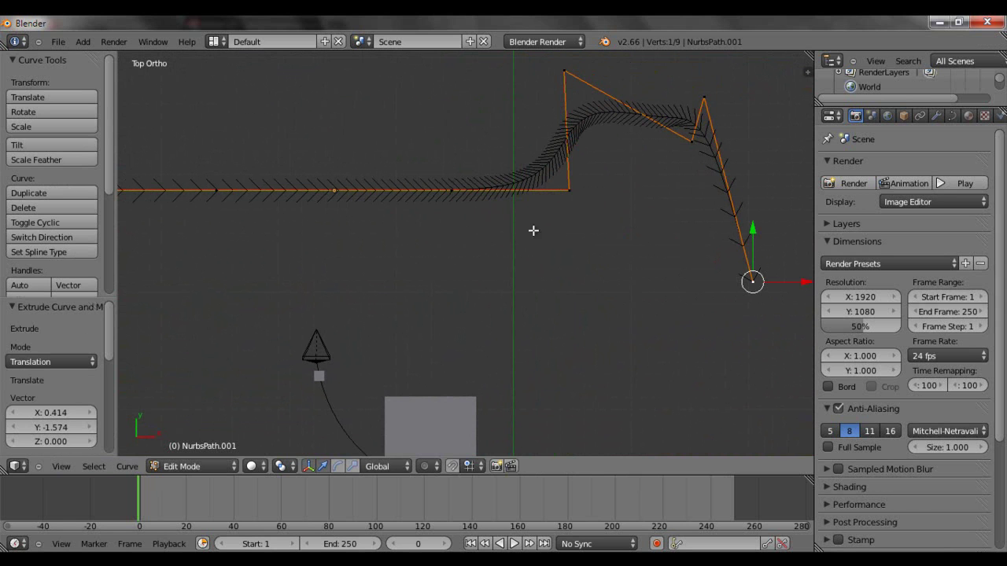
Move the zig-zag's last point further down-right by X 0.301, Y −0.746
right_click(337, 196)
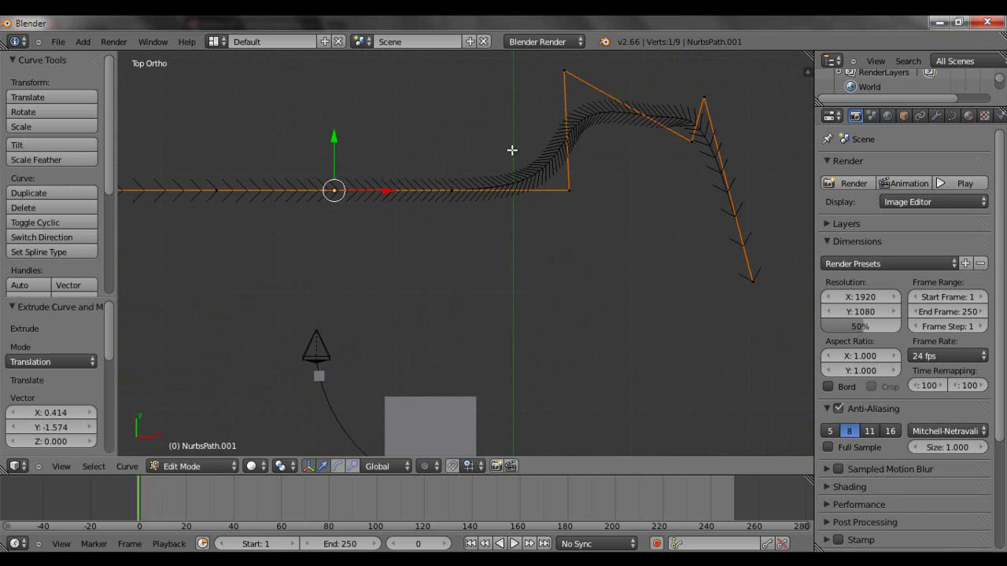
middle_drag(431, 192, 552, 158)
middle_drag(514, 191, 520, 235)
scroll(508, 229, up, 4)
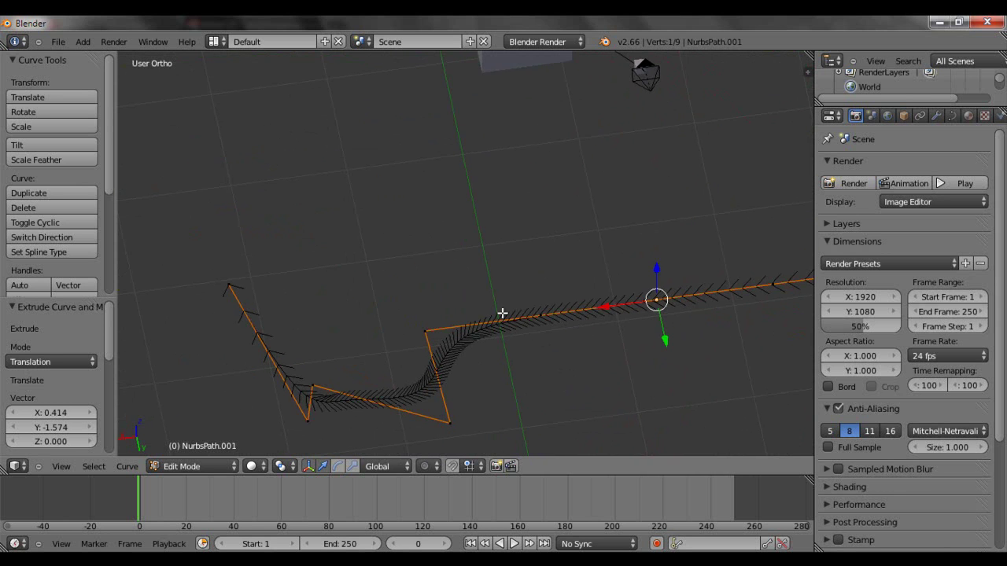
key(KP_7)
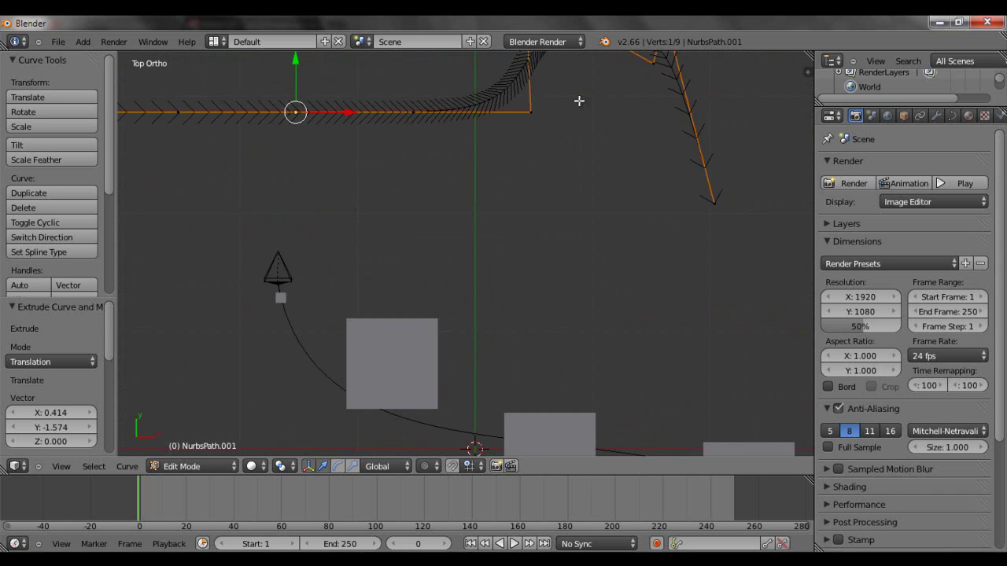
shift+middle_drag(579, 101, 535, 238)
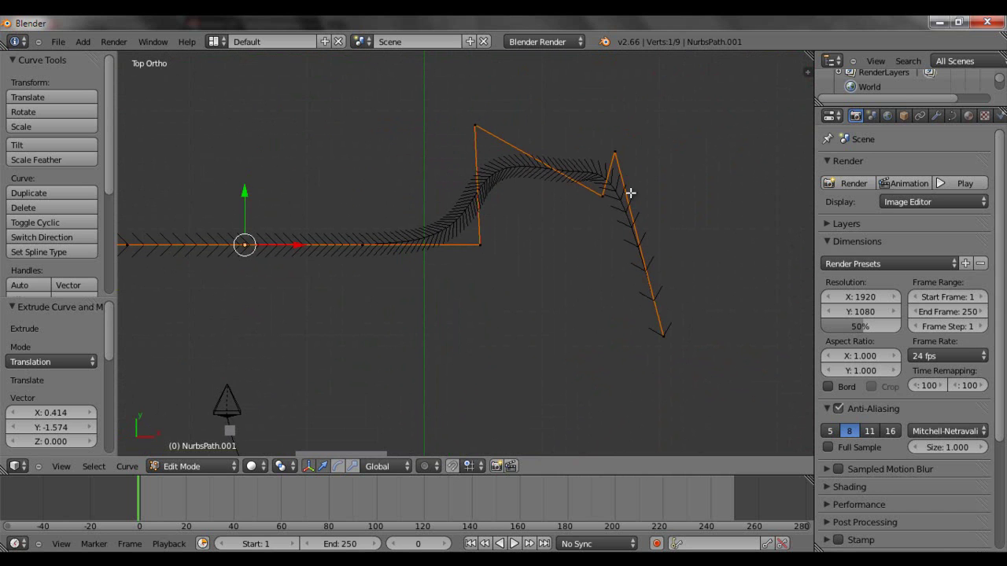
right_click(663, 336)
key(g)
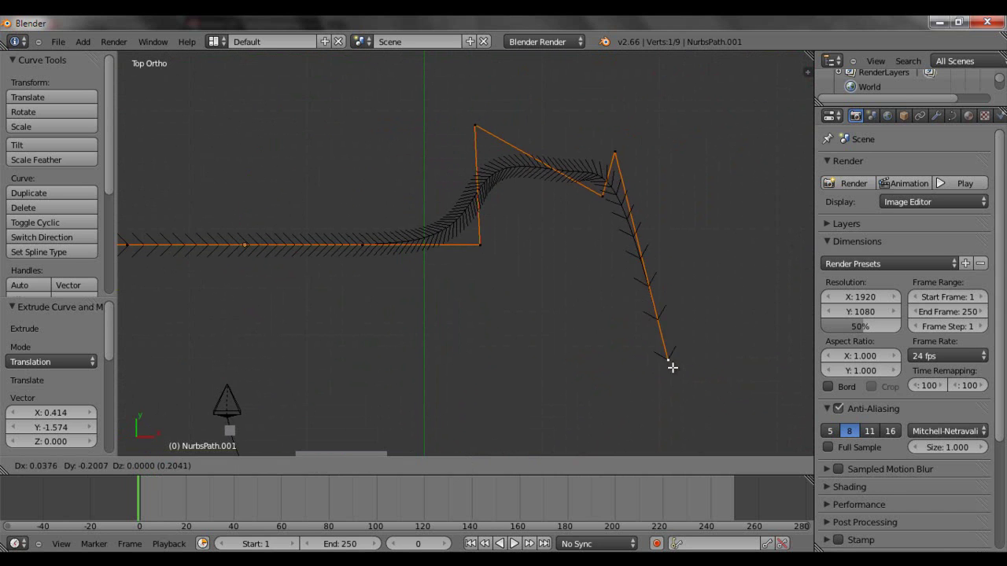
click(698, 420)
scroll(511, 240, down, 5)
middle_drag(511, 240, 486, 183)
middle_drag(573, 164, 464, 297)
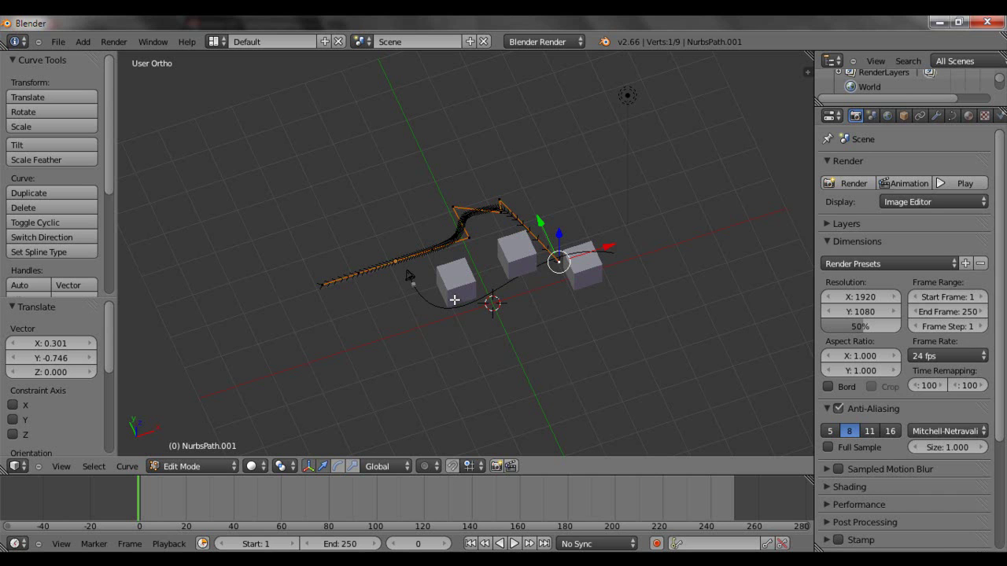
scroll(37, 262, down, 5)
scroll(38, 262, up, 5)
Return to Object Mode and orbit to inspect the hooked NurbsPath.001 beside the cubes
key(Tab)
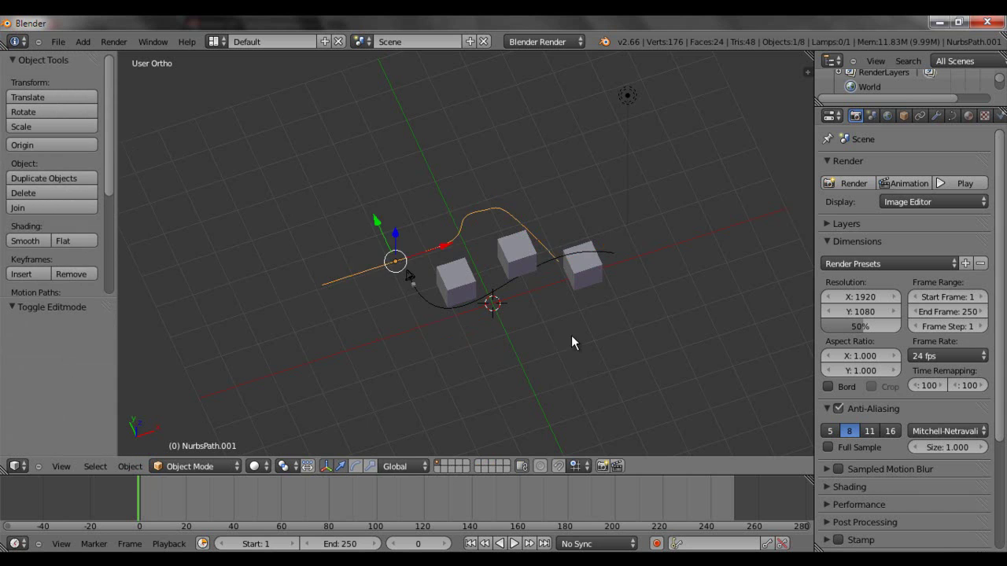
middle_drag(571, 335, 450, 313)
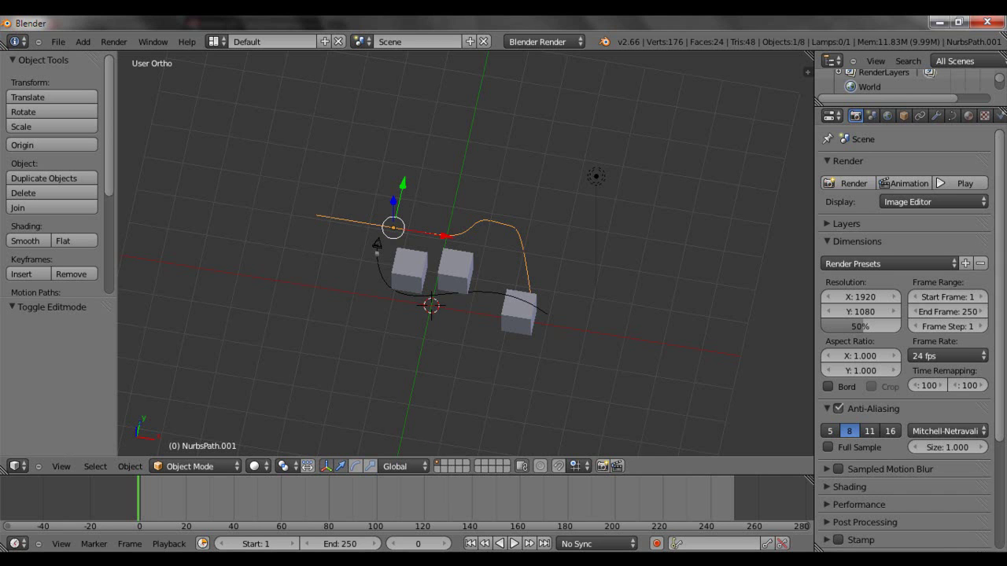
middle_drag(555, 398, 429, 255)
middle_drag(534, 287, 447, 263)
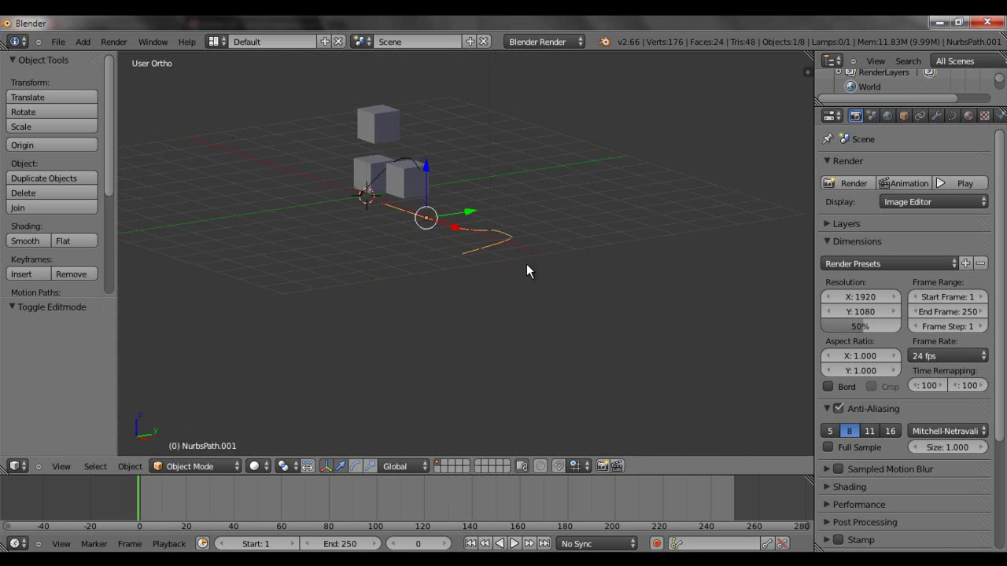
middle_drag(527, 266, 458, 251)
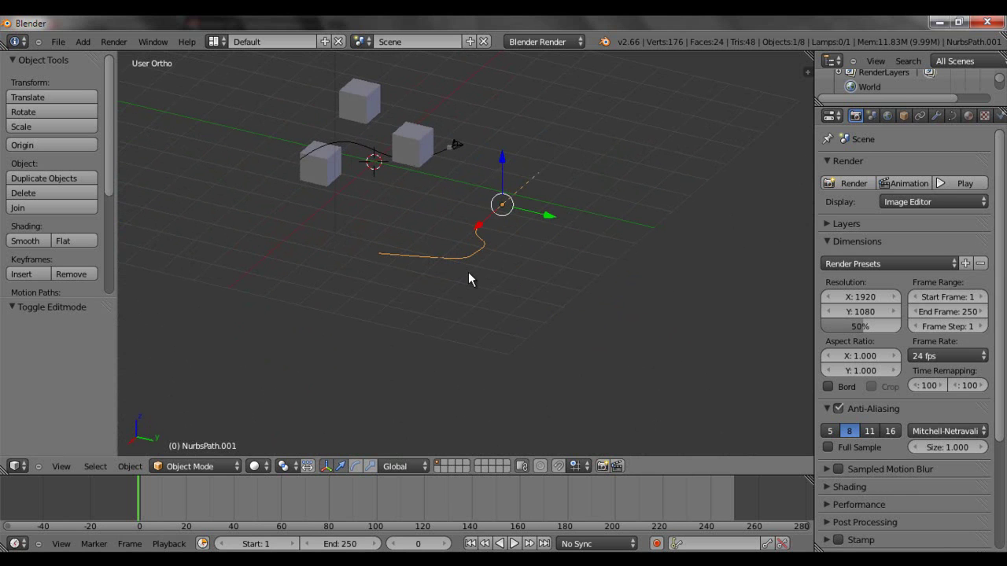